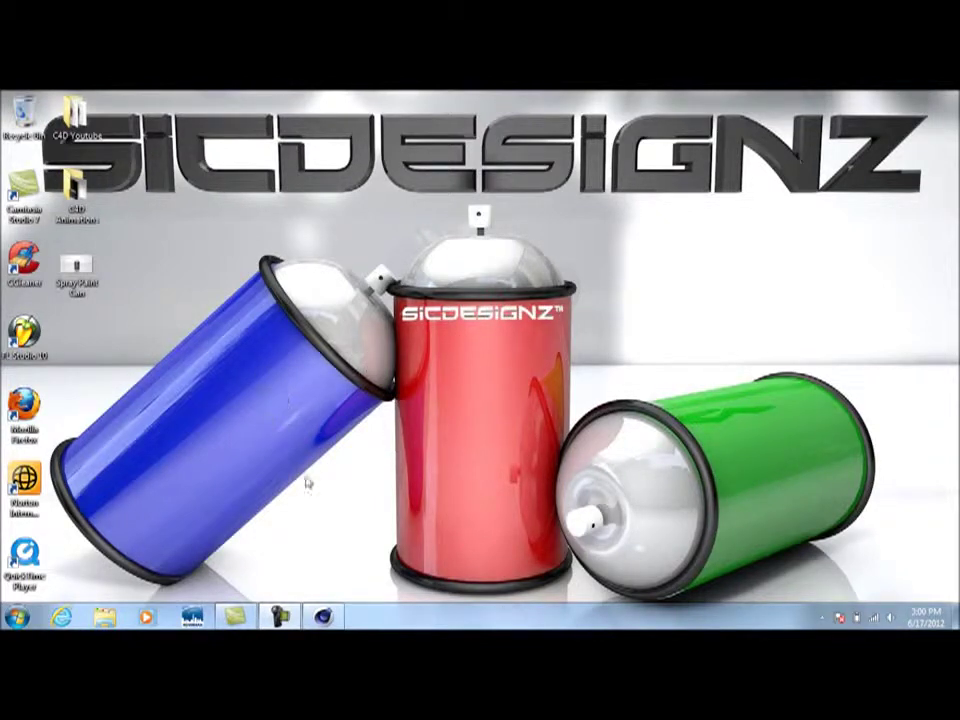
# Switch to Cinema 4D and set the render output size to 1280 x 720 pixels.
pyautogui.click(322, 616)
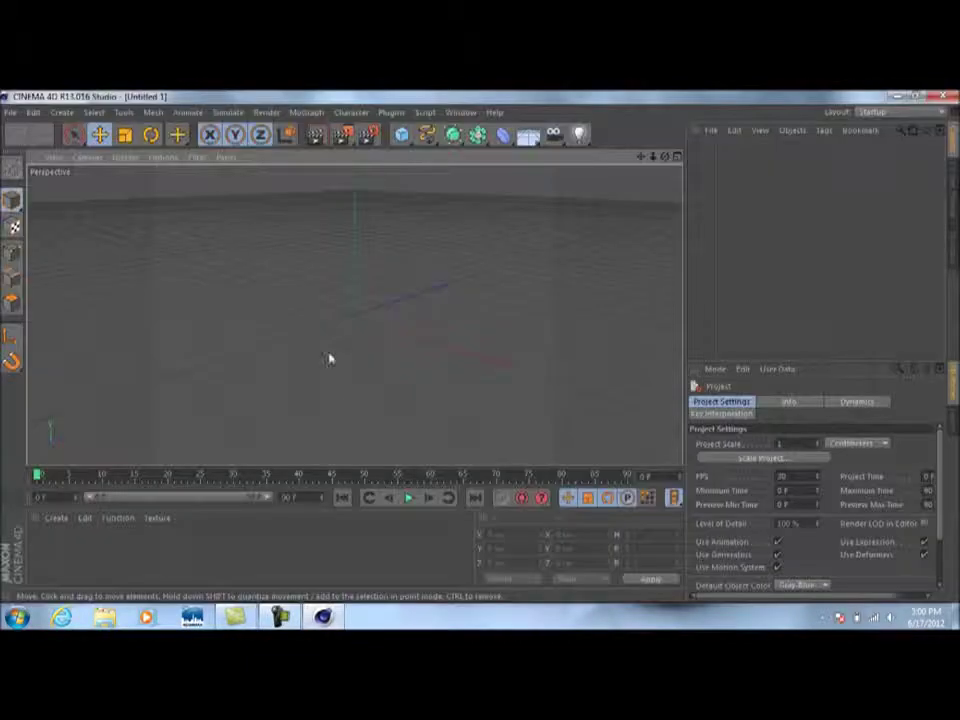
pyautogui.click(368, 135)
pyautogui.doubleClick(270, 161)
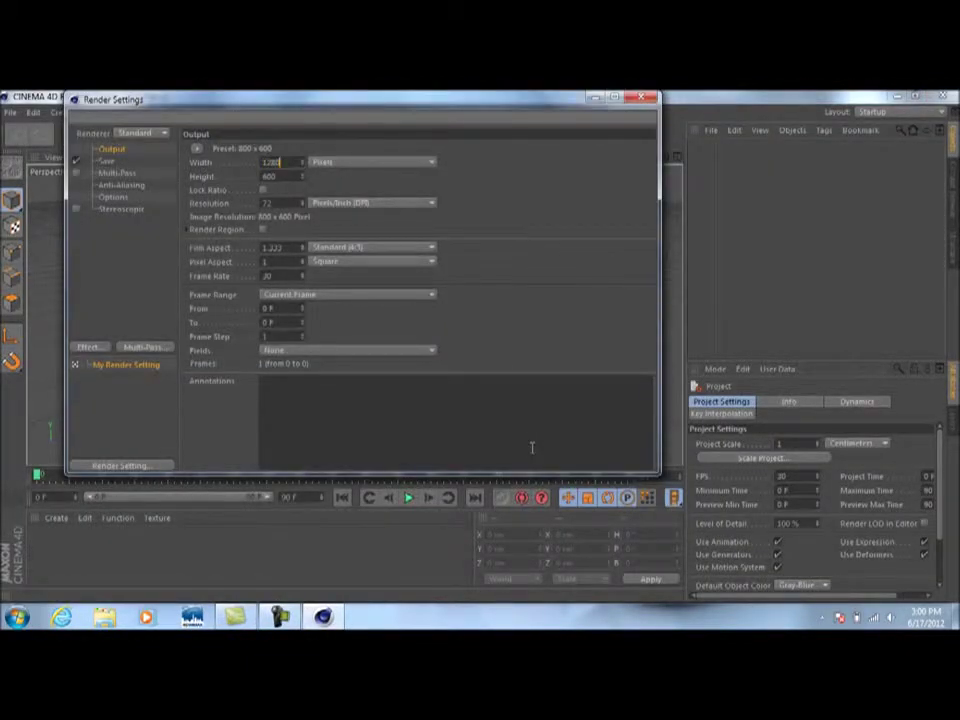
pyautogui.press('Tab')
pyautogui.write('720')
pyautogui.press('Return')
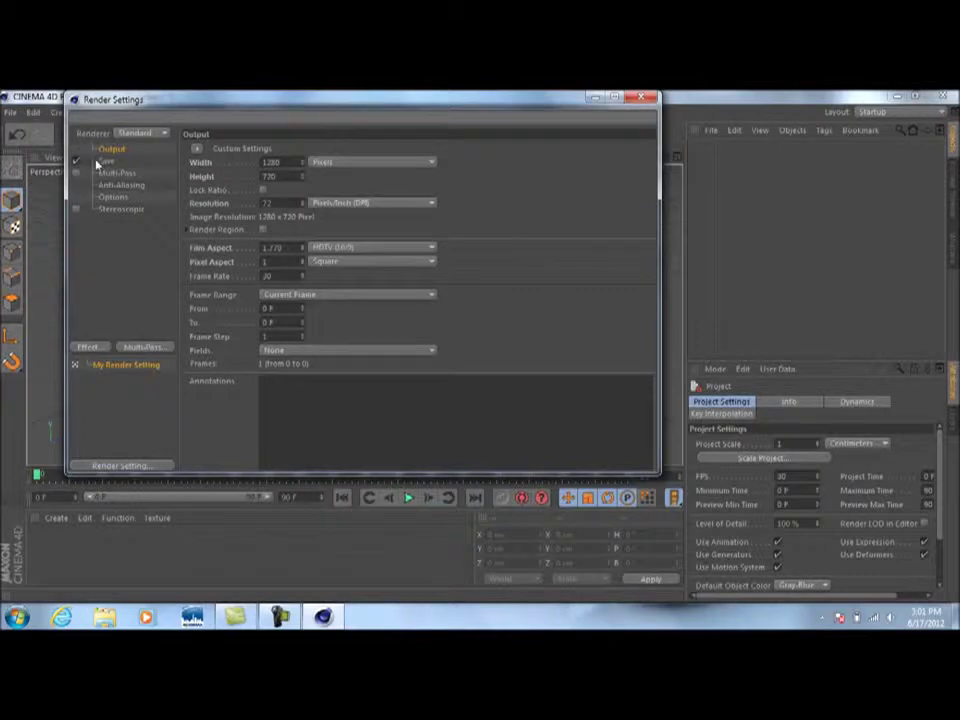
# Set renders to save in JPEG format to the Desktop under the file name "spray paint can".
pyautogui.click(106, 162)
pyautogui.click(348, 188)
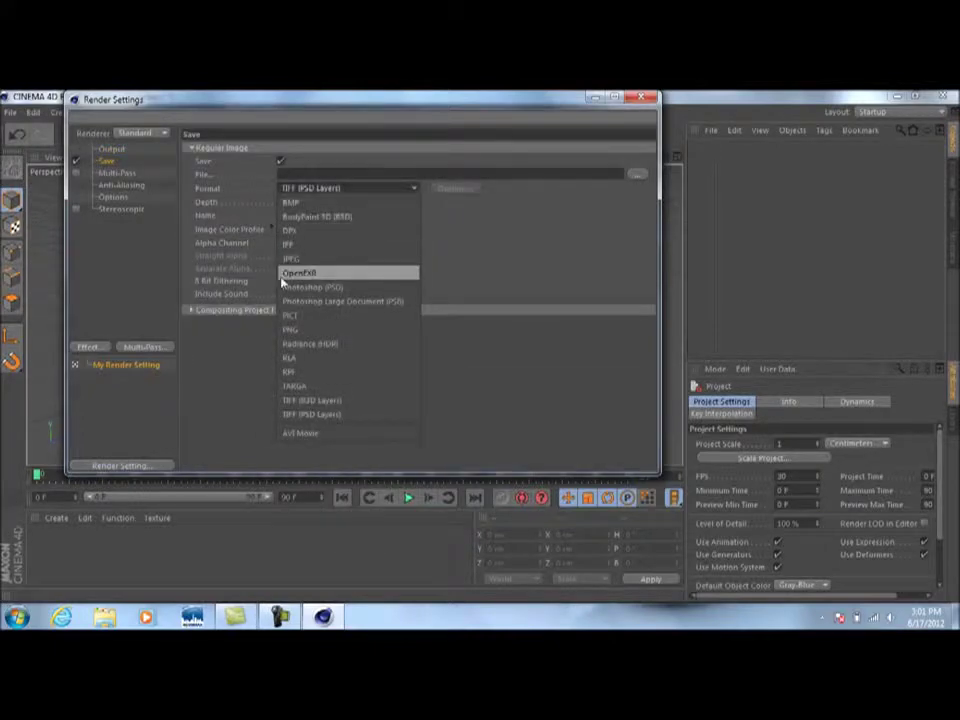
pyautogui.click(300, 262)
pyautogui.click(636, 175)
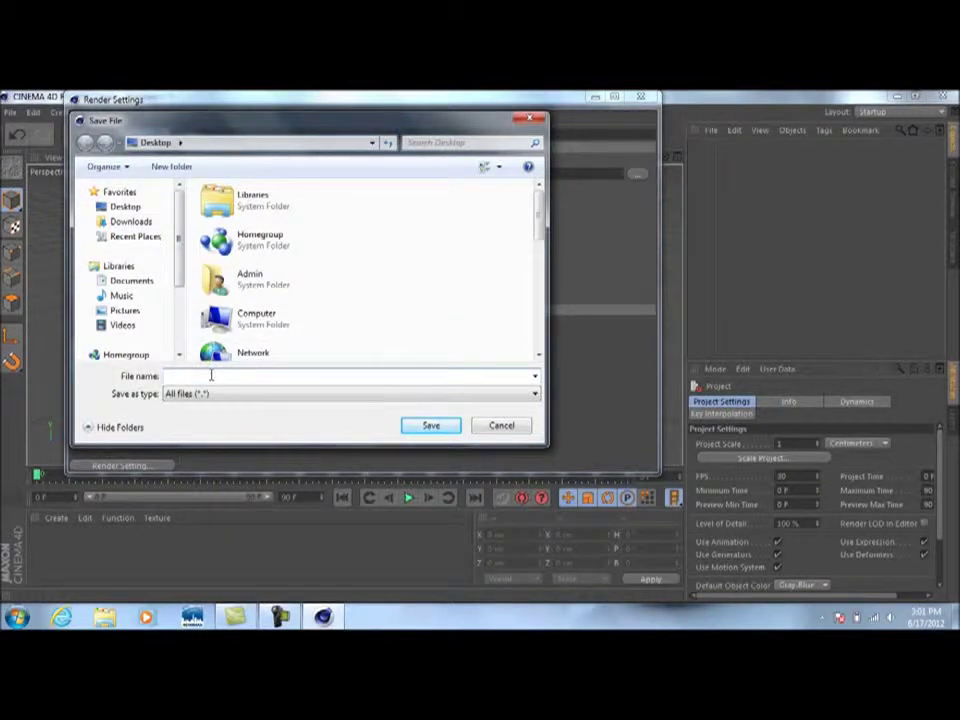
pyautogui.write('spot')
pyautogui.press('BackSpace')
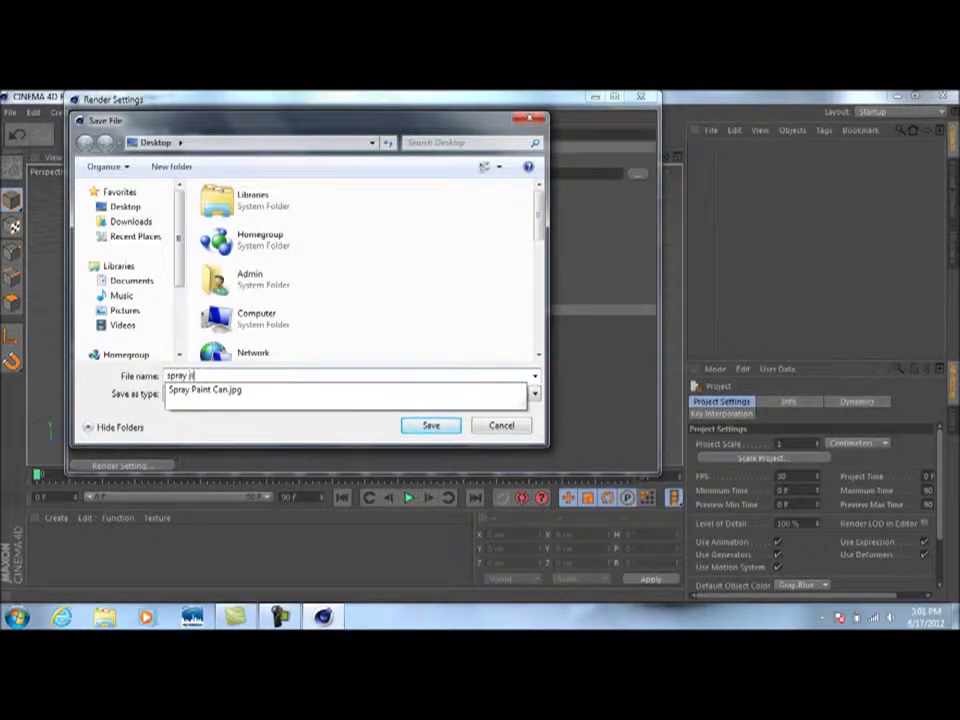
pyautogui.write('ray paint can')
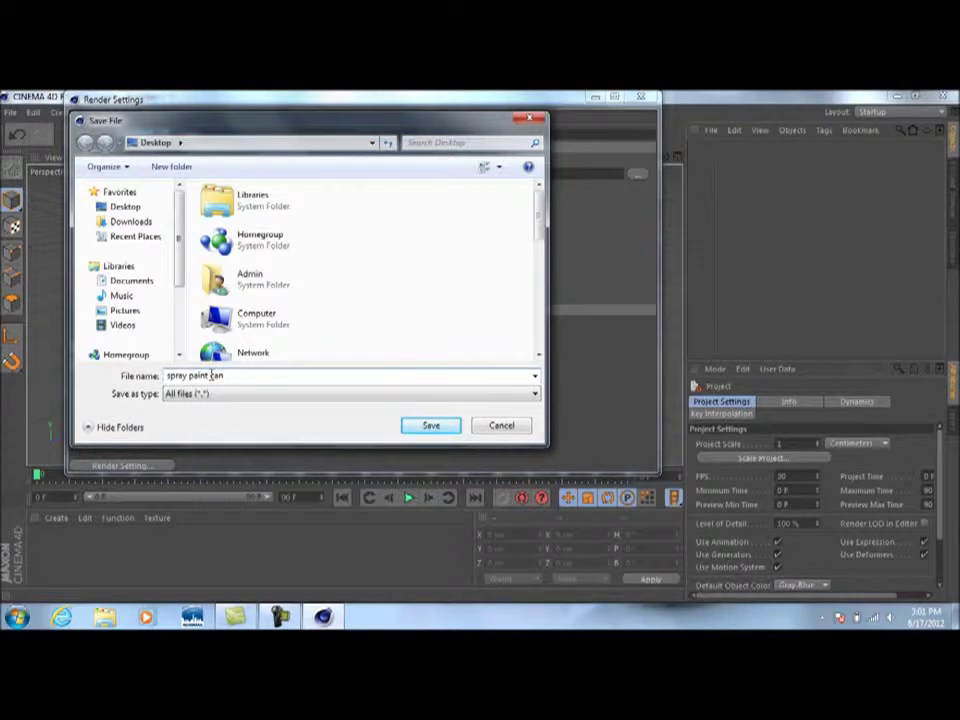
pyautogui.click(430, 425)
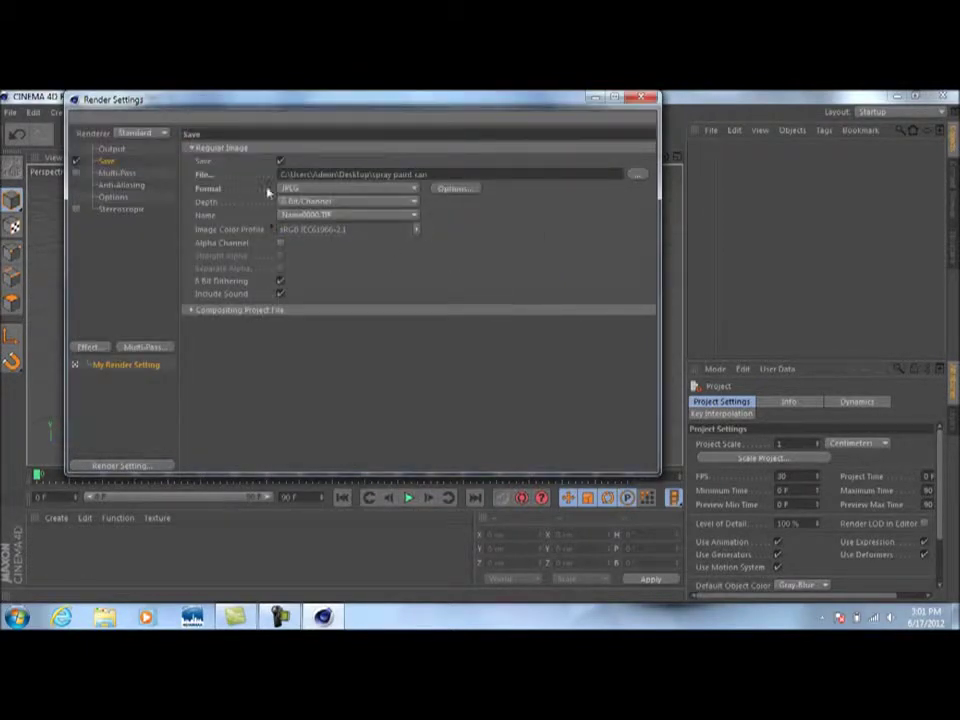
# Set the render anti-aliasing to Best with a maximum level of 8x8 and close the render settings.
pyautogui.click(110, 185)
pyautogui.click(317, 148)
pyautogui.click(313, 189)
pyautogui.click(305, 175)
pyautogui.click(296, 232)
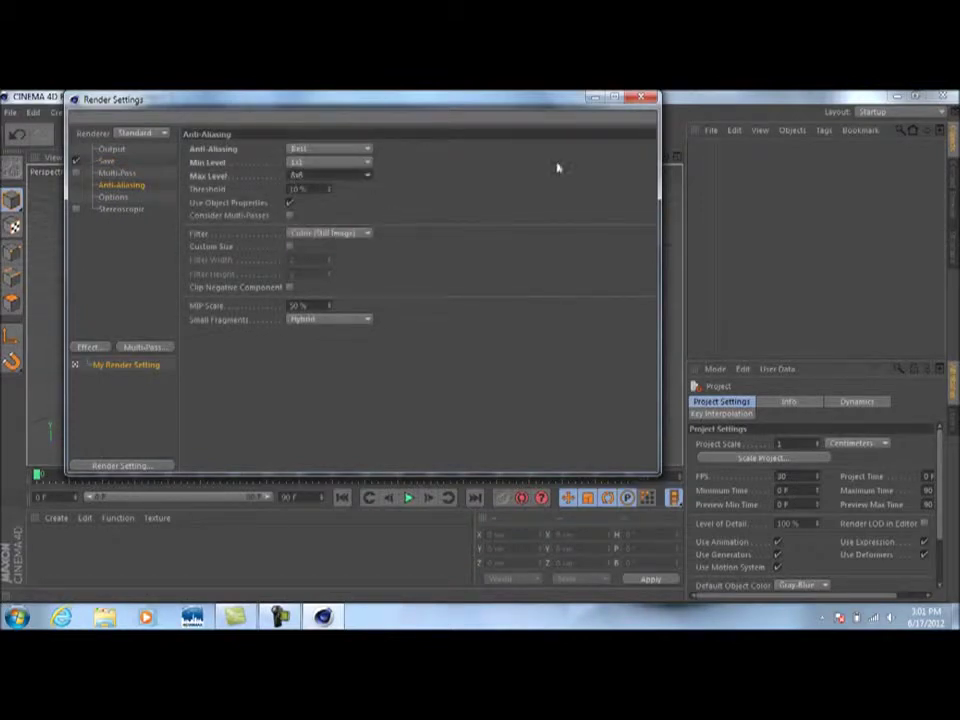
pyautogui.click(644, 98)
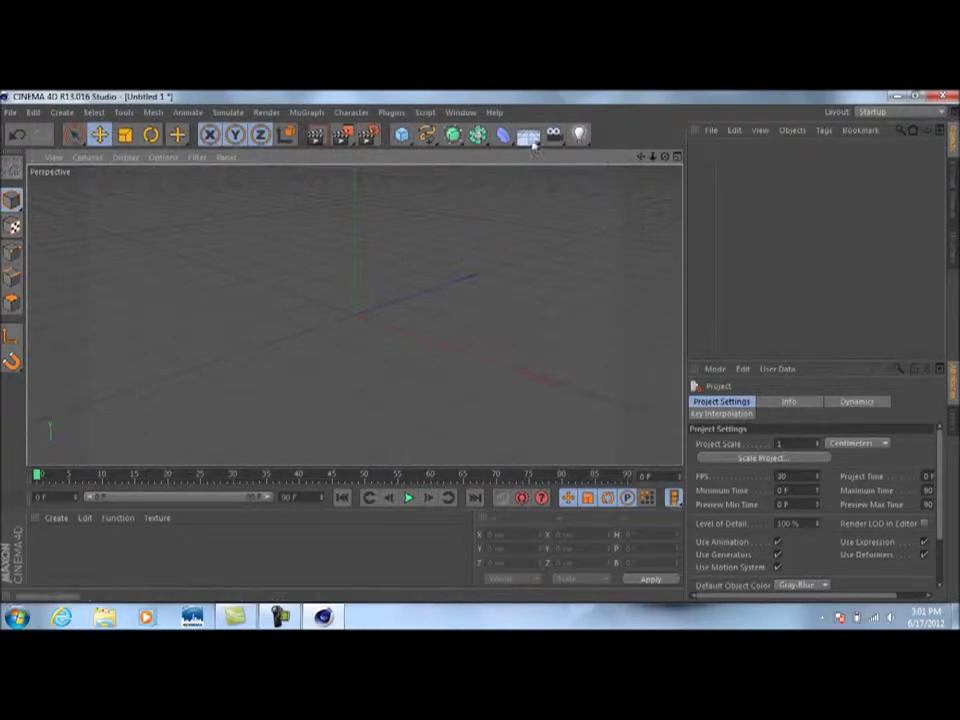
# Add a floor object and a torus primitive to the scene.
pyautogui.click(528, 134)
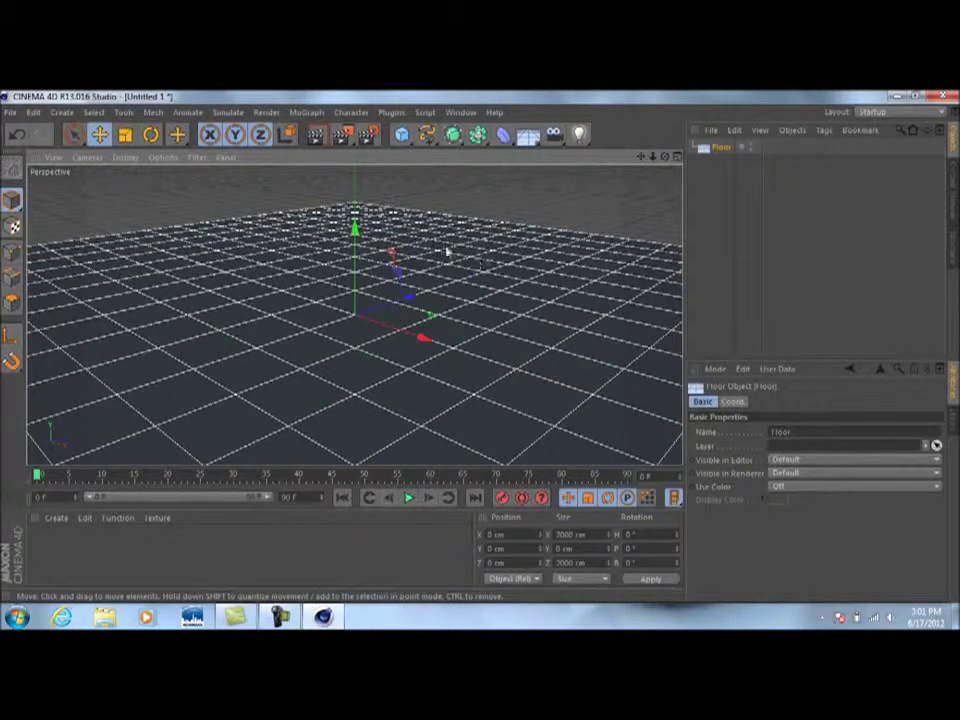
pyautogui.click(402, 140)
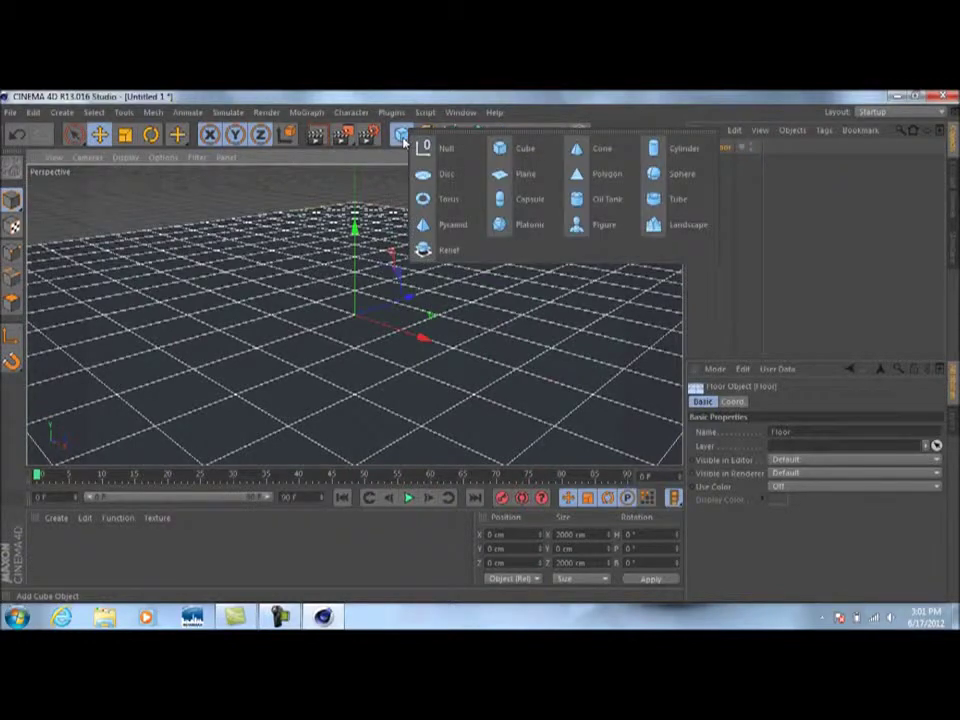
pyautogui.click(428, 199)
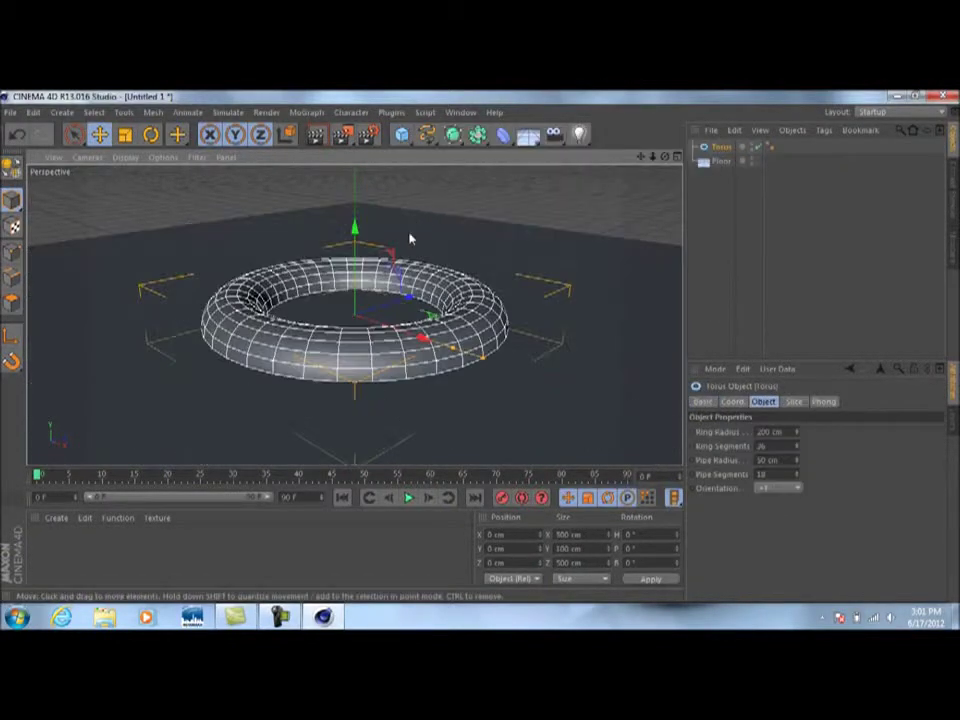
# Set the torus's ring segments and pipe segments to 50 each.
pyautogui.doubleClick(784, 448)
pyautogui.write('3')
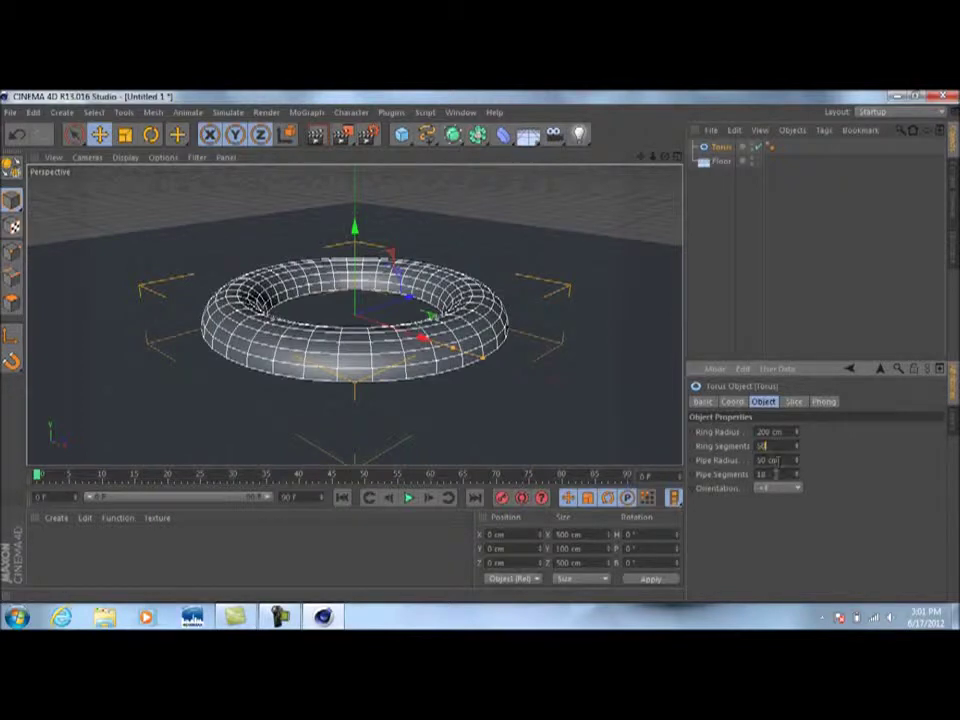
pyautogui.doubleClick(776, 474)
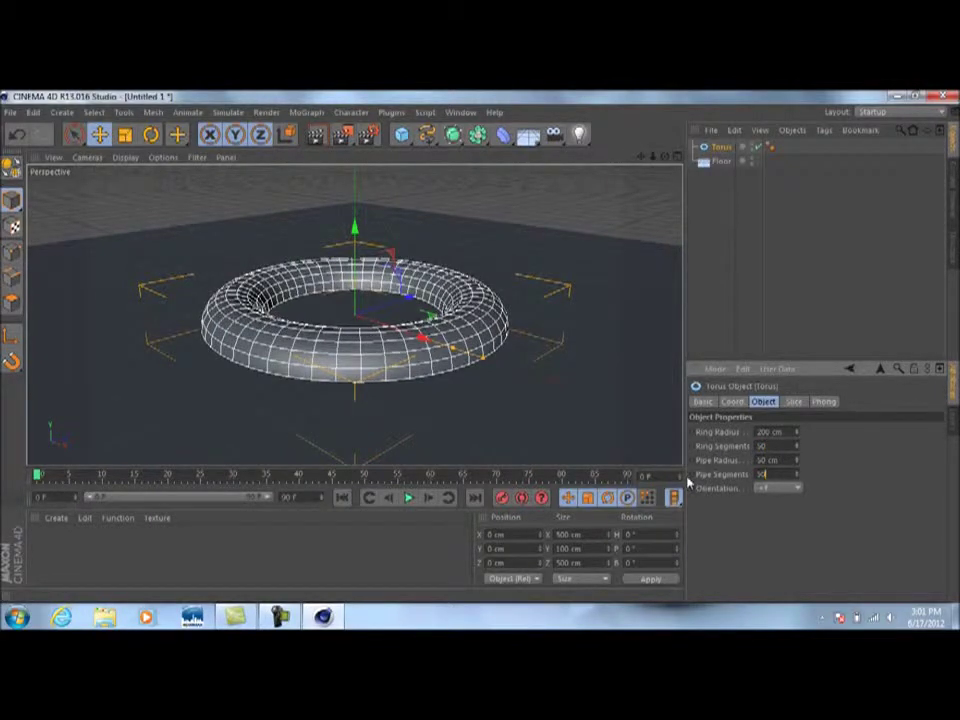
pyautogui.write('50')
pyautogui.press('Return')
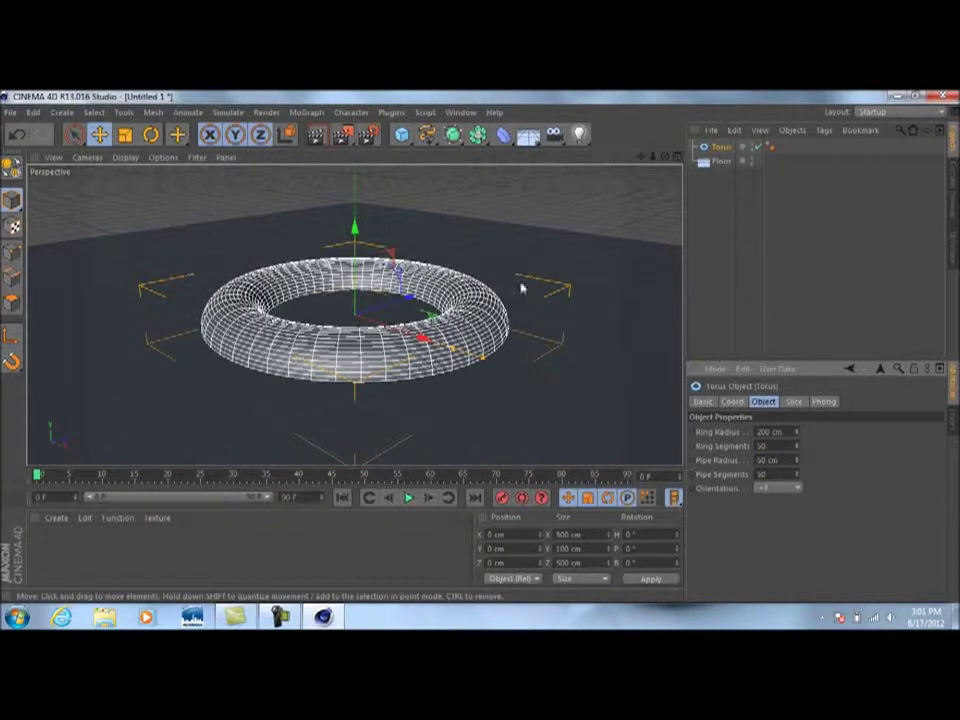
pyautogui.click(718, 262)
# Scale the torus down uniformly to about 209 cm across.
pyautogui.click(291, 313)
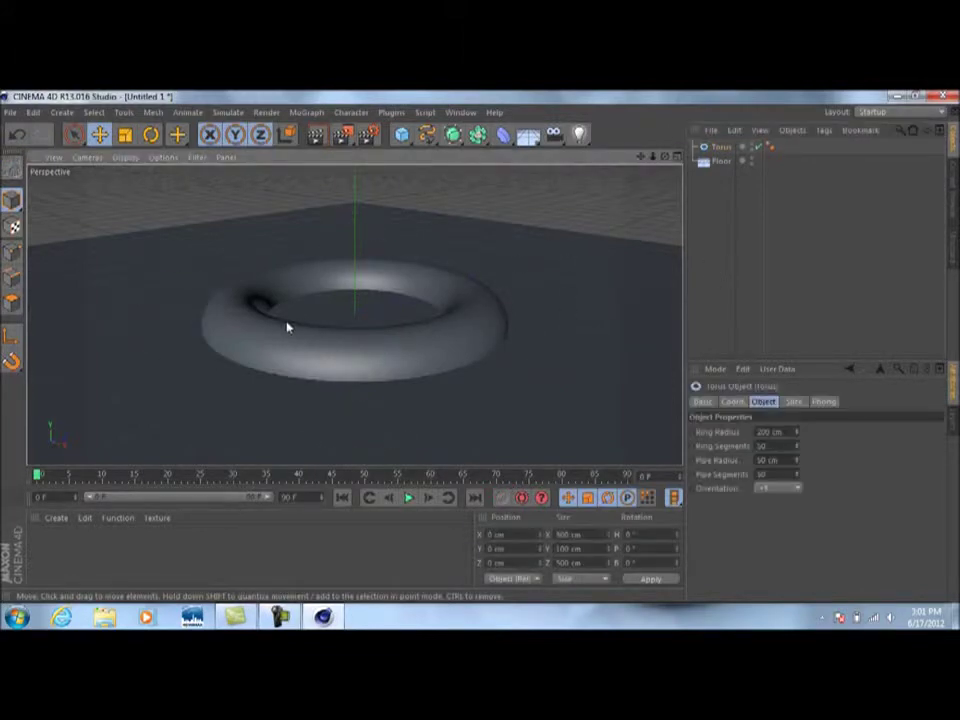
pyautogui.click(127, 138)
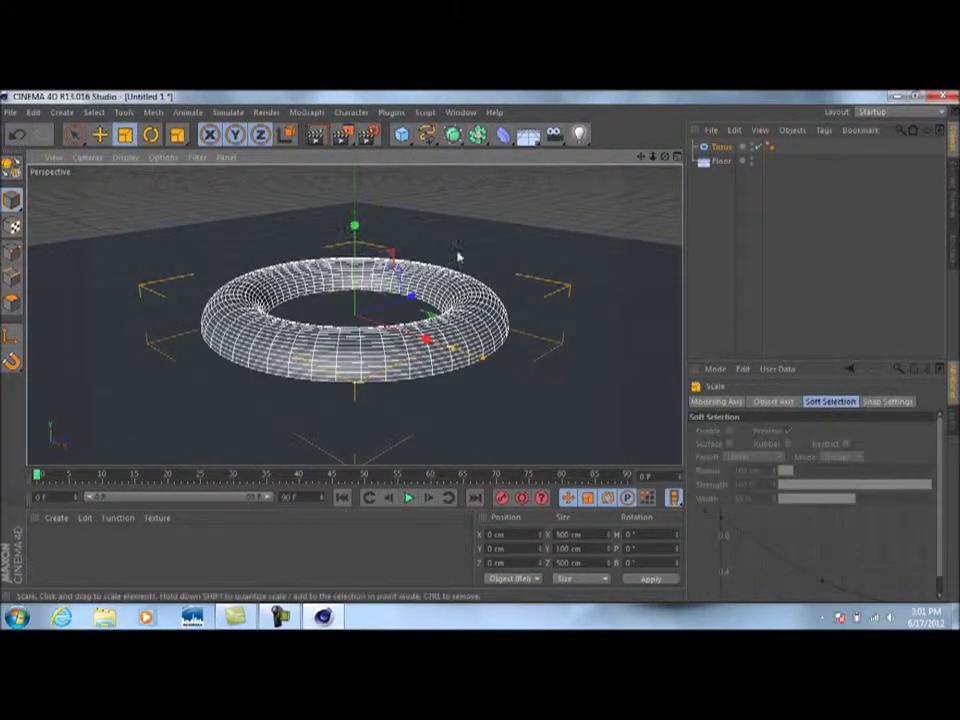
pyautogui.moveTo(455, 263); pyautogui.dragTo(264, 432)
pyautogui.scroll(5, 378, 302)
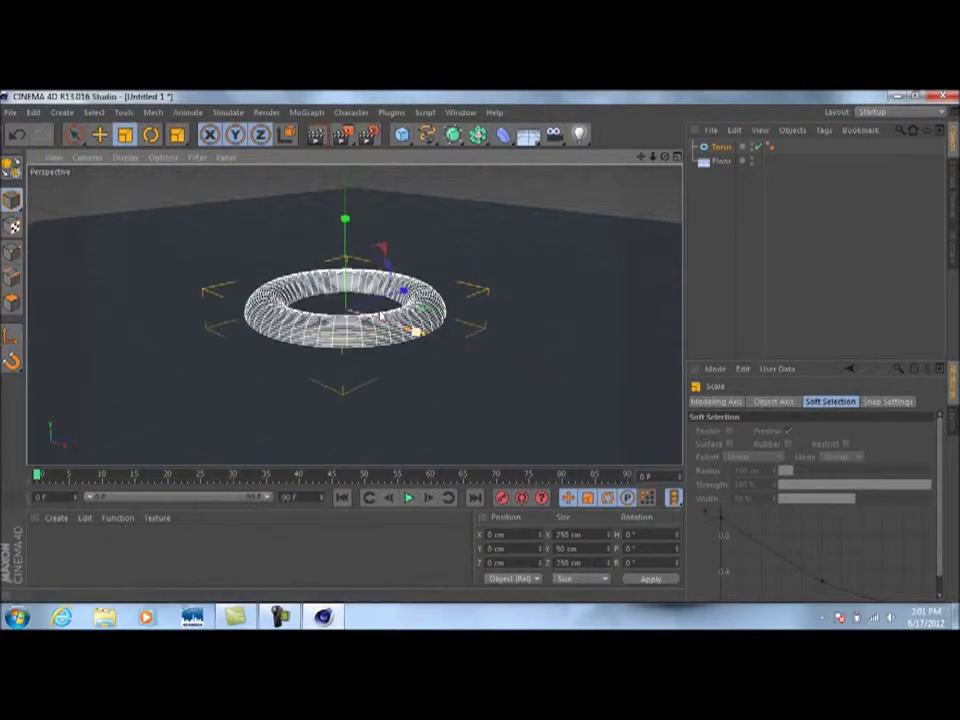
pyautogui.moveTo(395, 261); pyautogui.dragTo(336, 321)
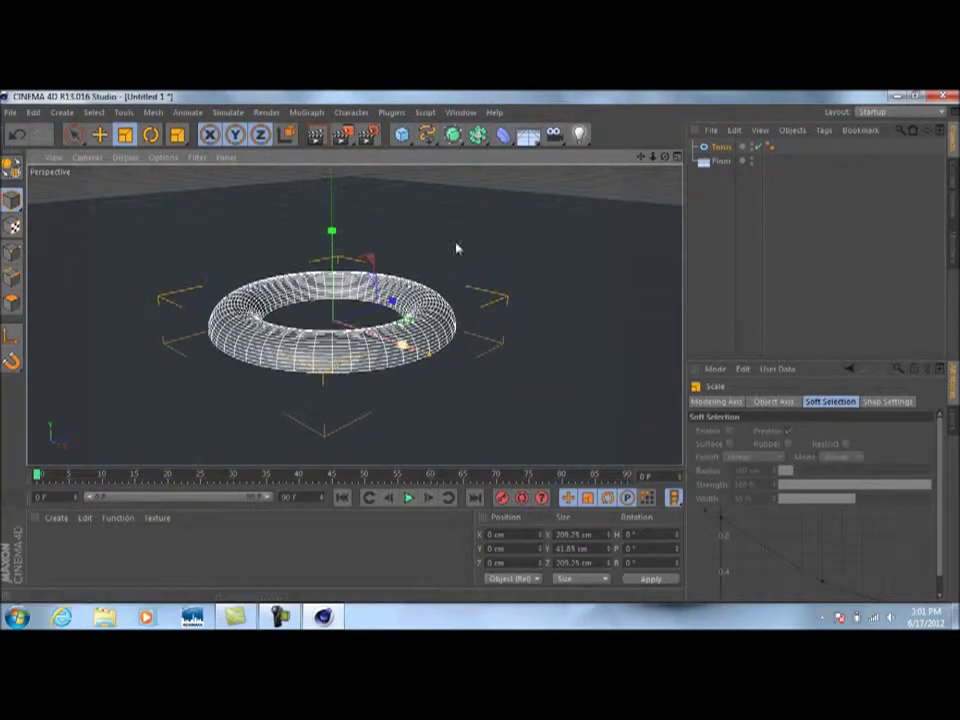
# Thin the torus into a slim ring with a pipe radius of about 4 cm.
pyautogui.moveTo(665, 157); pyautogui.dragTo(690, 158)
pyautogui.moveTo(354, 314); pyautogui.dragTo(505, 417)
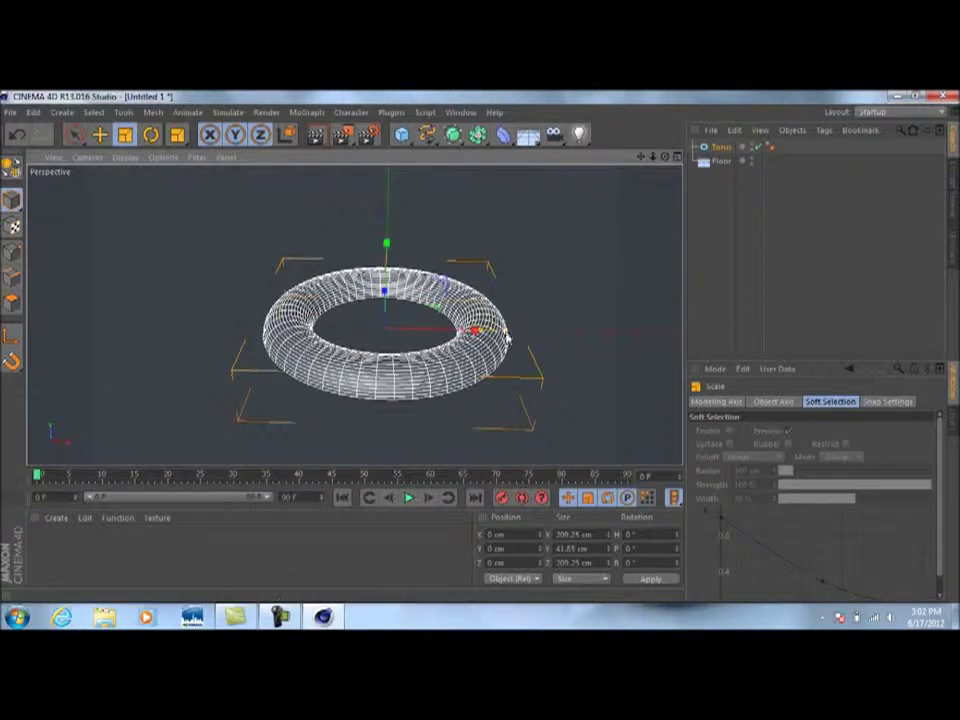
pyautogui.moveTo(507, 340); pyautogui.dragTo(487, 345)
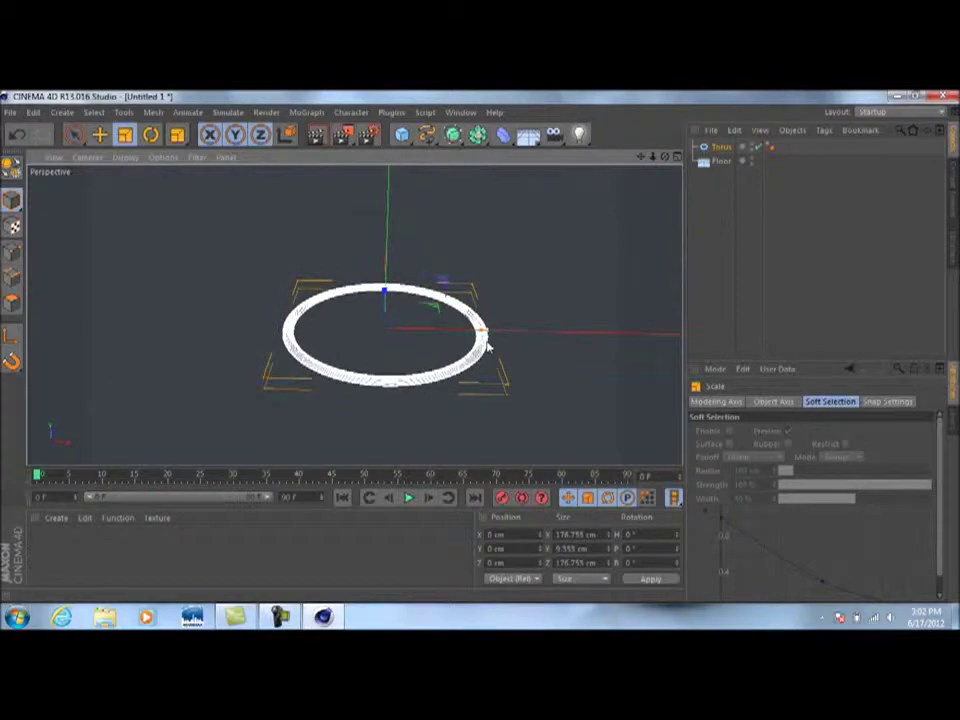
pyautogui.click(681, 305)
# Add a cylinder centred on the ring and raise it to a height of about 100 cm.
pyautogui.moveTo(662, 155); pyautogui.dragTo(644, 190)
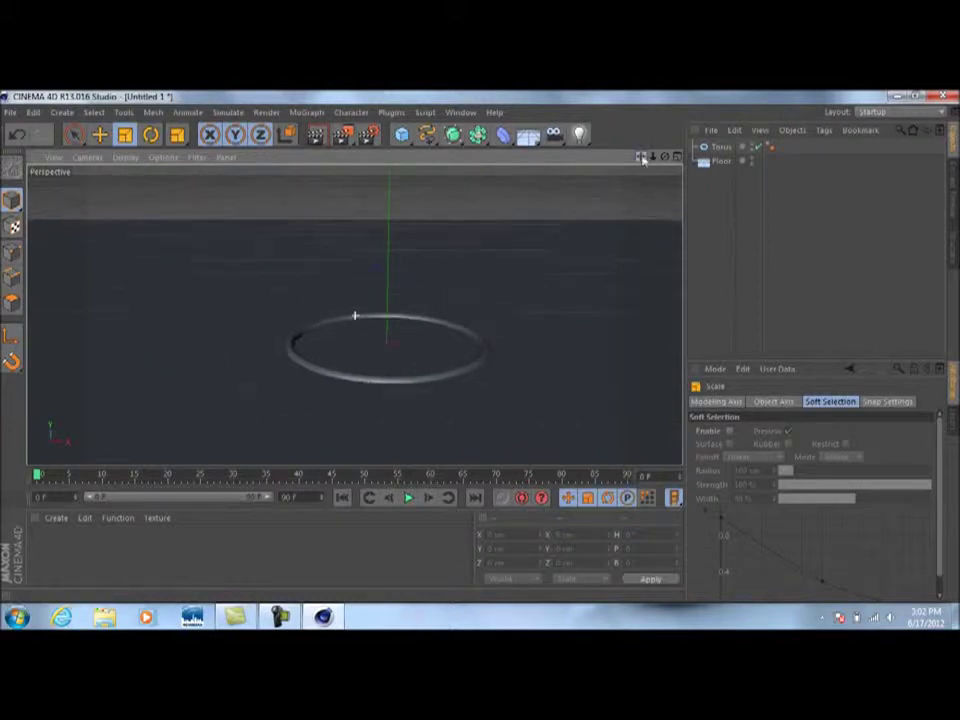
pyautogui.click(401, 134)
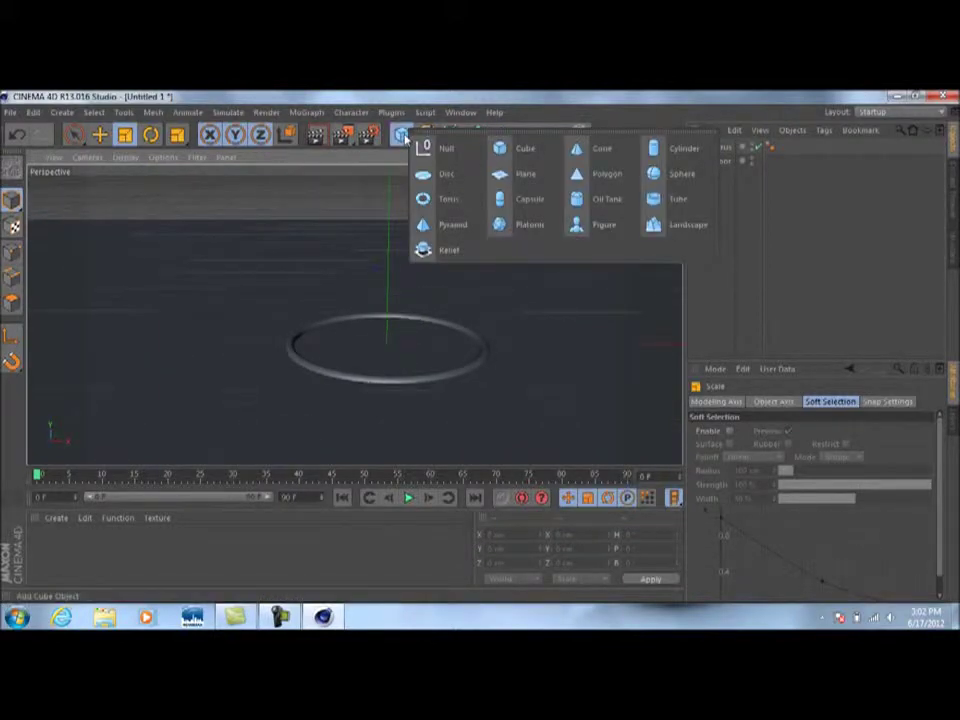
pyautogui.click(670, 148)
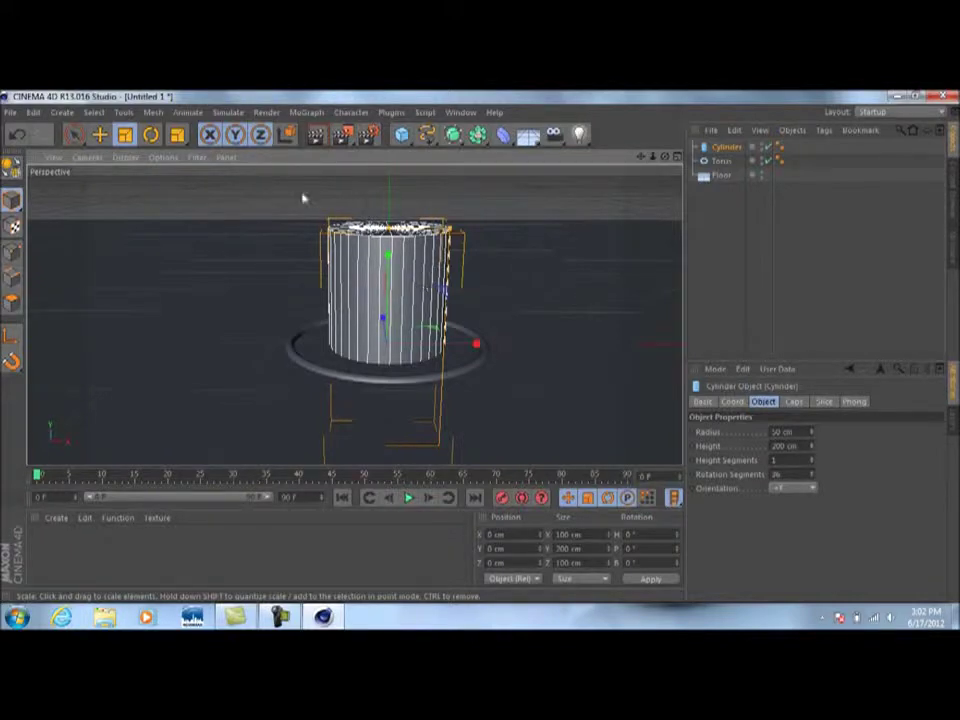
pyautogui.click(101, 134)
pyautogui.moveTo(388, 255); pyautogui.dragTo(402, 286)
# Scale the cylinder up to about 165 cm in diameter and 331 cm tall so it fills the ring.
pyautogui.click(126, 134)
pyautogui.moveTo(440, 200); pyautogui.dragTo(625, 110)
pyautogui.keyDown('alt'); pyautogui.moveTo(354, 315); pyautogui.dragTo(354, 315); pyautogui.keyUp('alt')
pyautogui.moveTo(641, 157); pyautogui.dragTo(671, 156)
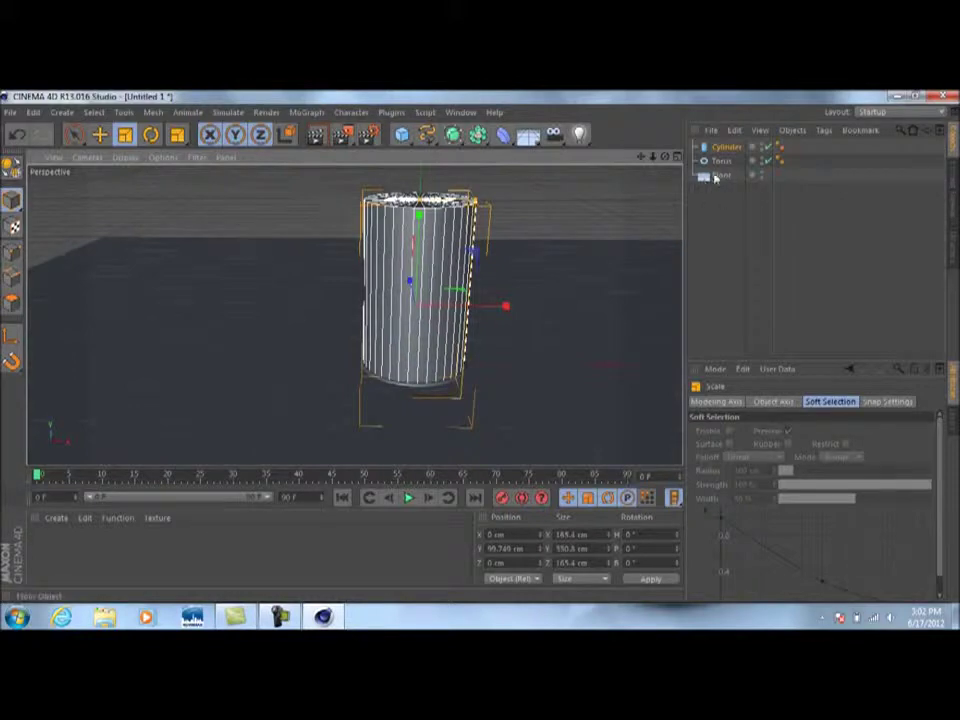
# Duplicate the base torus and move the copy up about 263 cm to the cylinder's top edge.
pyautogui.click(722, 161)
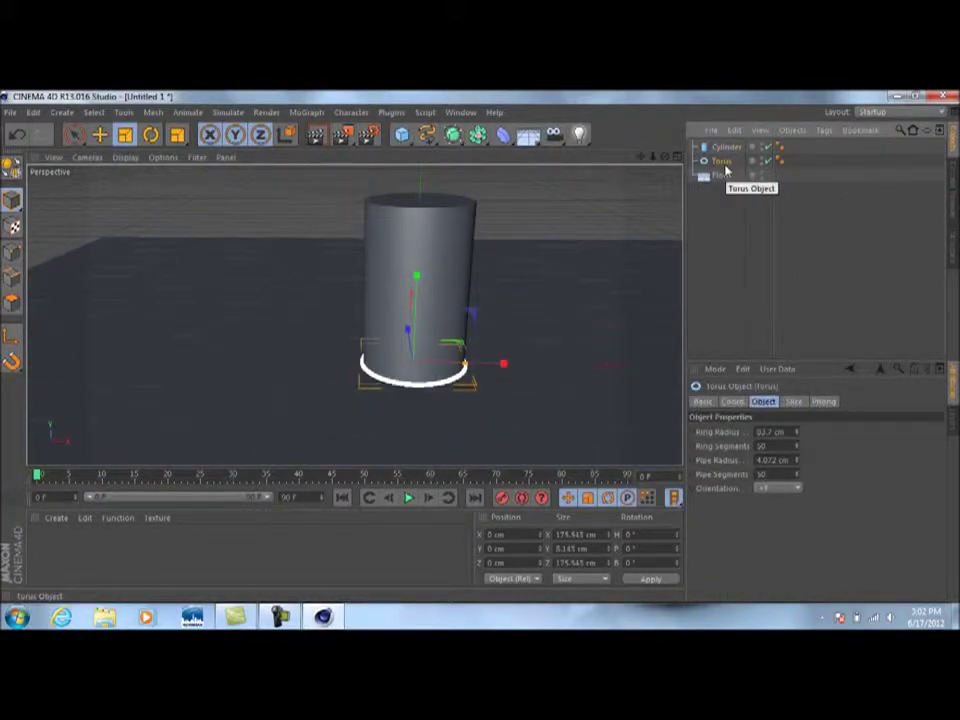
pyautogui.hotkey('ctrl', 'c')
pyautogui.hotkey('ctrl', 'v')
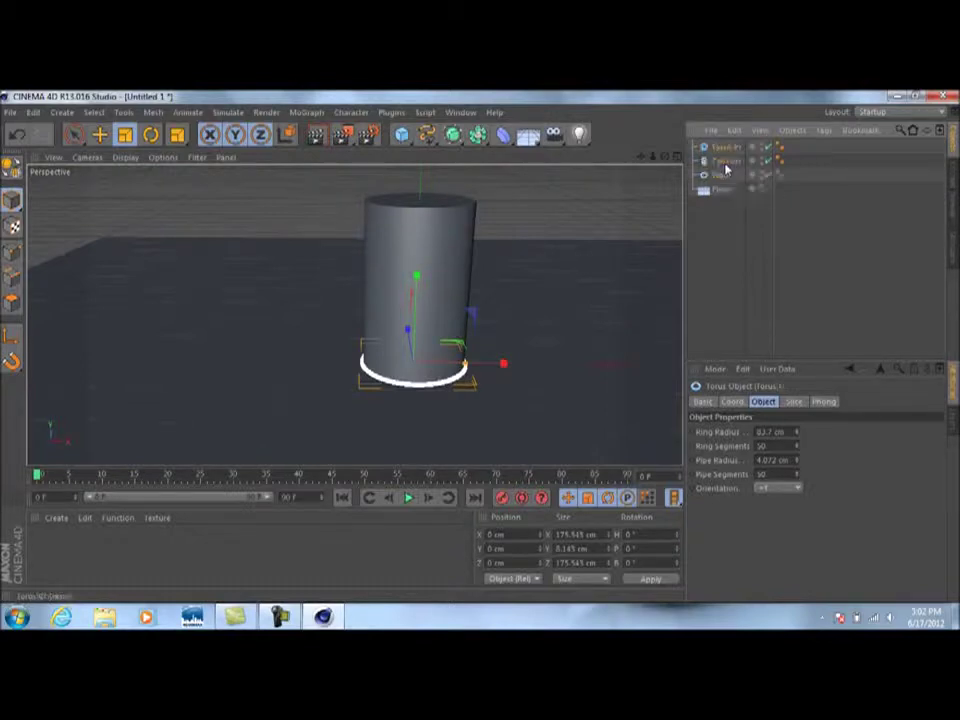
pyautogui.click(101, 137)
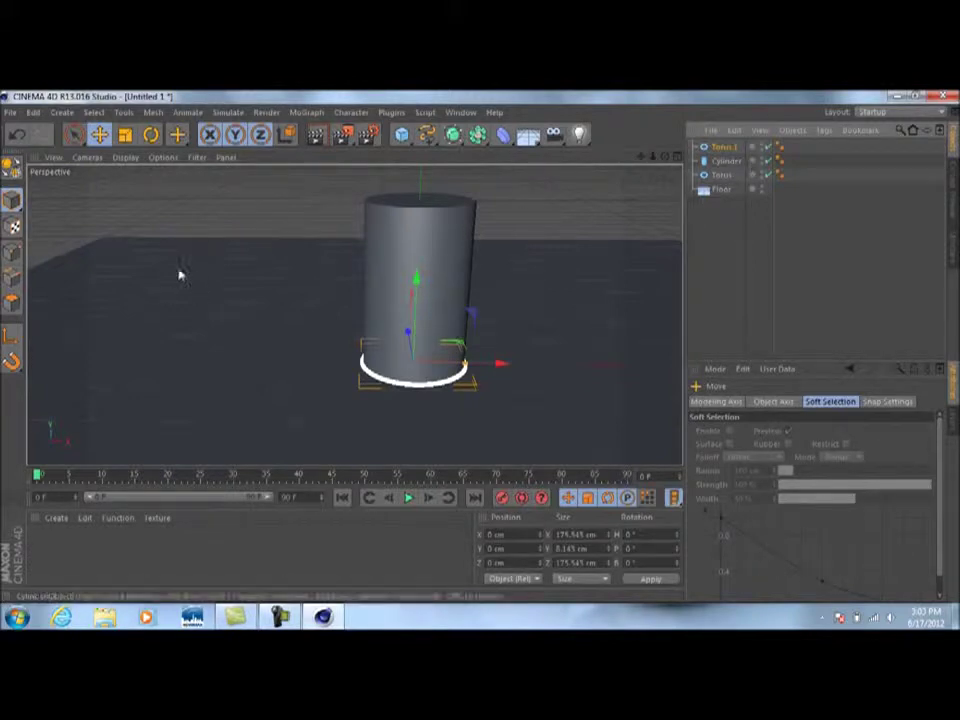
pyautogui.moveTo(417, 279); pyautogui.dragTo(419, 112)
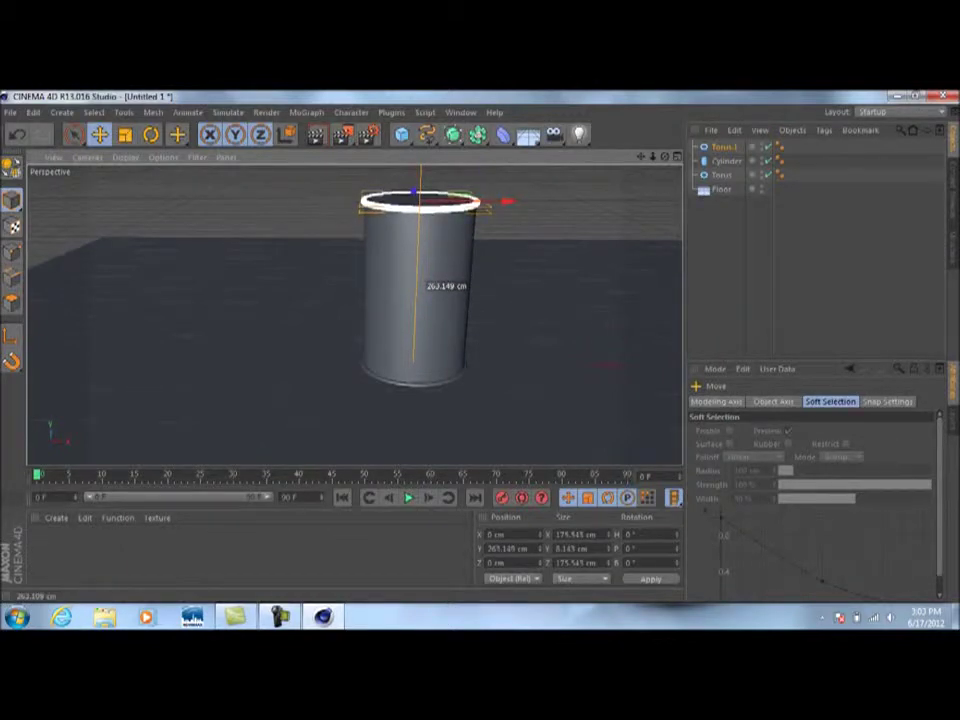
pyautogui.click(709, 240)
# Examine how the upper ring fits around the cylinder's top edge and check the can as a whole.
pyautogui.scroll(3, 402, 199)
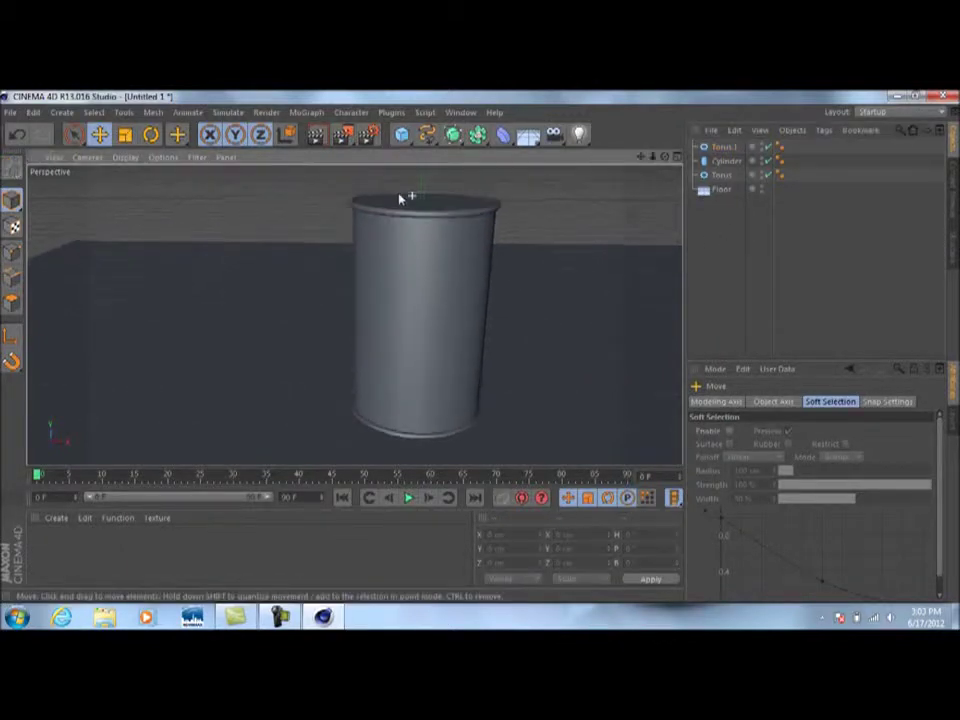
pyautogui.scroll(4, 399, 198)
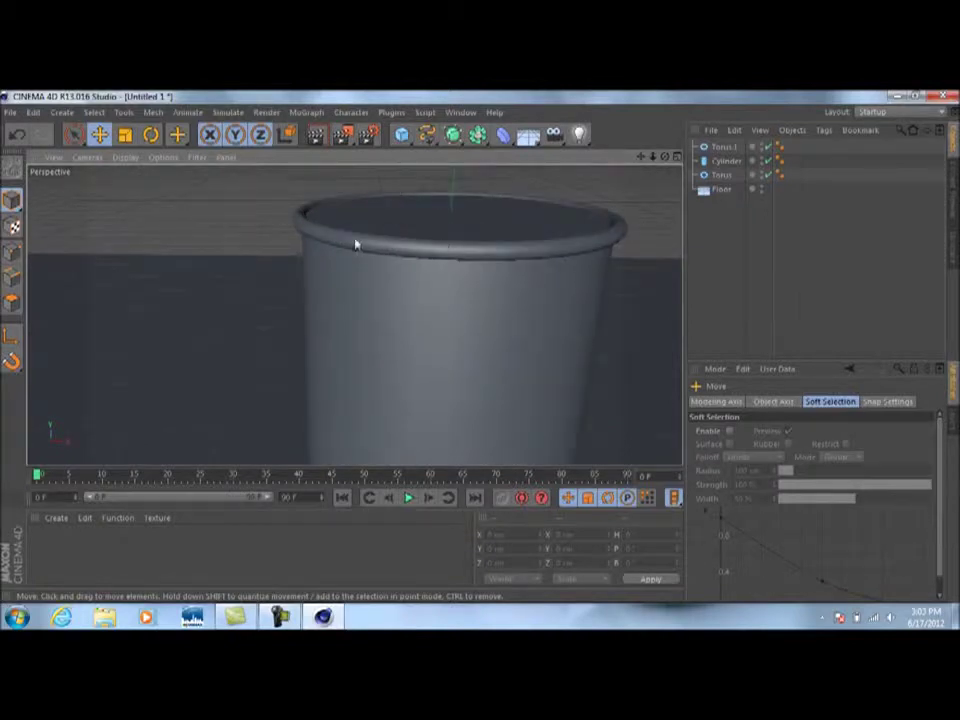
pyautogui.scroll(-8, 561, 240)
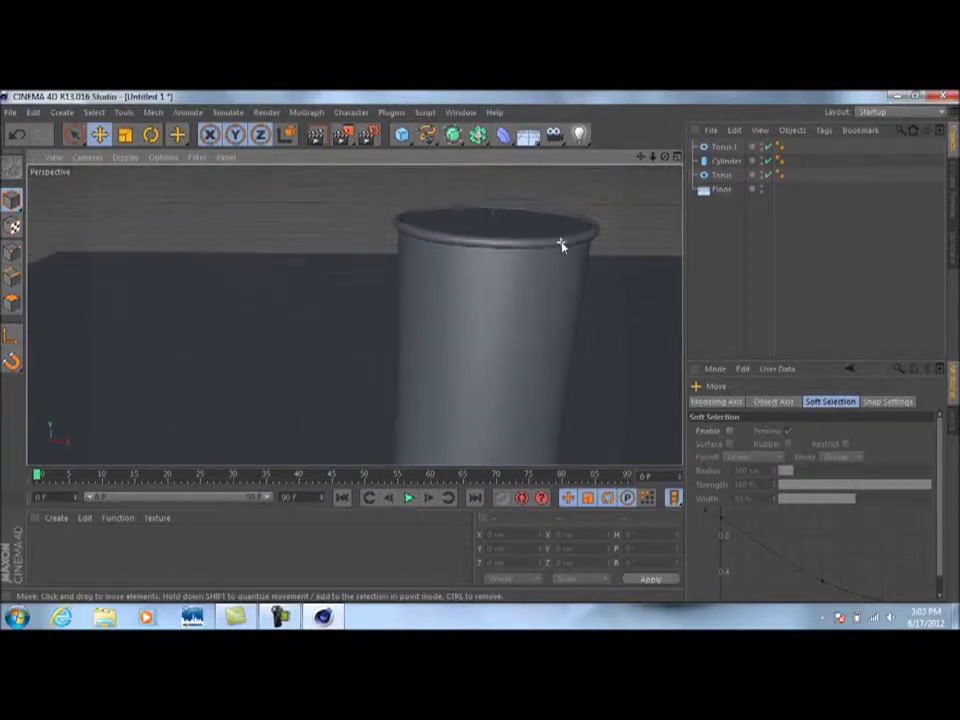
pyautogui.moveTo(641, 157); pyautogui.dragTo(532, 172)
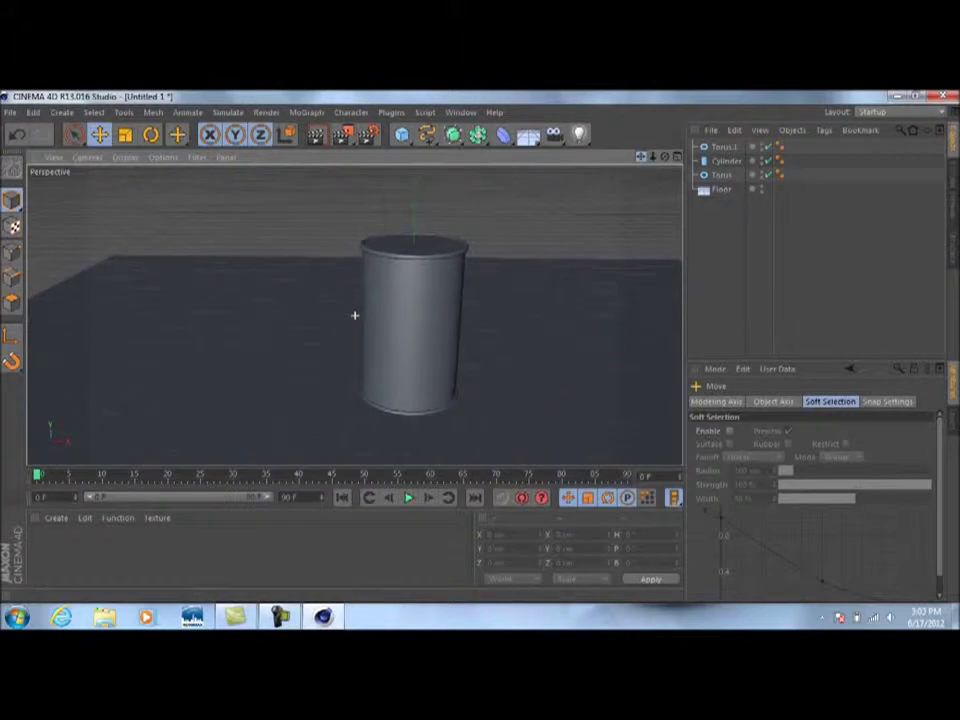
pyautogui.scroll(3, 523, 325)
pyautogui.moveTo(665, 157); pyautogui.dragTo(700, 155)
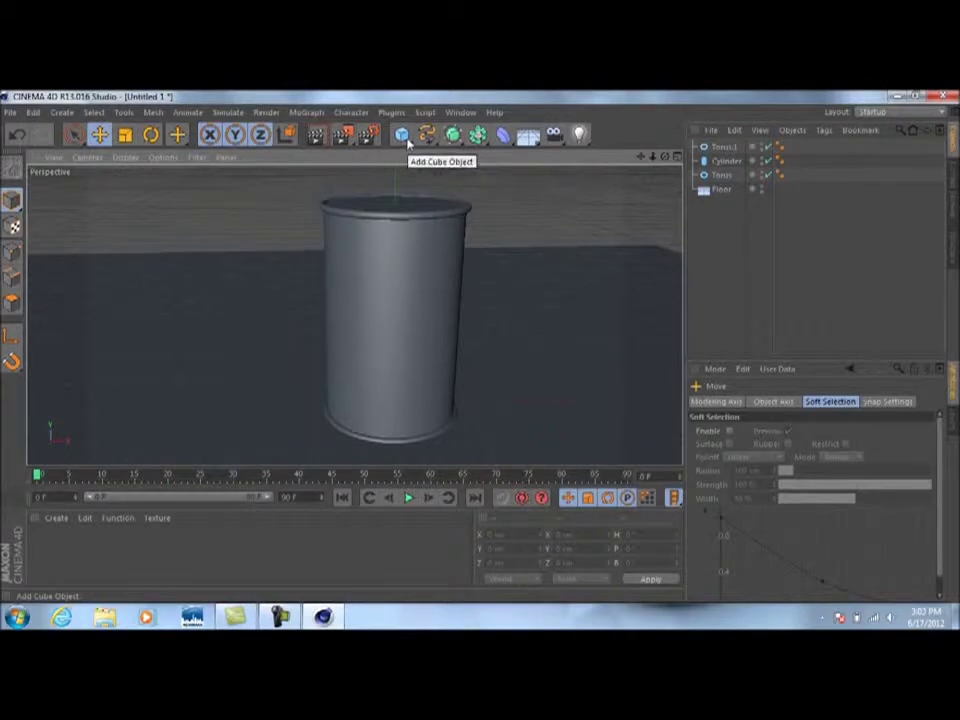
# Add a sphere with 50 segments and set its type to Hemisphere.
pyautogui.moveTo(408, 147); pyautogui.dragTo(686, 176)
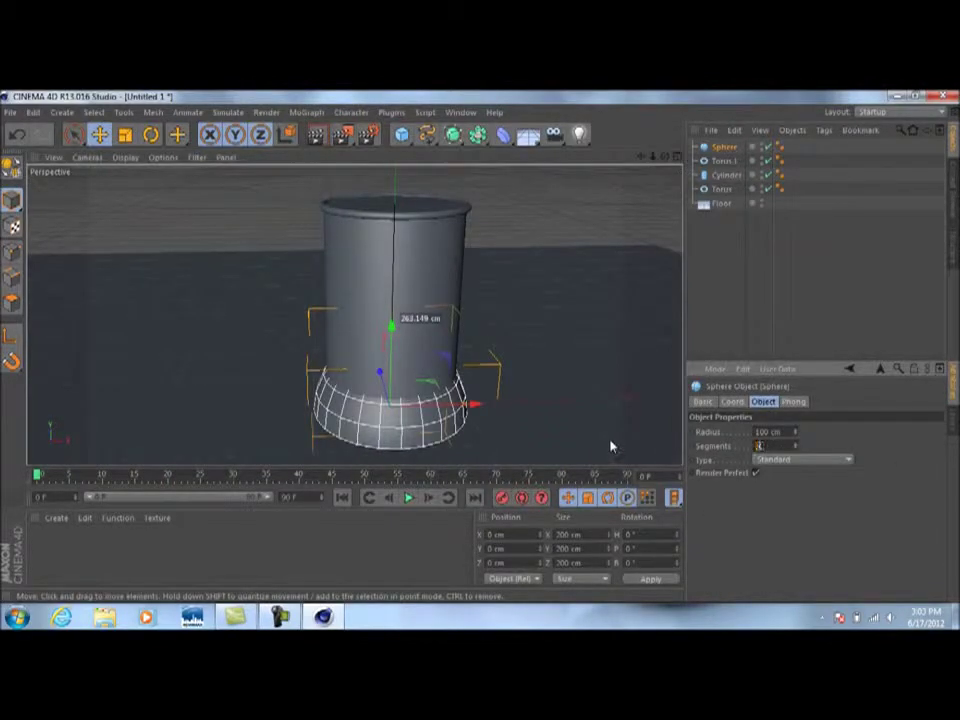
pyautogui.write('50')
pyautogui.press('Return')
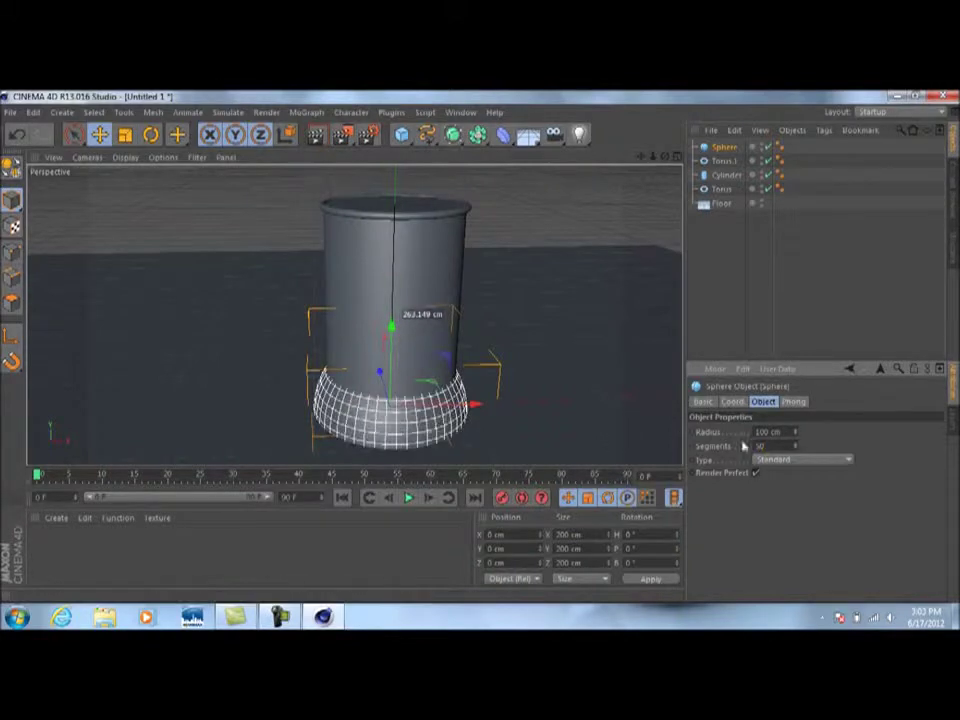
pyautogui.click(848, 460)
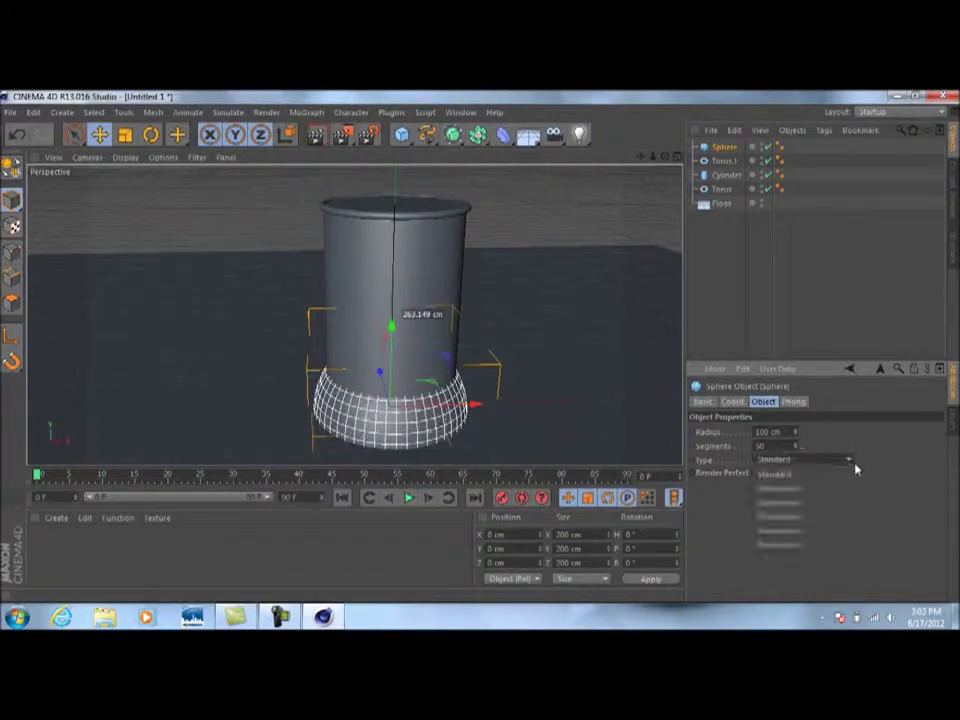
pyautogui.click(816, 548)
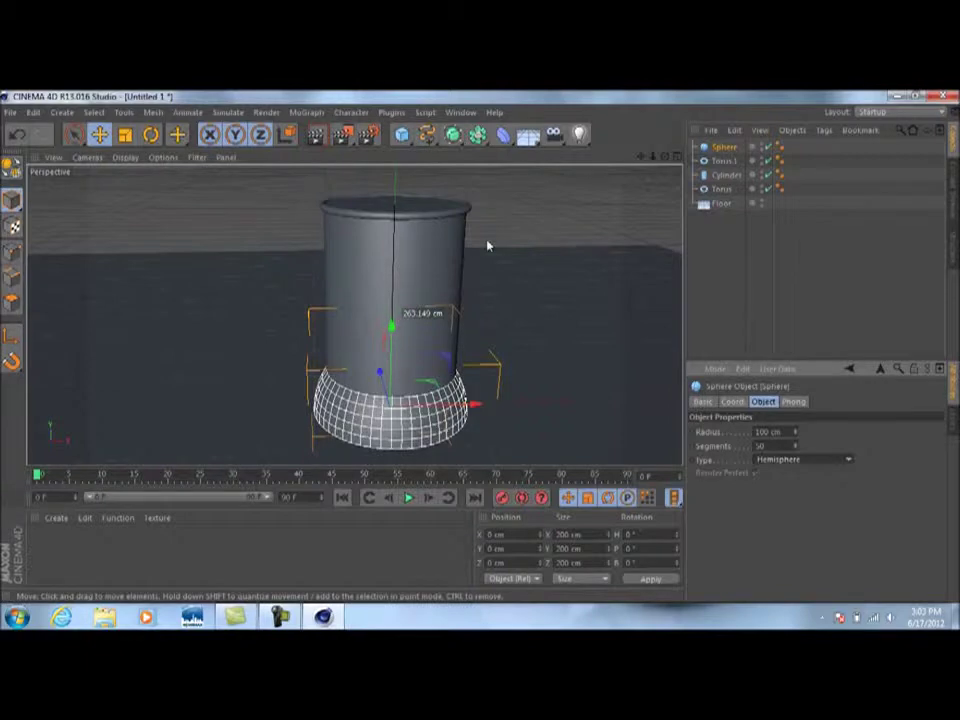
# Raise the hemisphere about 244 cm onto the can's upper ring and scale it to about 162 cm in diameter.
pyautogui.moveTo(392, 328)
pyautogui.mouseDown()
pyautogui.moveTo(393, 172)
pyautogui.moveTo(415, 334)
pyautogui.moveTo(405, 342)
pyautogui.mouseUp()
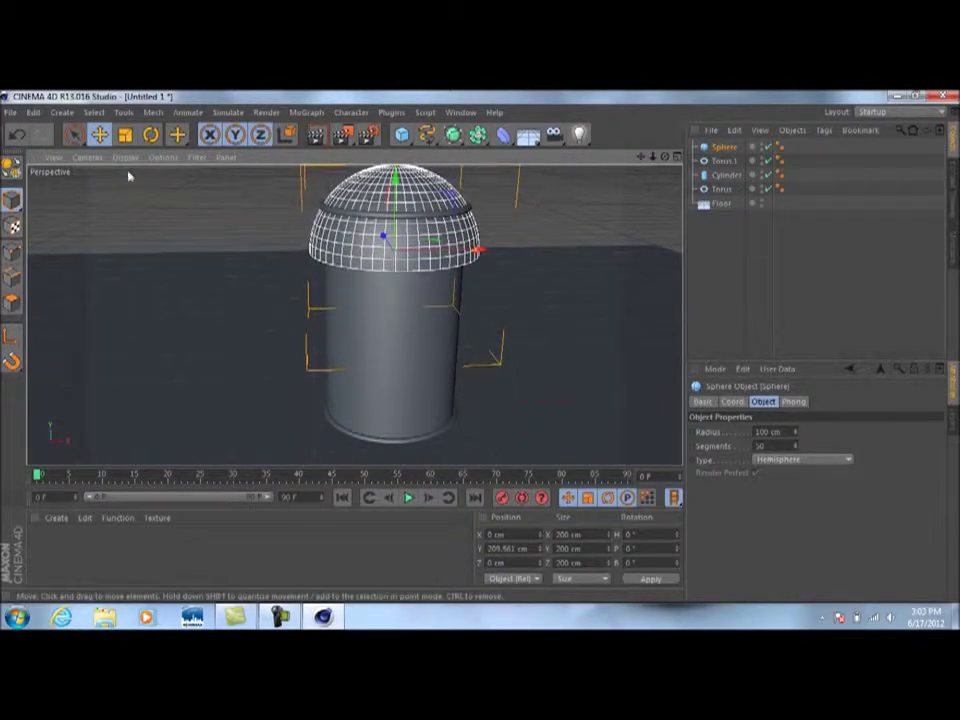
pyautogui.press('t')
pyautogui.moveTo(474, 193); pyautogui.dragTo(396, 149)
pyautogui.click(99, 134)
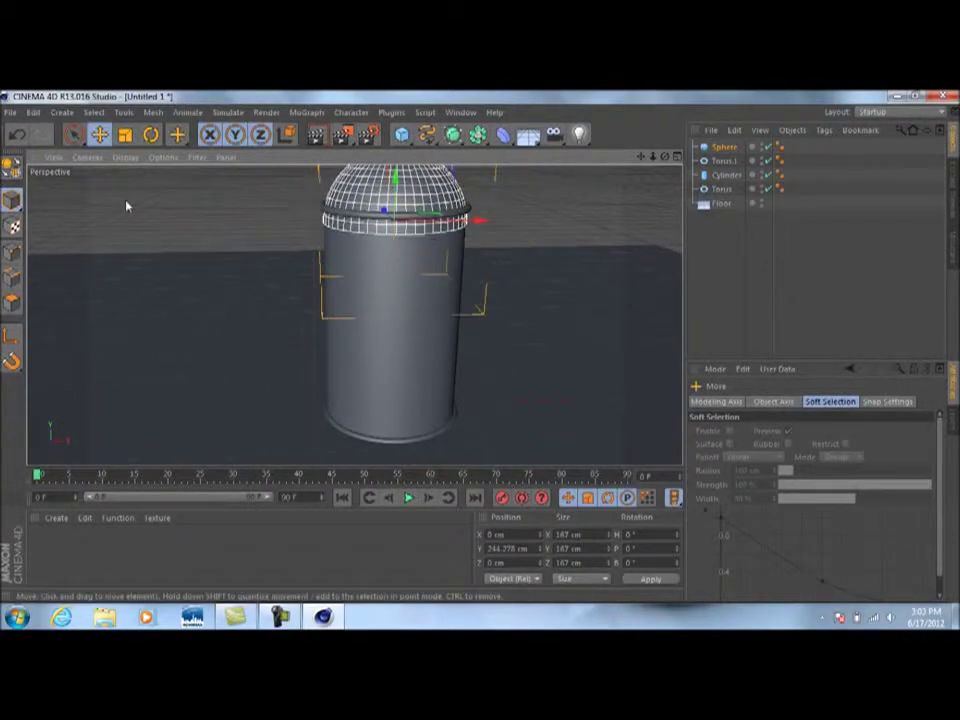
pyautogui.click(125, 134)
pyautogui.moveTo(474, 200); pyautogui.dragTo(437, 197)
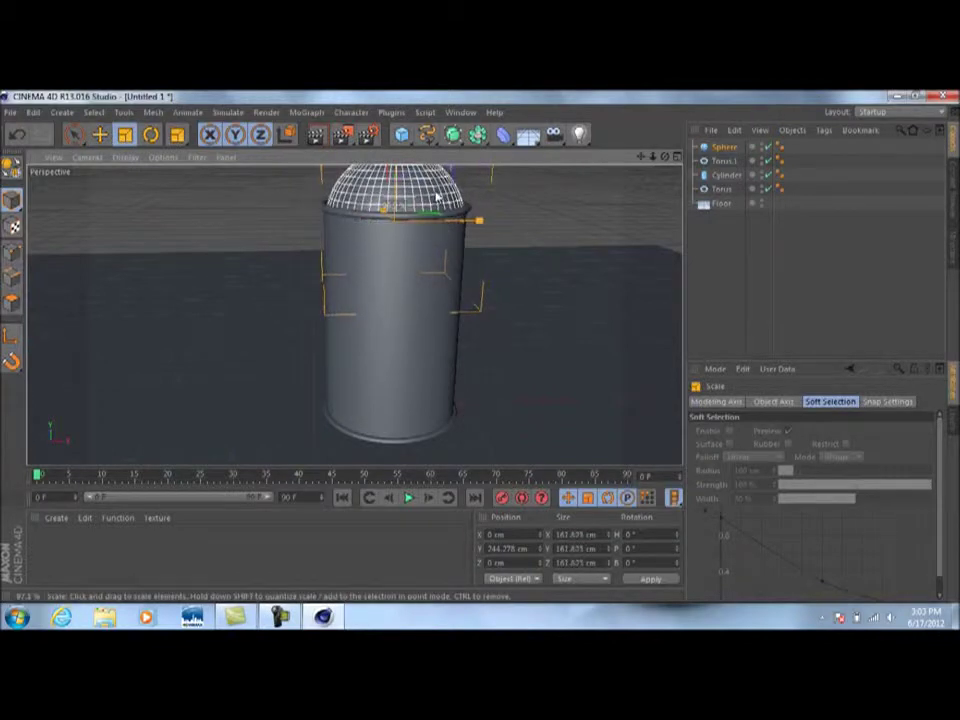
pyautogui.moveTo(641, 157); pyautogui.dragTo(632, 203)
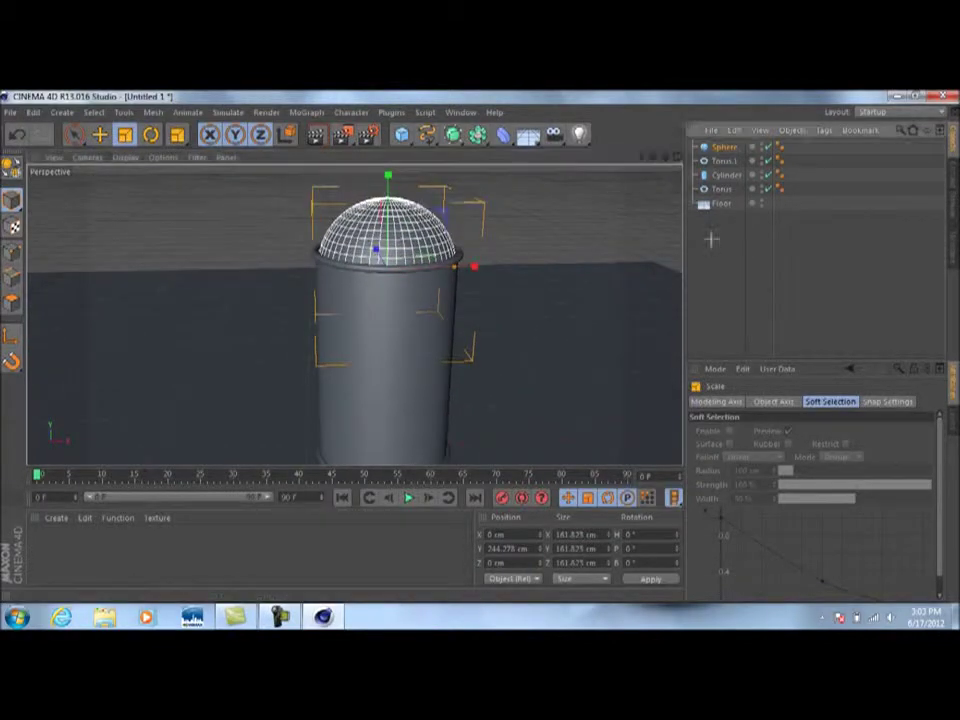
pyautogui.click(711, 238)
pyautogui.moveTo(665, 157)
pyautogui.mouseDown()
pyautogui.moveTo(667, 126)
pyautogui.moveTo(667, 163)
pyautogui.mouseUp()
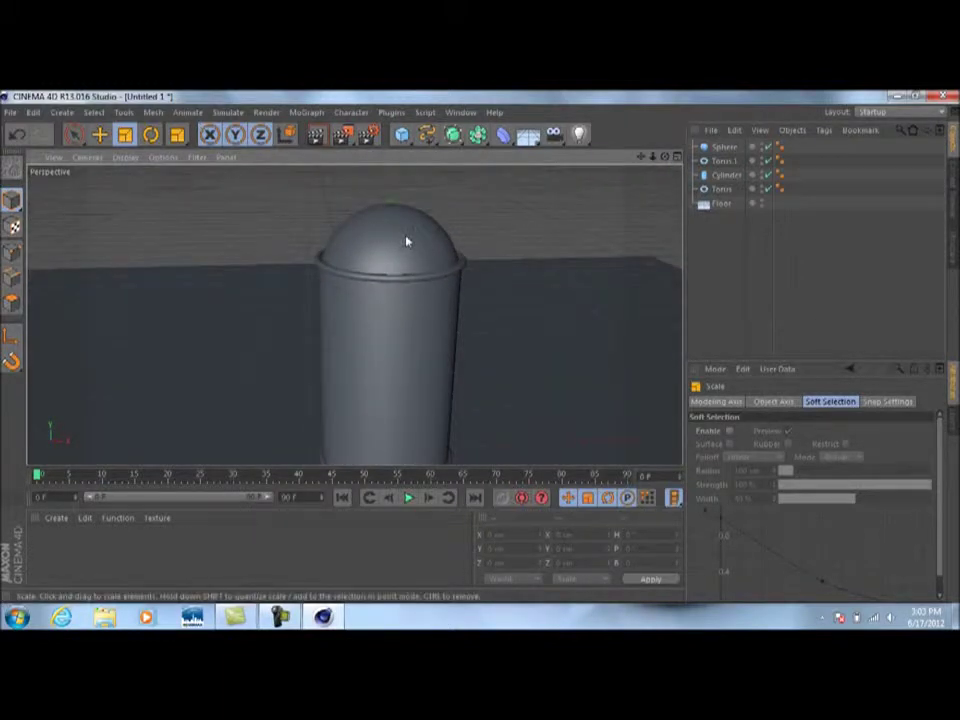
# Convert the hemisphere into an editable polygon object and switch to polygon mode.
pyautogui.click(723, 147)
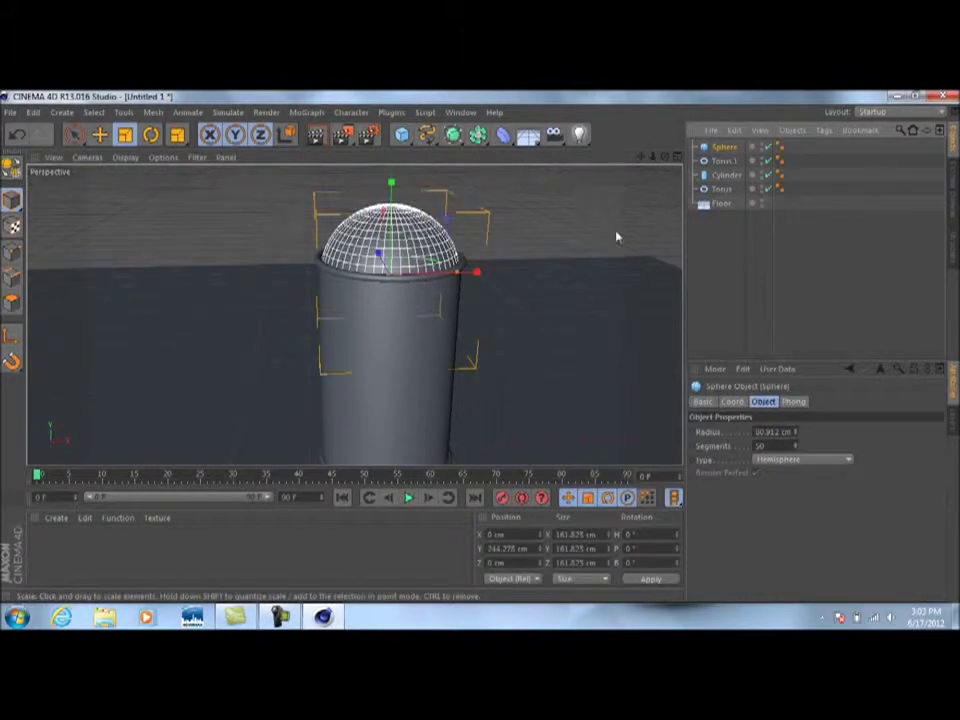
pyautogui.press('c')
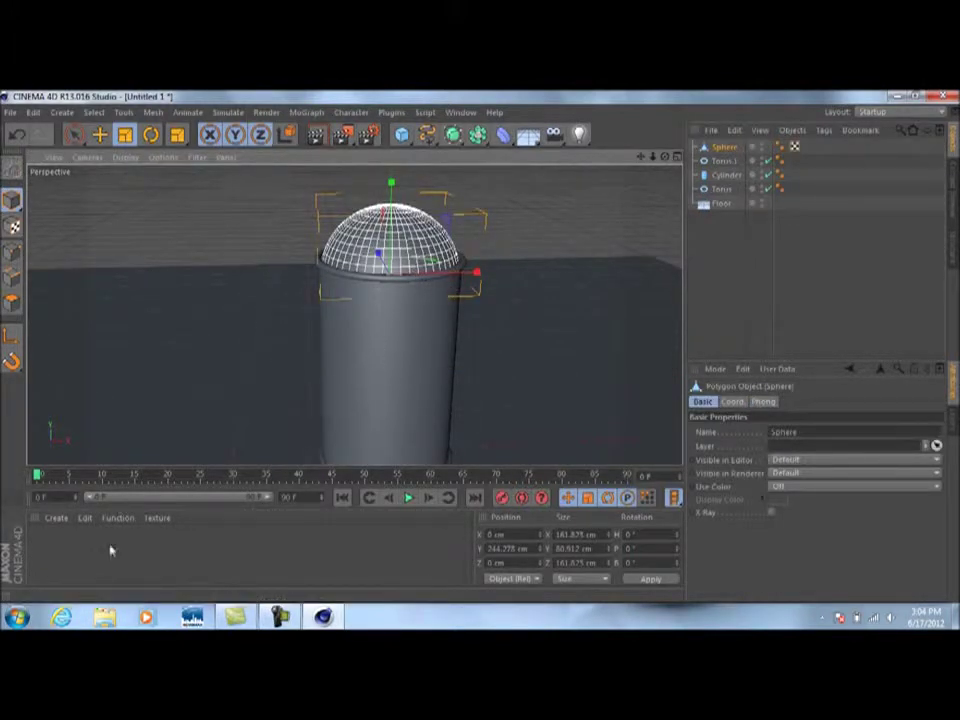
pyautogui.click(13, 302)
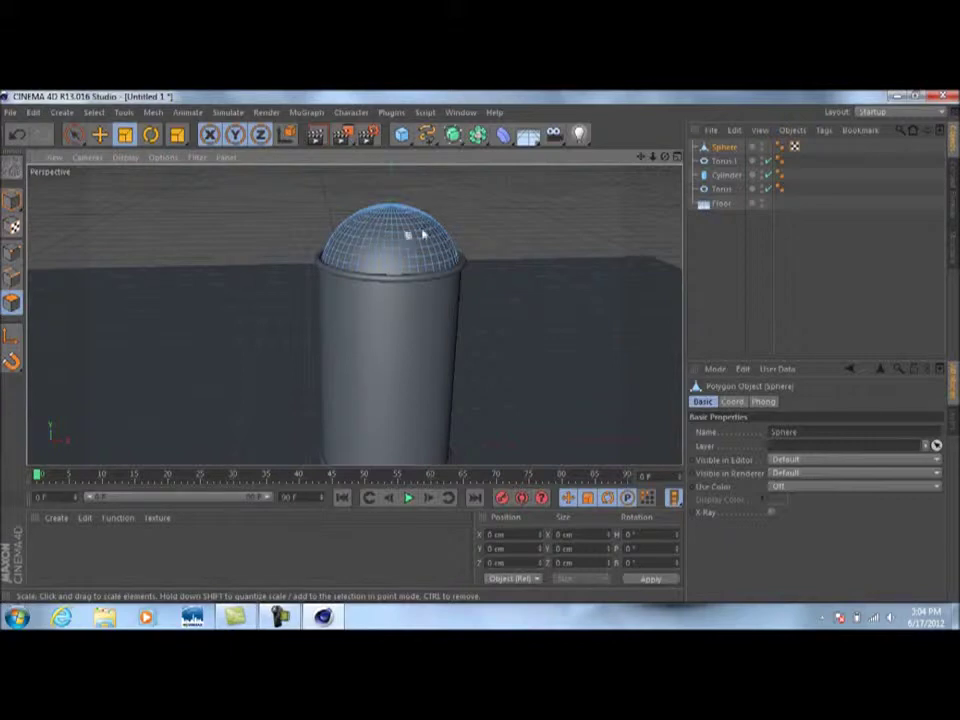
# Select the ring of polygons at the dome's apex with Ring Selection and lower it about 9 cm.
pyautogui.click(93, 112)
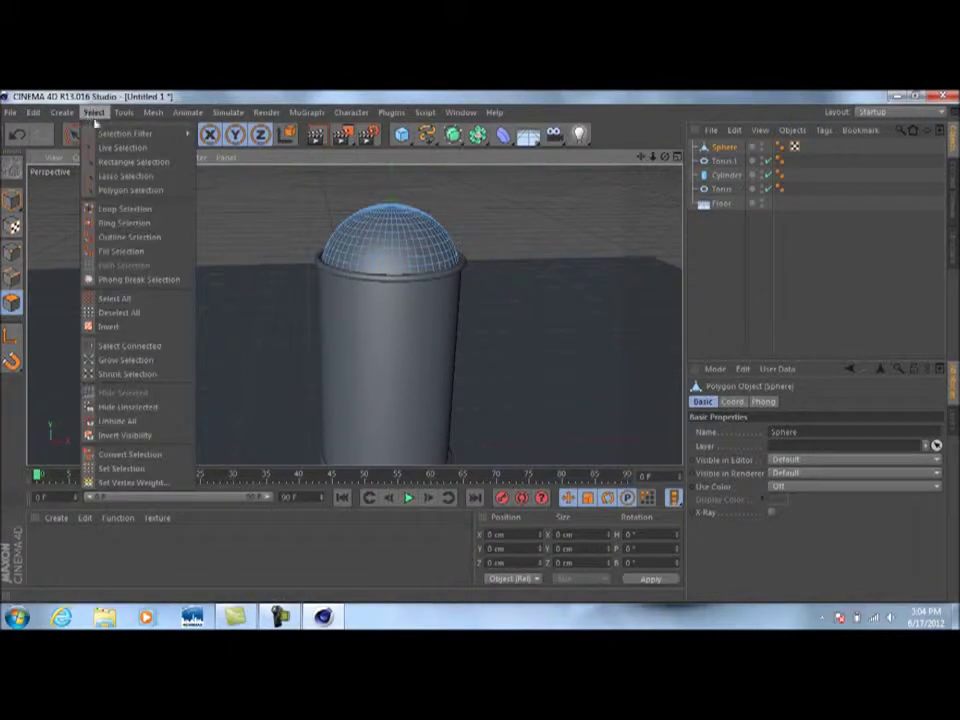
pyautogui.click(125, 221)
pyautogui.moveTo(664, 157); pyautogui.dragTo(662, 230)
pyautogui.scroll(4, 430, 326)
pyautogui.scroll(2, 410, 315)
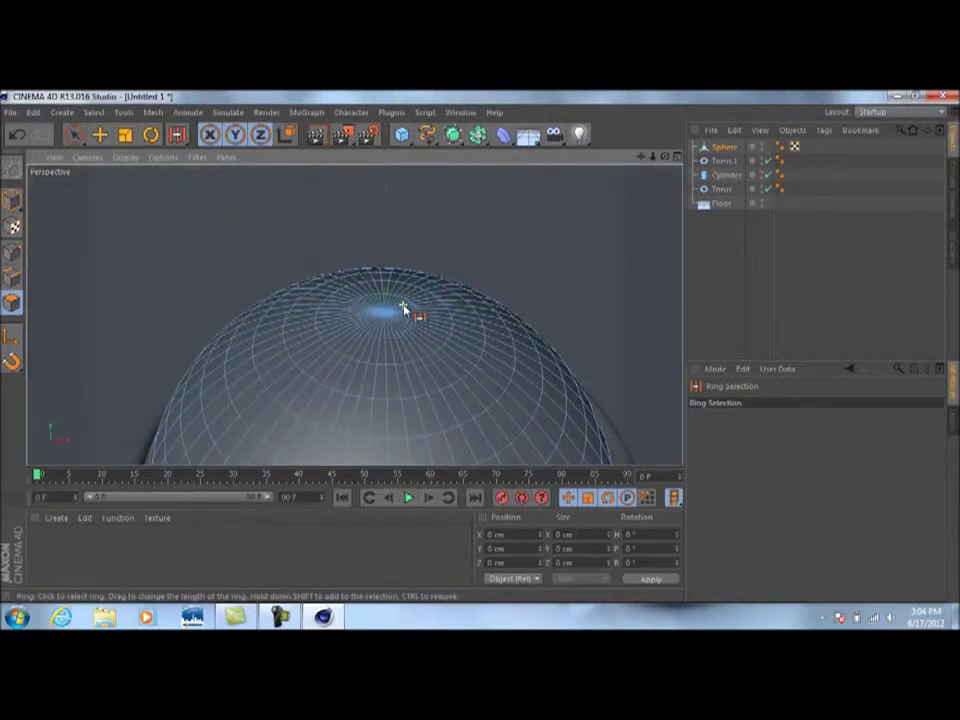
pyautogui.click(390, 316)
pyautogui.scroll(3, 390, 316)
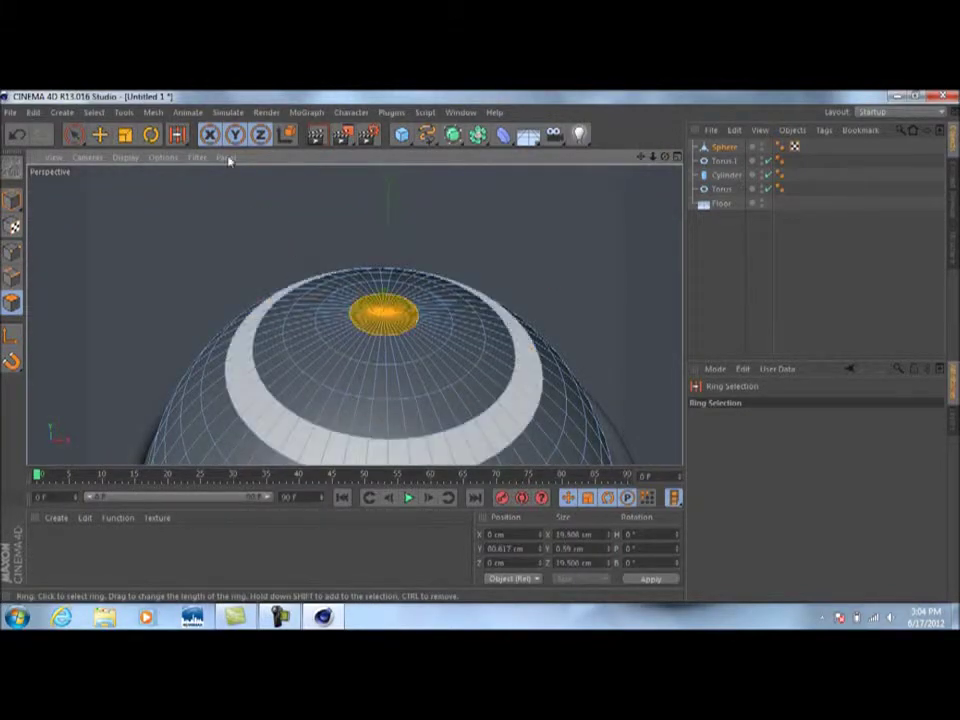
pyautogui.click(100, 136)
pyautogui.moveTo(386, 238); pyautogui.dragTo(390, 266)
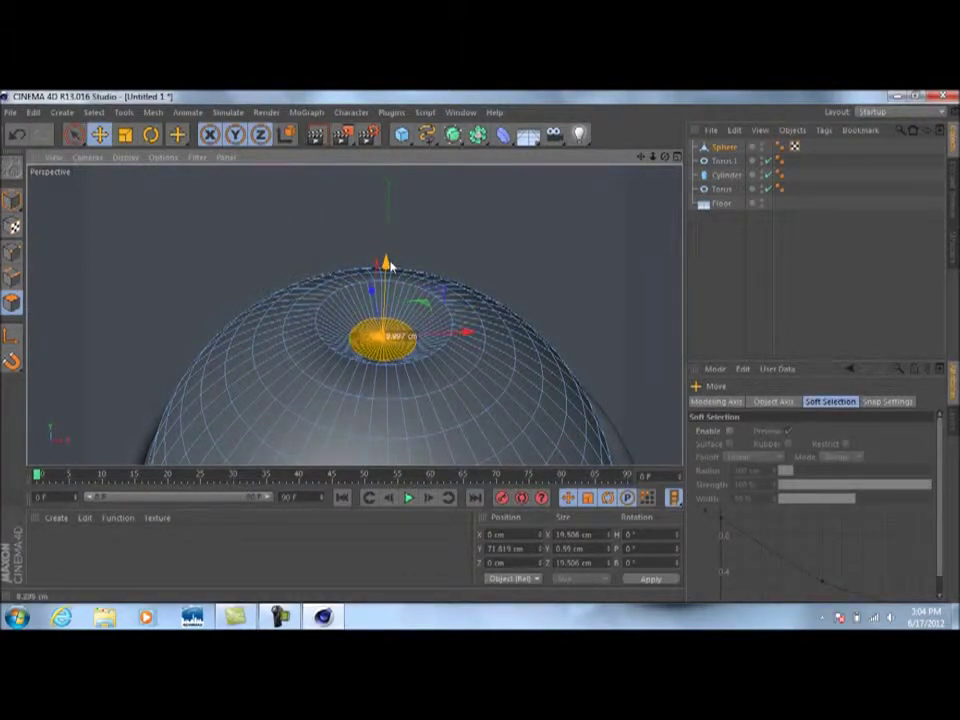
# Ring-select the band of polygons around the recess and lower it to a height of about 70 cm.
pyautogui.click(92, 112)
pyautogui.click(115, 222)
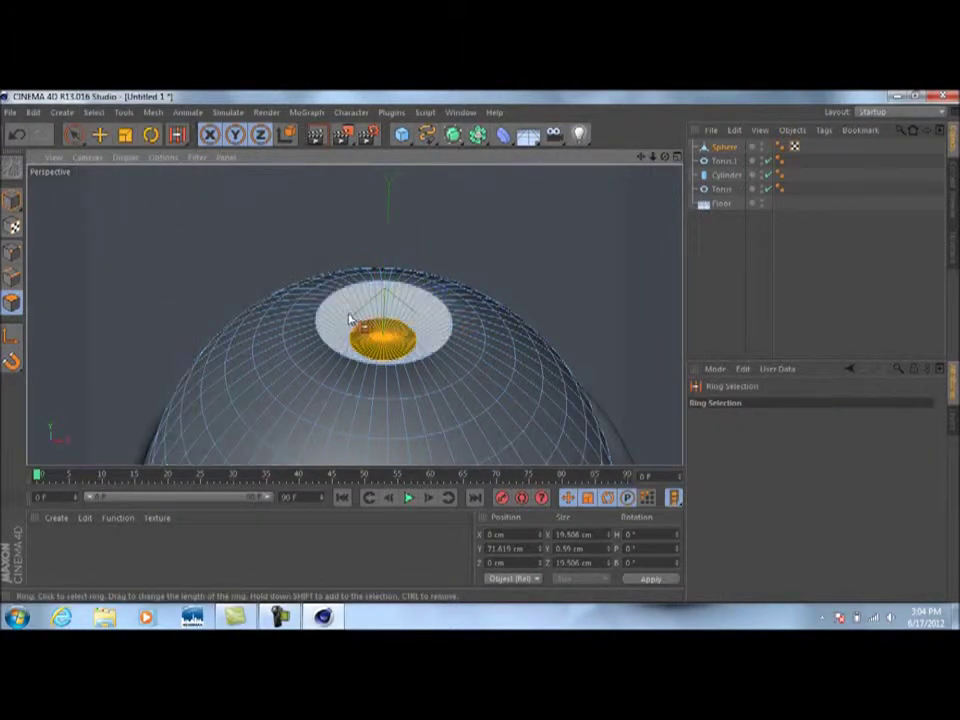
pyautogui.click(391, 380)
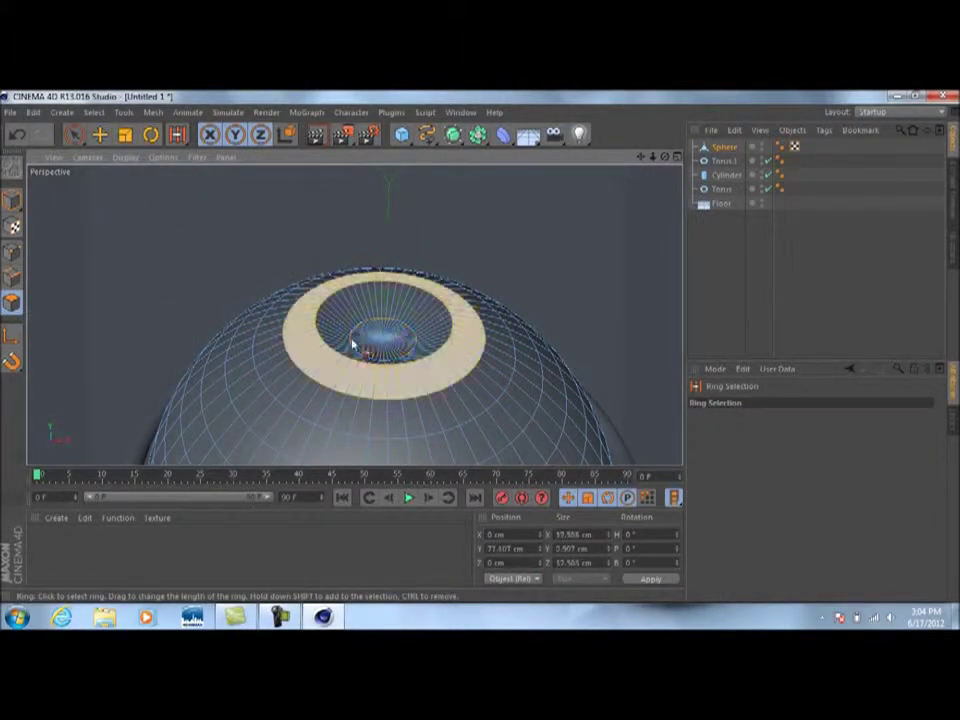
pyautogui.click(99, 134)
pyautogui.moveTo(387, 246); pyautogui.dragTo(389, 265)
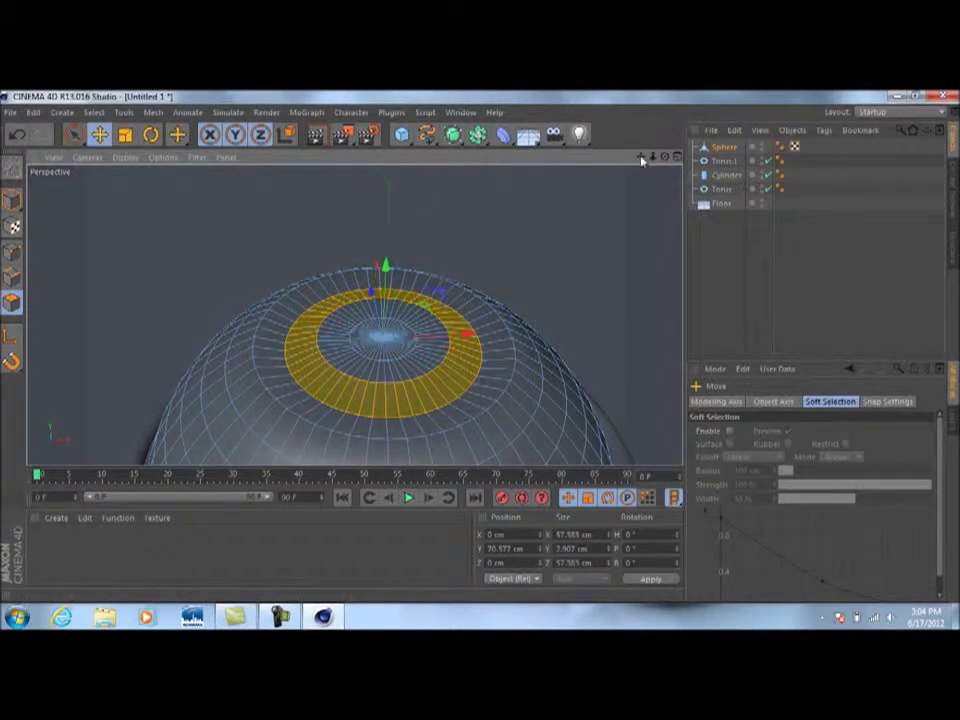
pyautogui.moveTo(665, 160); pyautogui.dragTo(600, 203)
pyautogui.moveTo(386, 253); pyautogui.dragTo(385, 258)
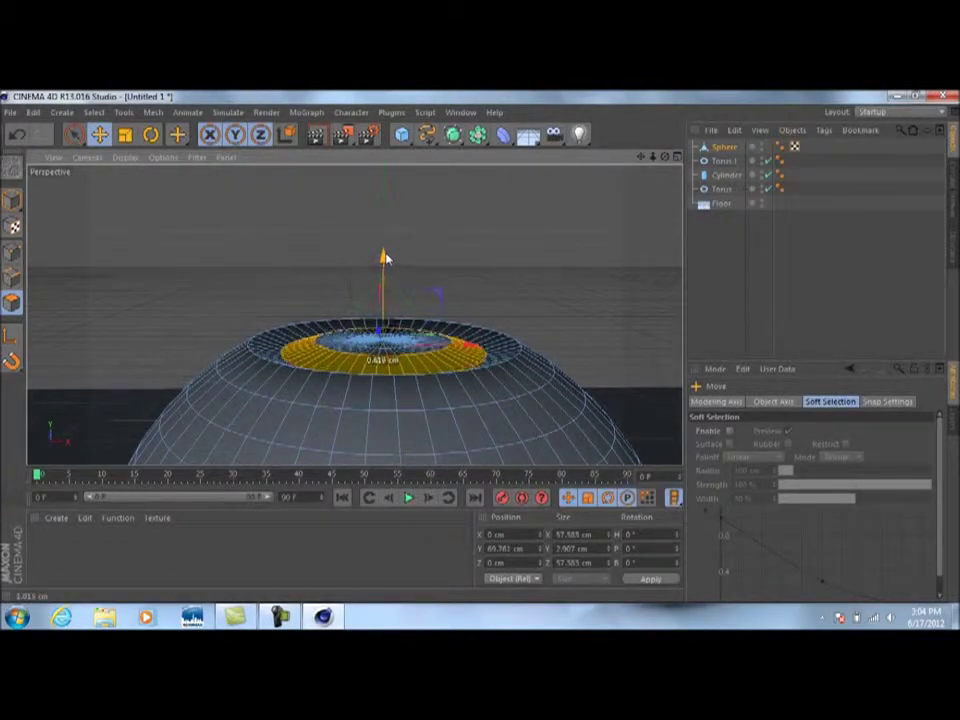
# Deselect the dome and examine its recessed top up close and the can as a whole.
pyautogui.click(727, 267)
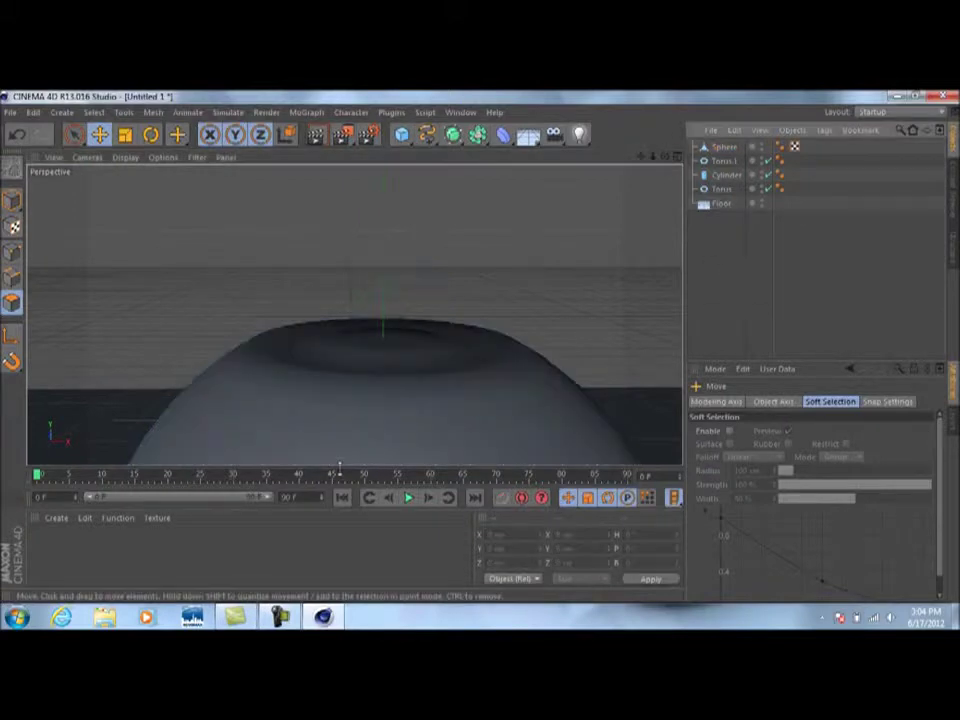
pyautogui.moveTo(665, 157); pyautogui.dragTo(354, 315)
pyautogui.scroll(-3, 594, 253)
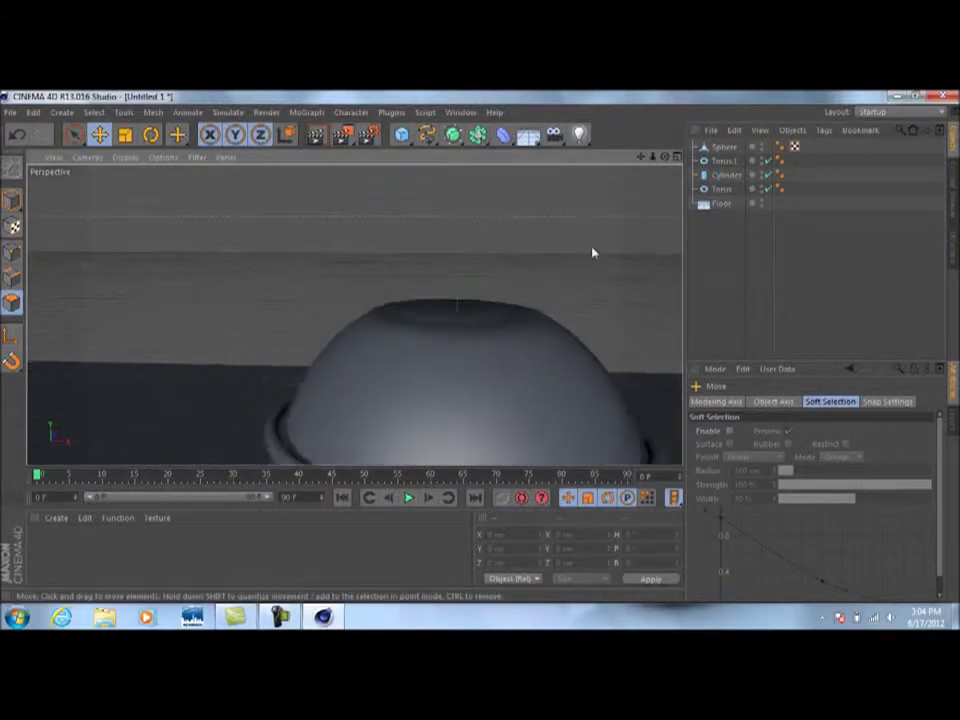
pyautogui.scroll(-2, 600, 234)
pyautogui.moveTo(641, 157); pyautogui.dragTo(355, 315)
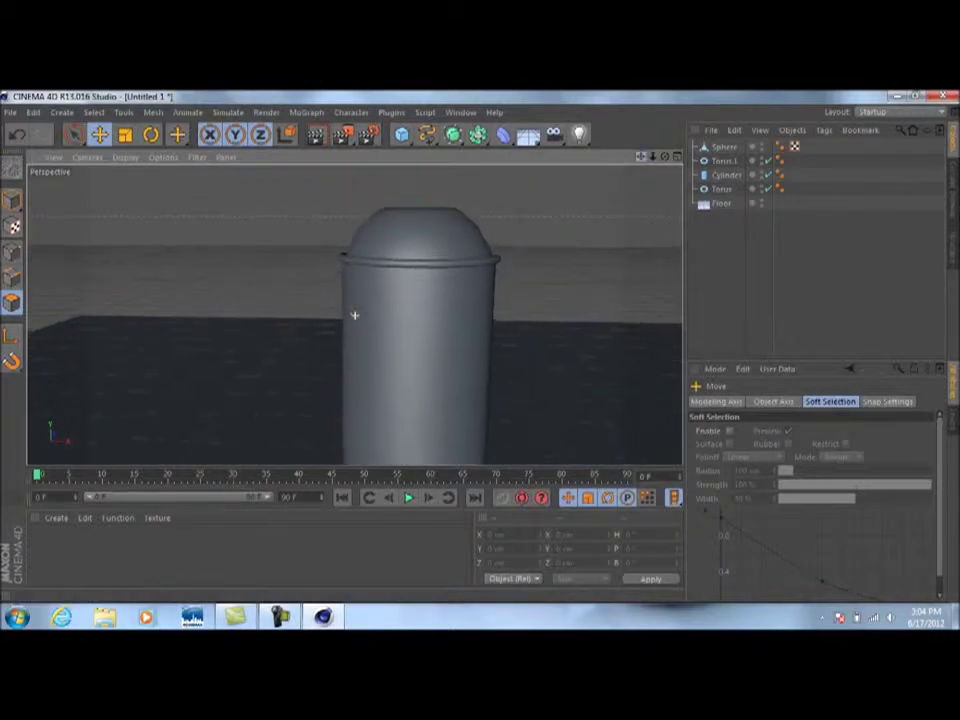
pyautogui.scroll(-2, 595, 297)
pyautogui.moveTo(641, 158); pyautogui.dragTo(354, 315)
pyautogui.moveTo(666, 158); pyautogui.dragTo(354, 315)
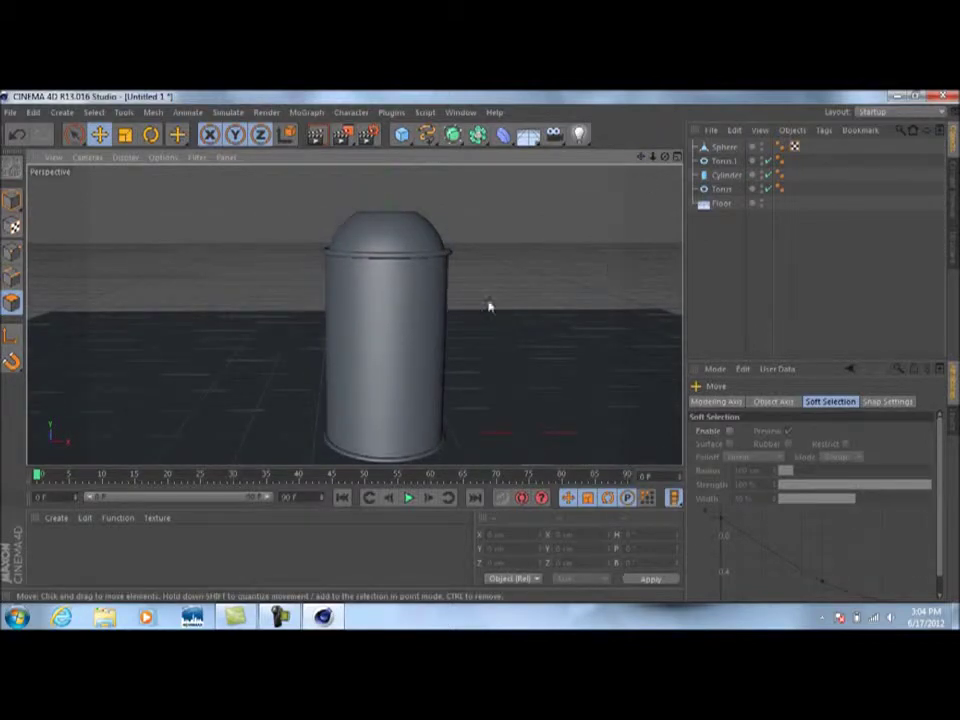
# Add a second cylinder, raise it to the dome's top and scale it down to roughly a tenth of its size.
pyautogui.click(403, 136)
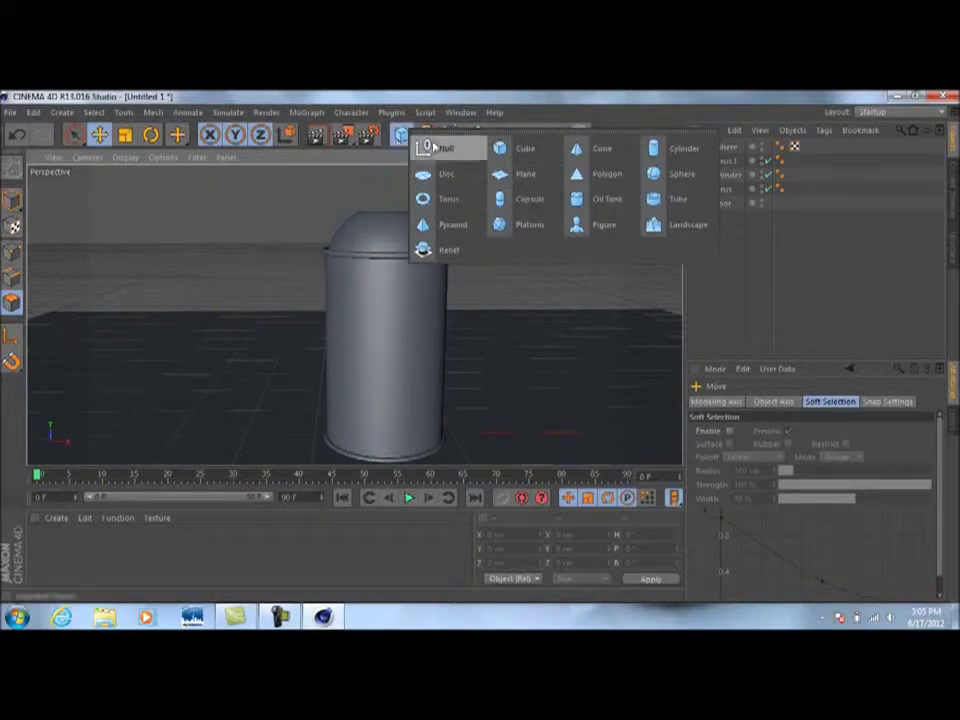
pyautogui.click(668, 149)
pyautogui.moveTo(388, 365); pyautogui.dragTo(390, 207)
pyautogui.press('t')
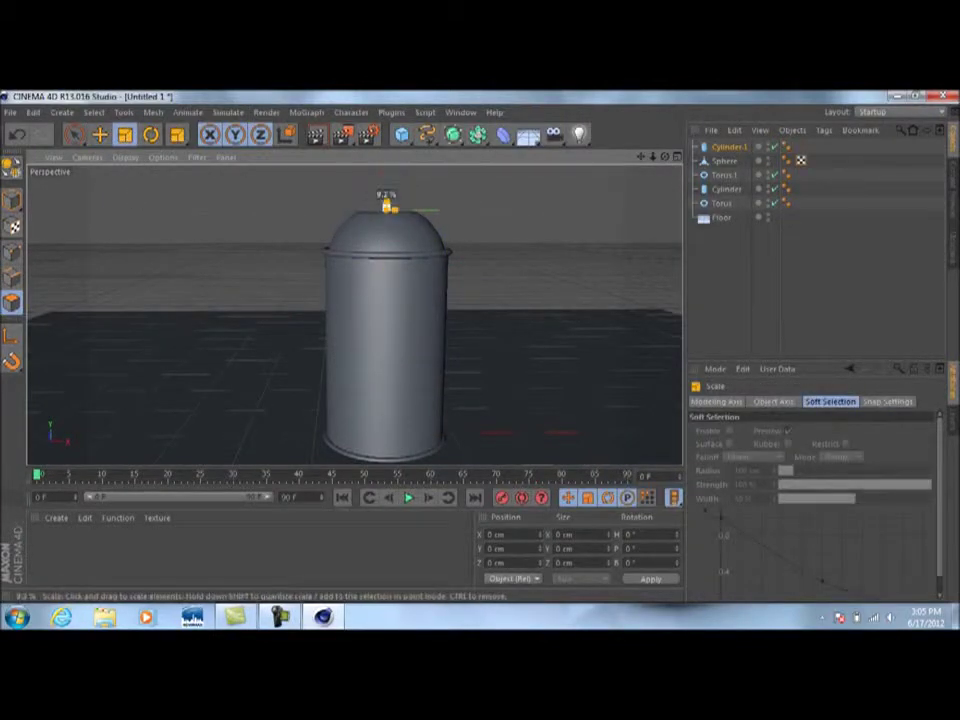
# Shrink the small cylinder to about 3.4 cm in radius and 13.4 cm tall and seat it upright in the dome's recess.
pyautogui.scroll(10, 381, 182)
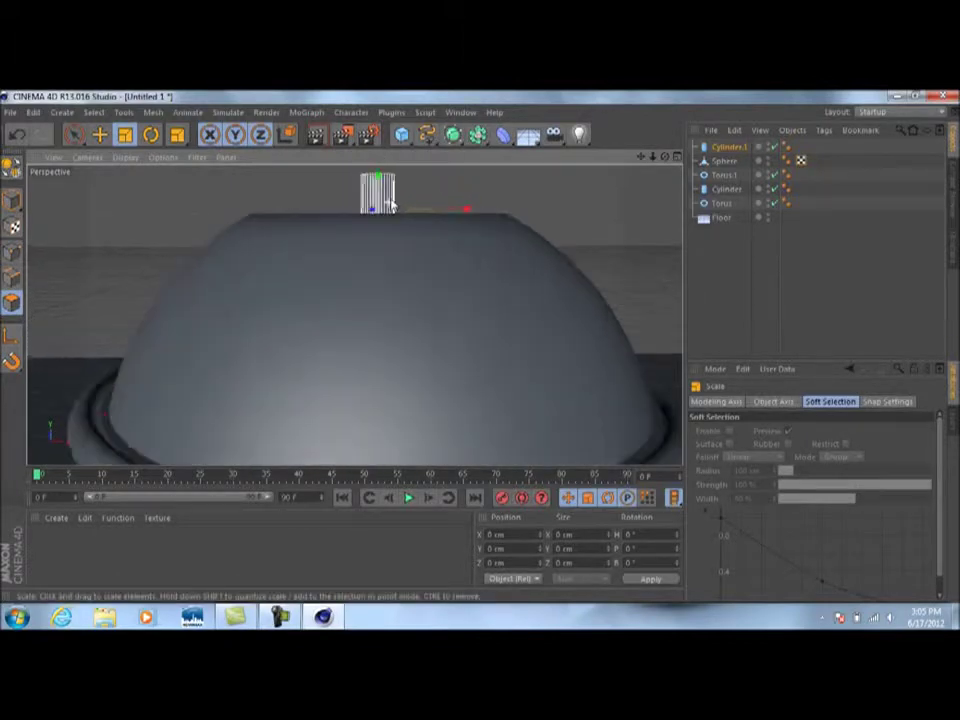
pyautogui.scroll(3, 390, 205)
pyautogui.moveTo(665, 157)
pyautogui.mouseDown()
pyautogui.moveTo(620, 190)
pyautogui.moveTo(660, 160)
pyautogui.mouseUp()
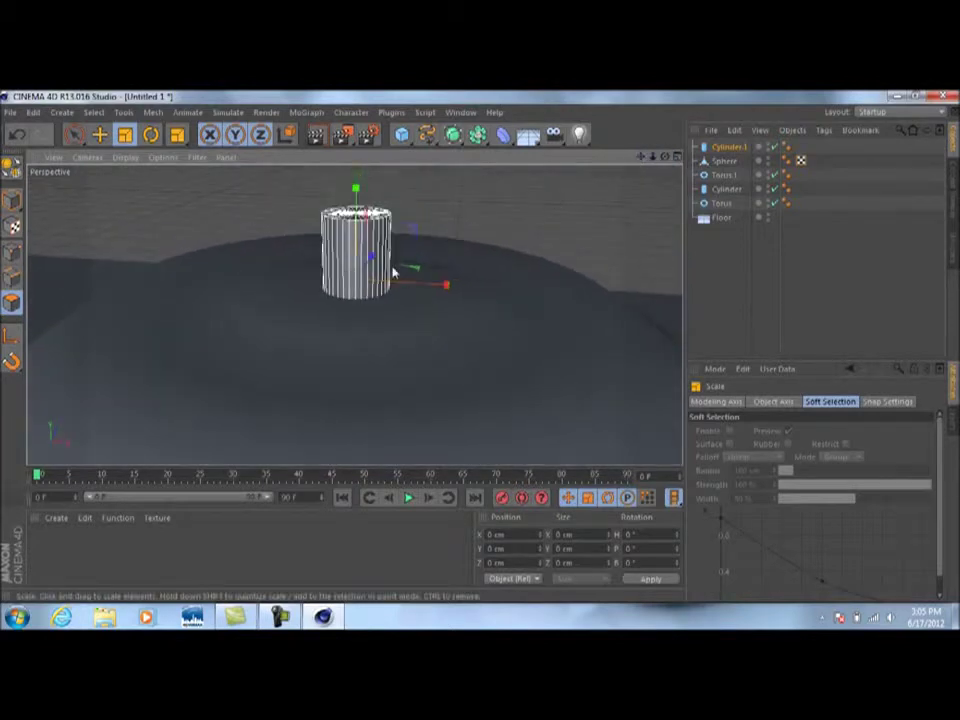
pyautogui.click(98, 137)
pyautogui.moveTo(345, 292); pyautogui.dragTo(365, 262)
pyautogui.moveTo(357, 176); pyautogui.dragTo(357, 172)
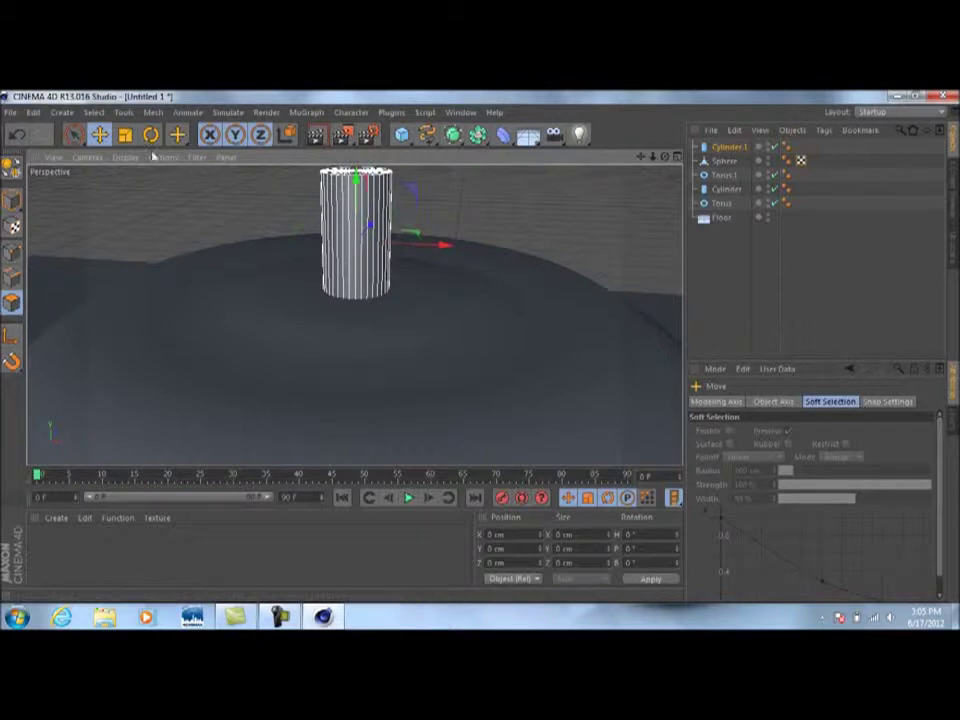
pyautogui.click(124, 135)
pyautogui.moveTo(300, 230); pyautogui.dragTo(241, 290)
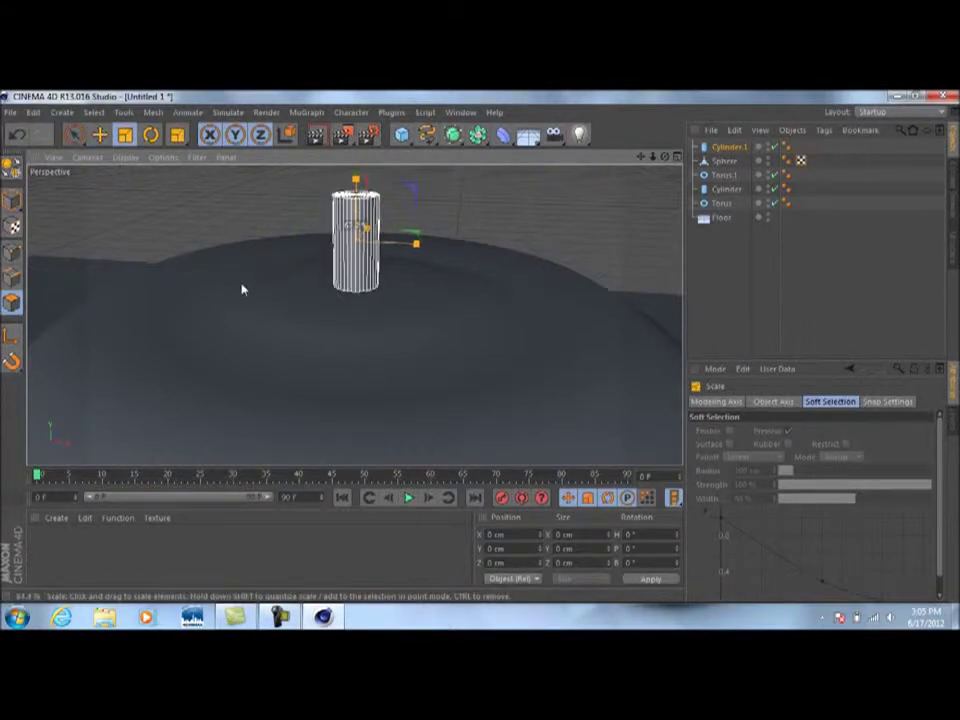
pyautogui.click(99, 137)
pyautogui.moveTo(357, 179); pyautogui.dragTo(358, 184)
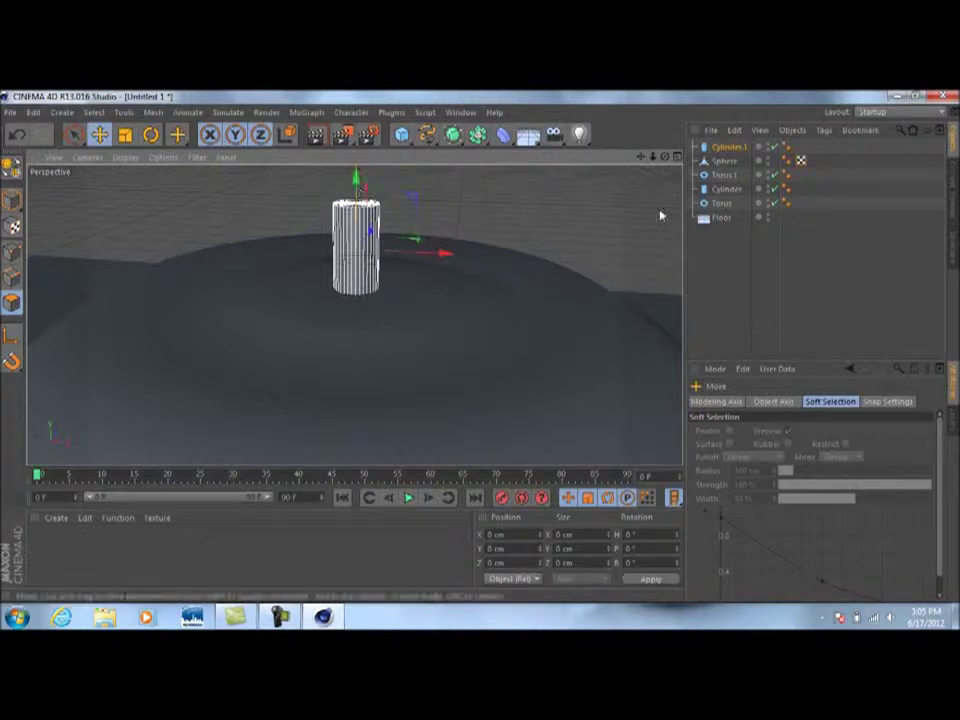
pyautogui.click(716, 259)
pyautogui.moveTo(665, 157); pyautogui.dragTo(636, 156)
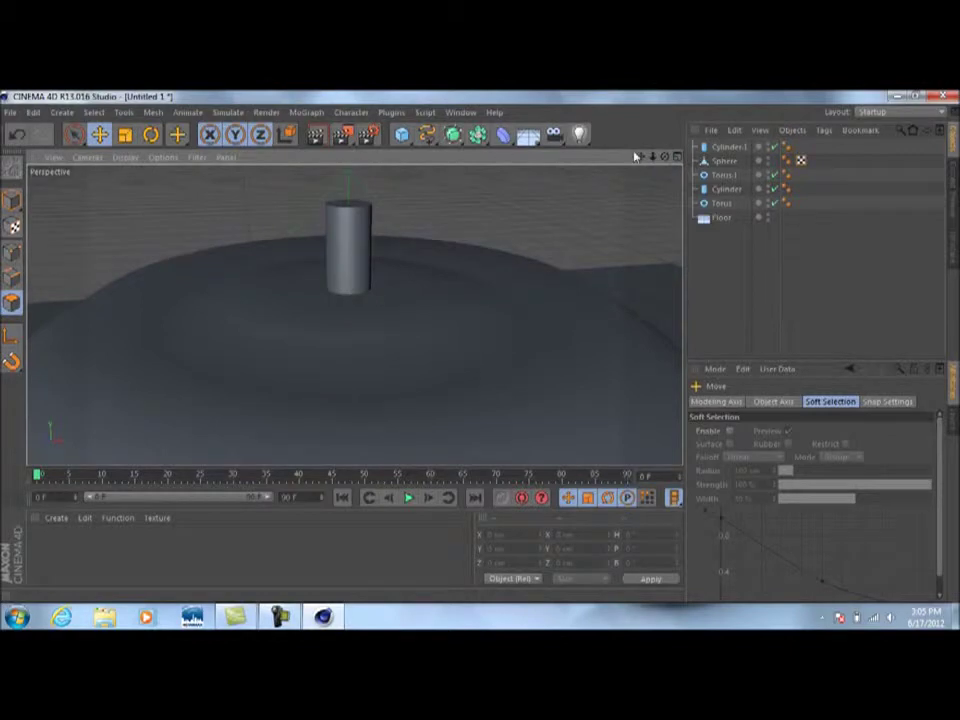
pyautogui.click(405, 136)
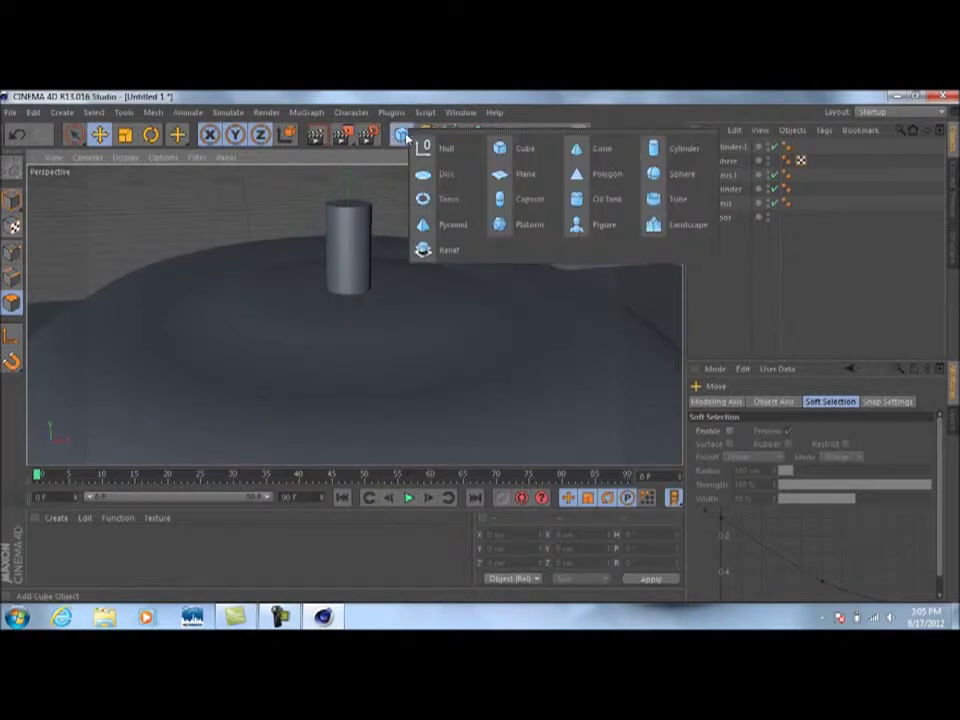
pyautogui.click(672, 158)
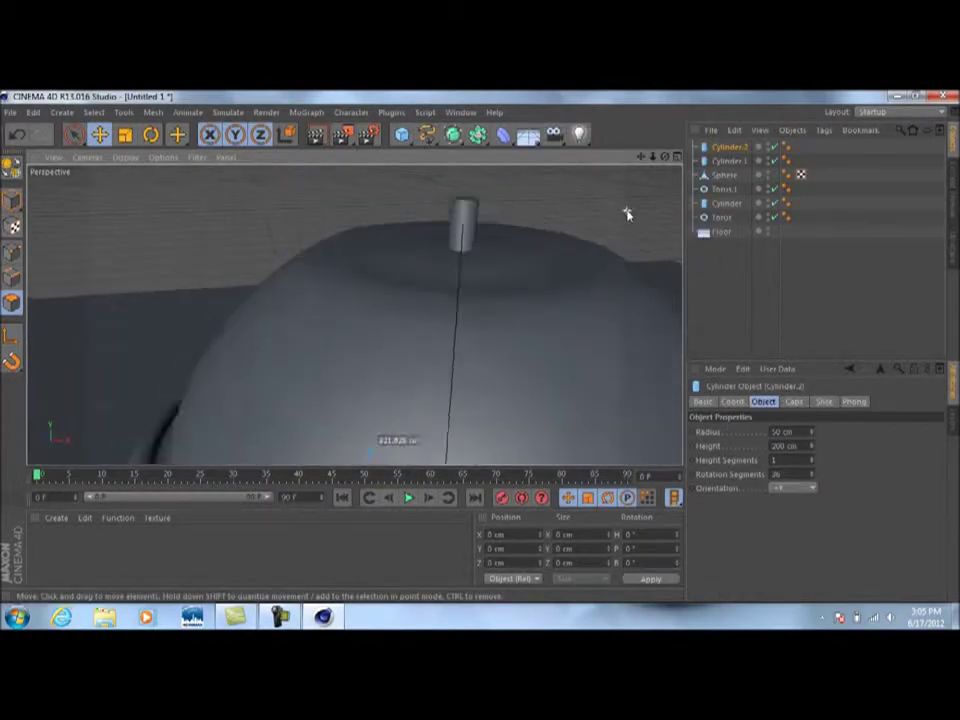
pyautogui.press('Delete')
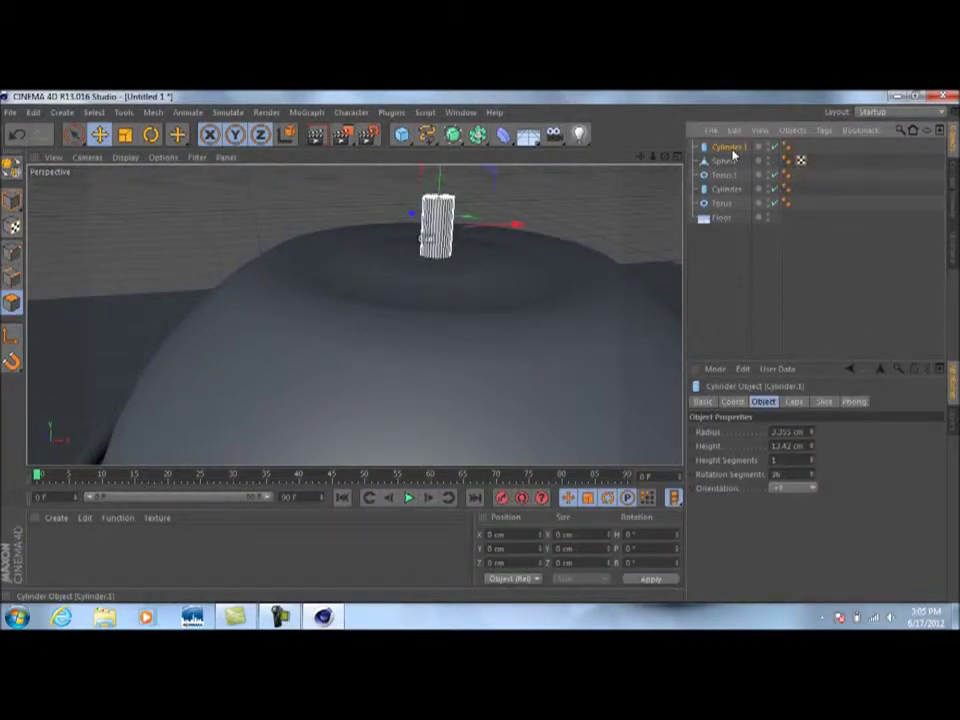
# Duplicate the small nozzle cylinder and raise the copy directly above it, to a height of about 332 cm.
pyautogui.hotkey('ctrl', 'z')
pyautogui.moveTo(641, 157); pyautogui.dragTo(626, 203)
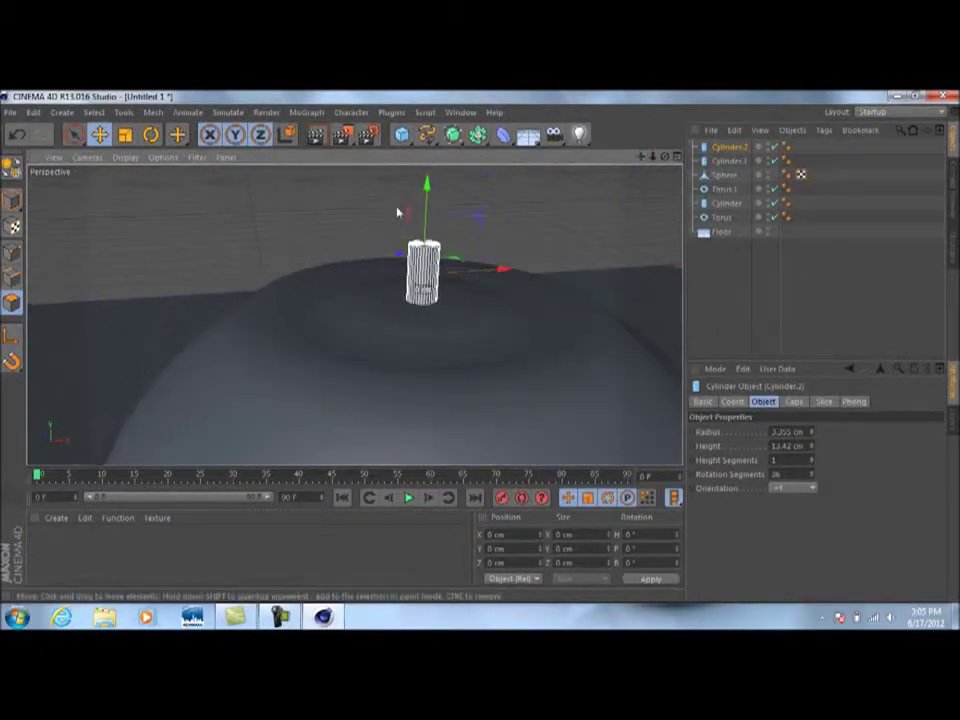
pyautogui.moveTo(429, 186); pyautogui.dragTo(429, 144)
pyautogui.moveTo(437, 255); pyautogui.dragTo(437, 242)
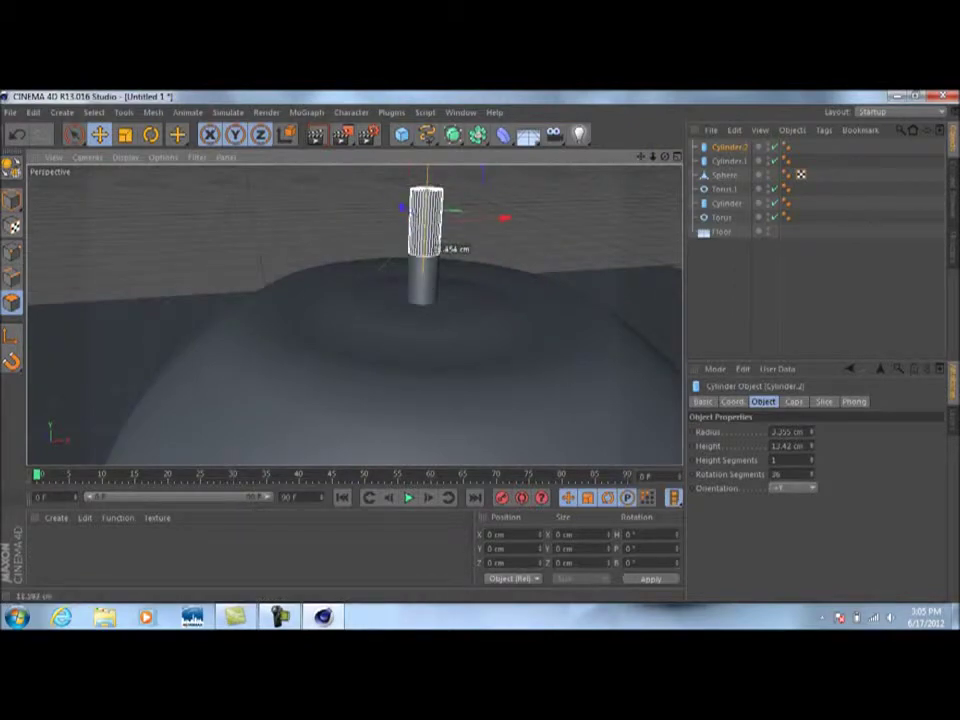
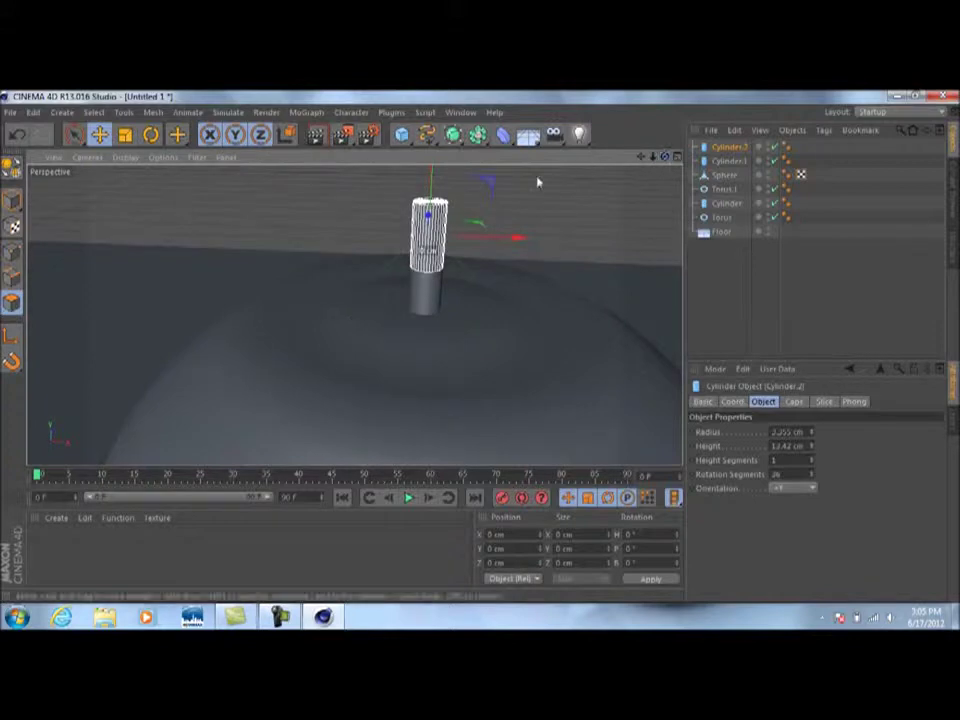
# Scale the upper cylinder up uniformly as a model to about 10.6 cm wide and 21.3 cm tall.
pyautogui.click(14, 203)
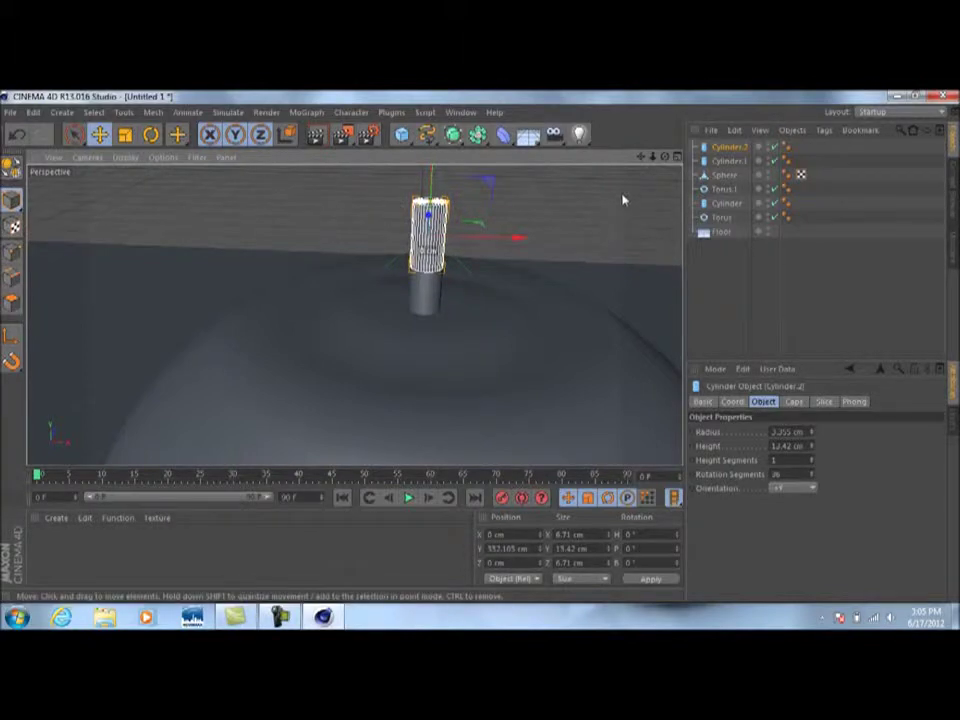
pyautogui.moveTo(640, 160); pyautogui.dragTo(633, 164)
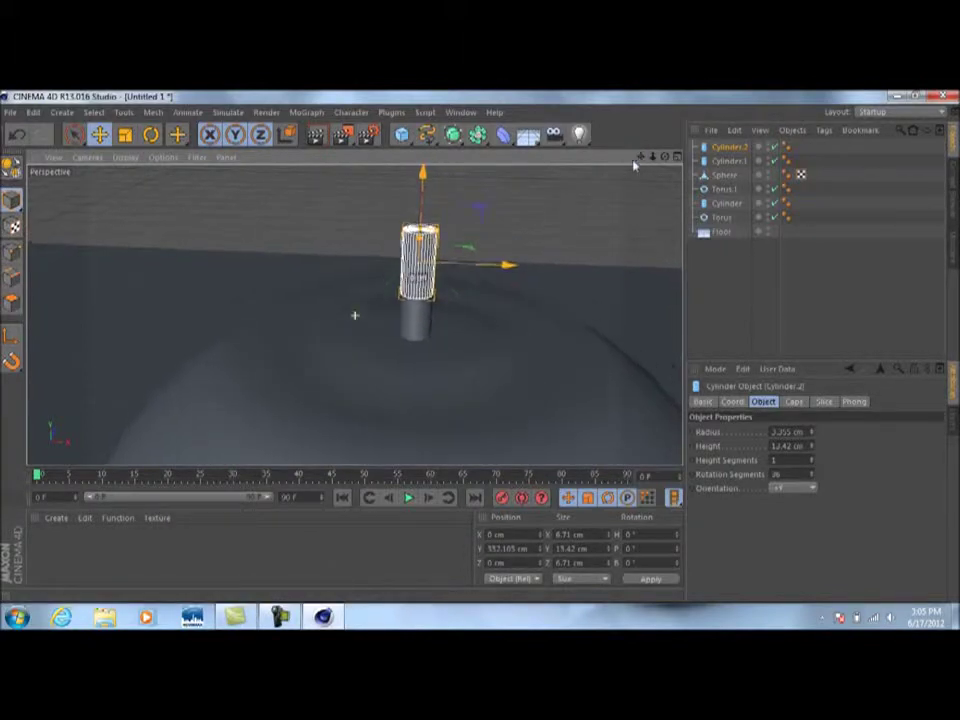
pyautogui.click(125, 136)
pyautogui.moveTo(520, 230); pyautogui.dragTo(625, 152)
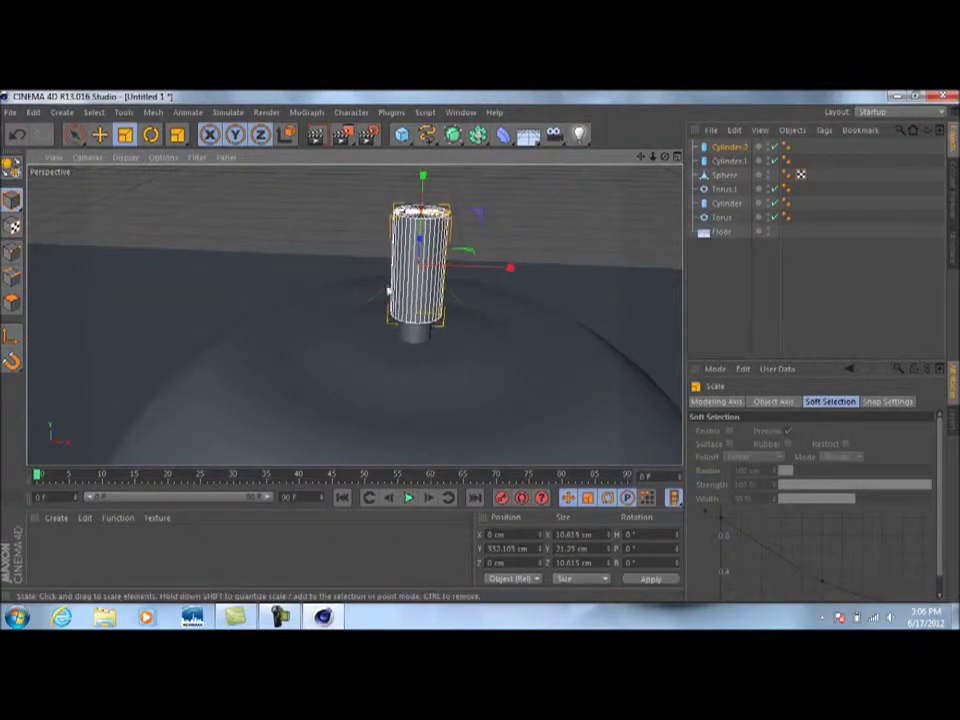
# Widen the upper cylinder to about 17 cm across and raise it to a height of about 336 cm above the stem.
pyautogui.click(99, 134)
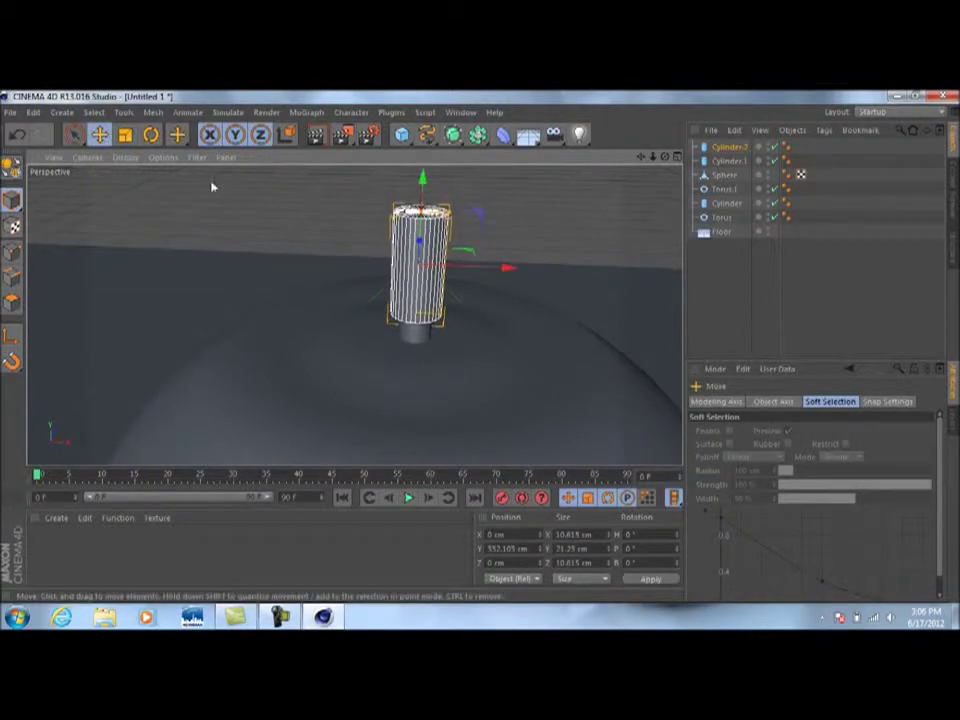
pyautogui.click(13, 205)
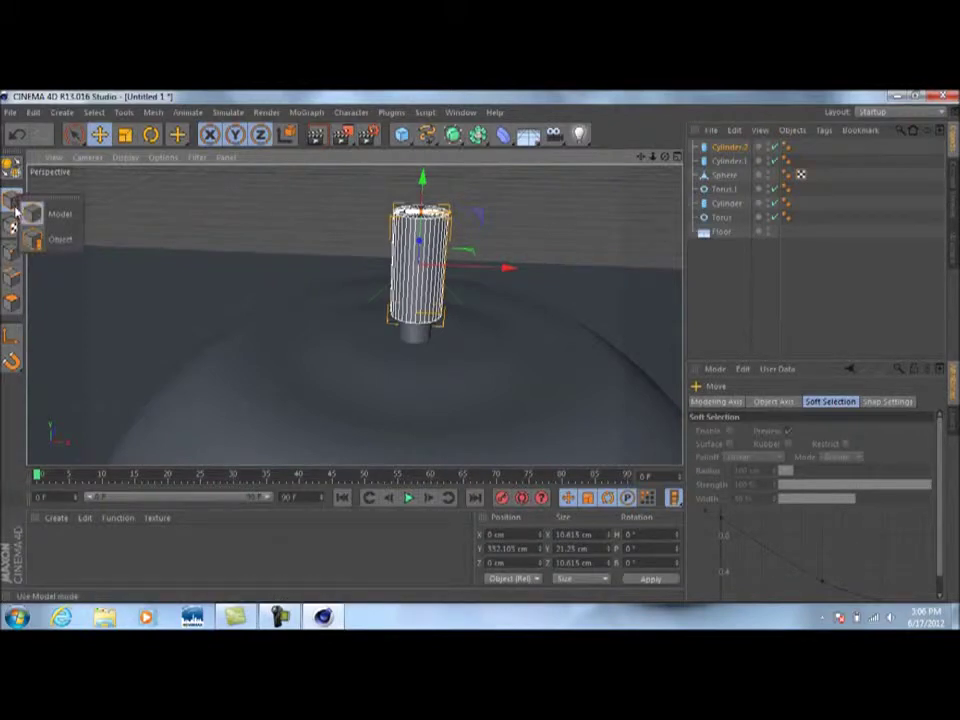
pyautogui.click(38, 213)
pyautogui.moveTo(506, 269); pyautogui.dragTo(508, 270)
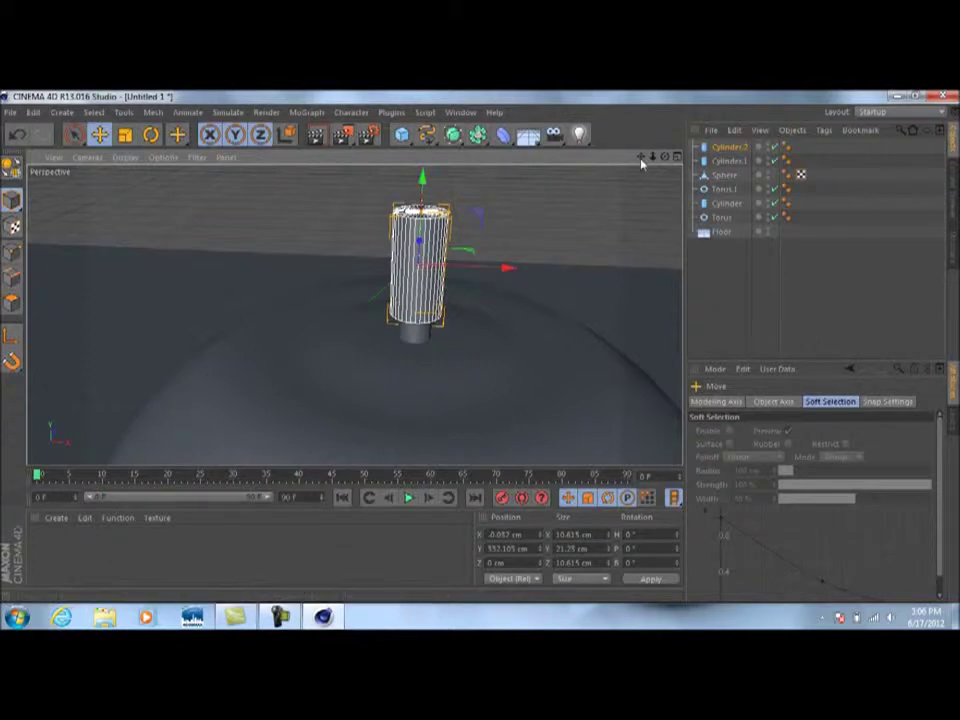
pyautogui.moveTo(665, 158); pyautogui.dragTo(356, 319)
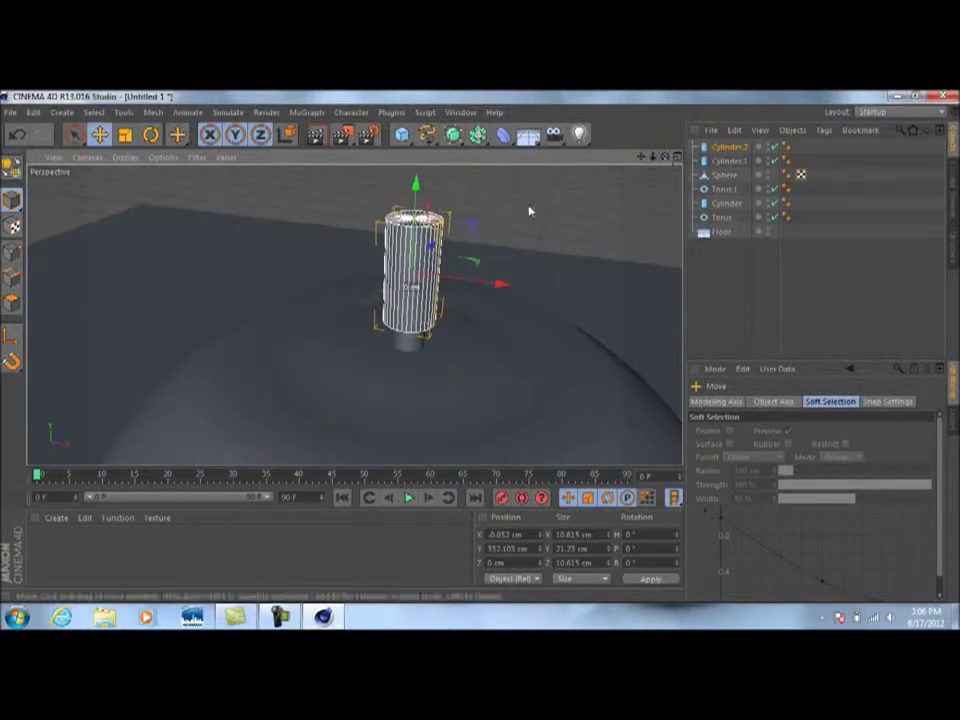
pyautogui.moveTo(445, 222); pyautogui.dragTo(463, 231)
pyautogui.moveTo(665, 157); pyautogui.dragTo(355, 315)
pyautogui.moveTo(417, 177)
pyautogui.mouseDown()
pyautogui.moveTo(418, 152)
pyautogui.moveTo(417, 179)
pyautogui.mouseUp()
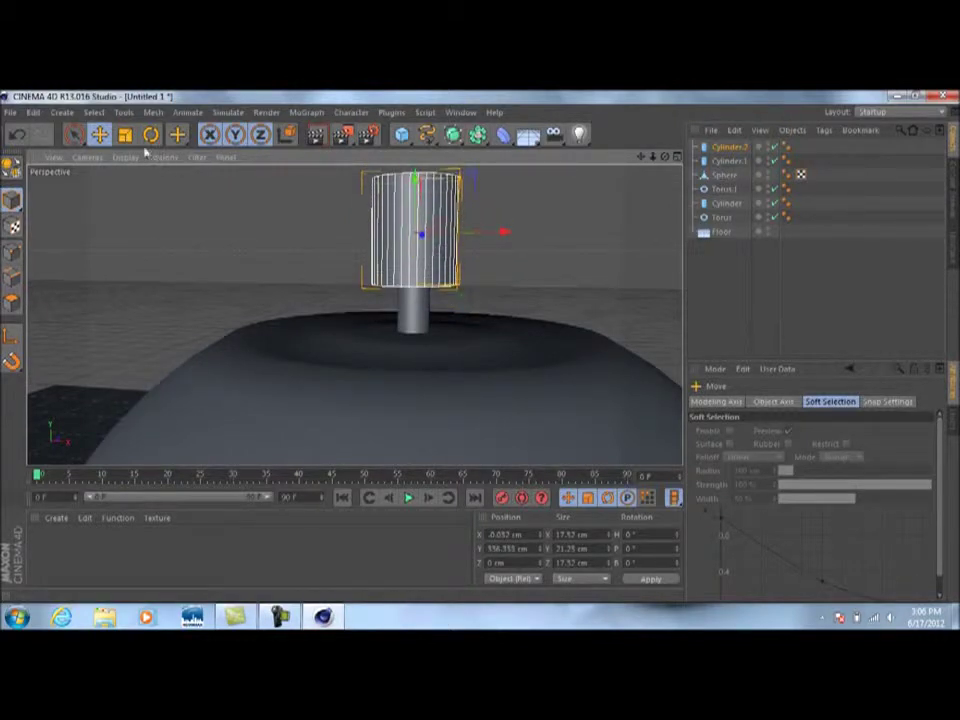
# Rescale the nozzle cap uniformly to about 19 cm wide and 20 cm tall.
pyautogui.press('t')
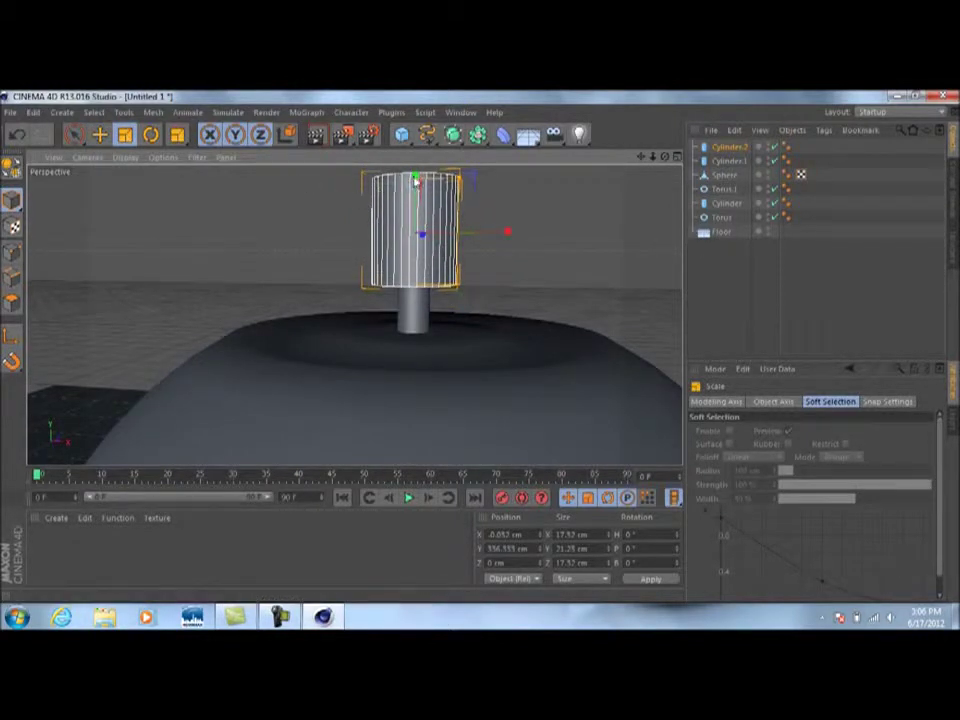
pyautogui.moveTo(416, 180); pyautogui.dragTo(416, 192)
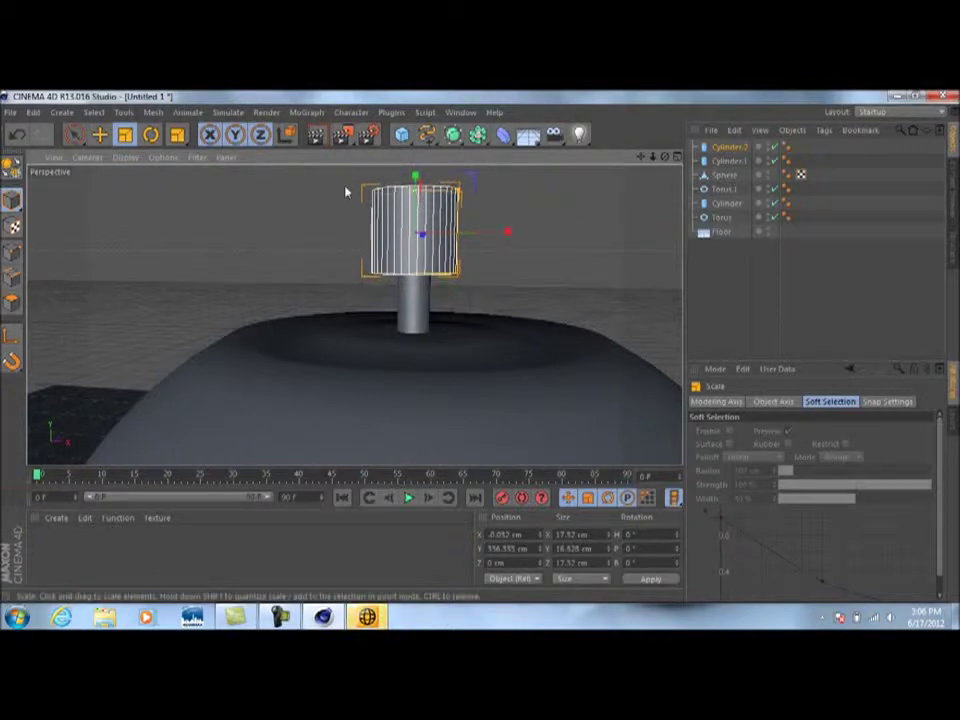
pyautogui.moveTo(416, 177); pyautogui.dragTo(418, 188)
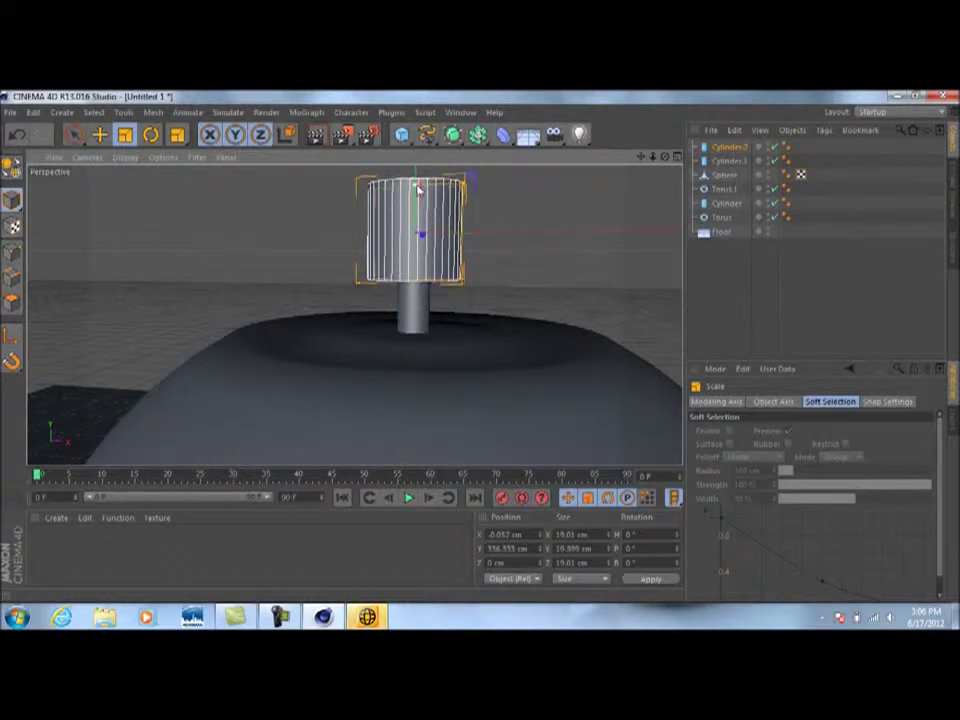
# Deselect the nozzle cap and examine the whole spray can from several angles.
pyautogui.click(703, 274)
pyautogui.scroll(-10, 640, 222)
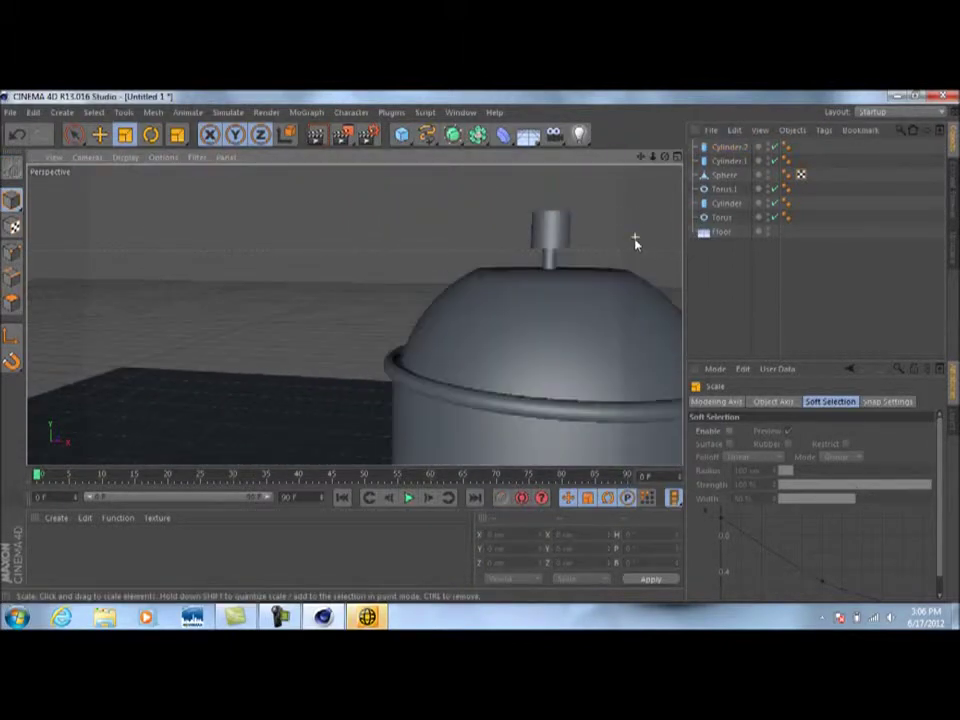
pyautogui.moveTo(636, 240)
pyautogui.keyDown('alt'); pyautogui.mouseDown()
pyautogui.moveTo(636, 231)
pyautogui.moveTo(577, 282)
pyautogui.mouseUp(); pyautogui.keyUp('alt')
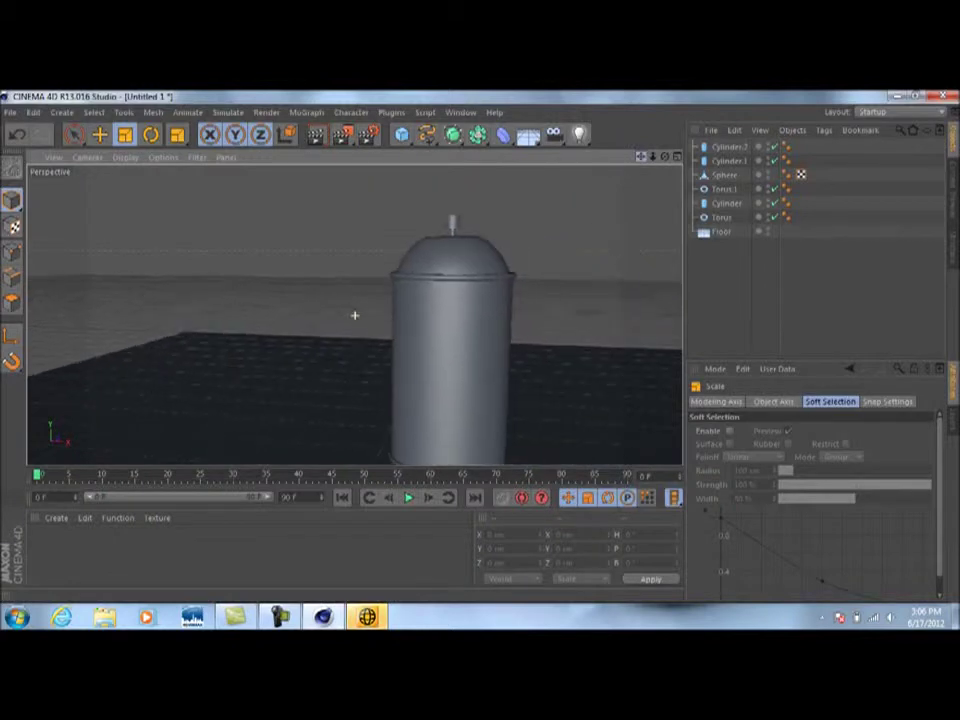
pyautogui.moveTo(665, 157); pyautogui.dragTo(354, 315)
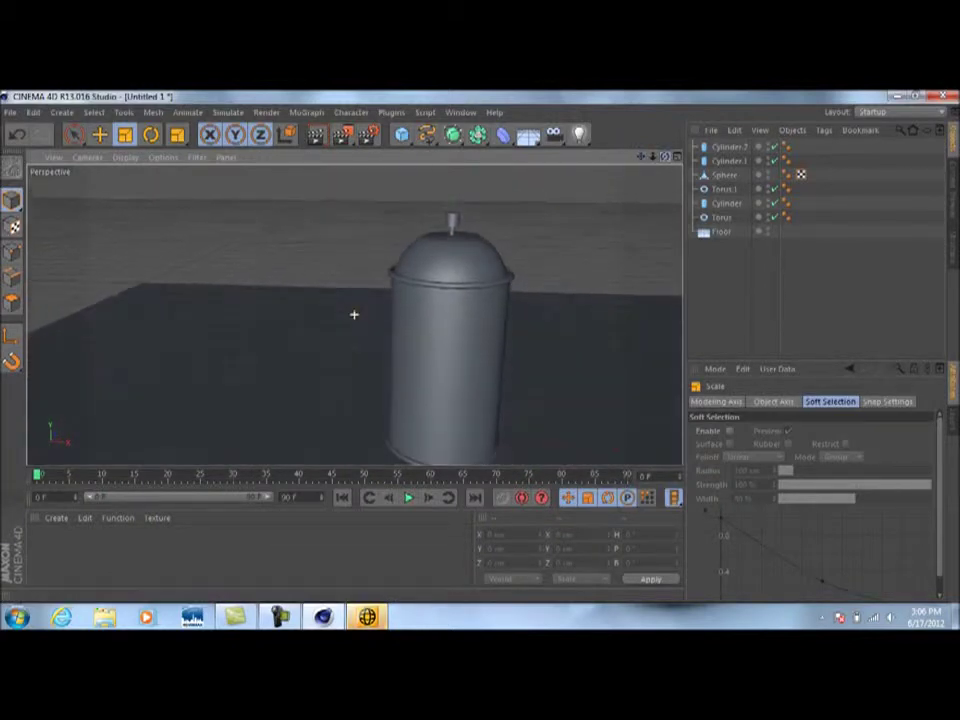
pyautogui.moveTo(642, 157); pyautogui.dragTo(354, 315)
pyautogui.moveTo(641, 157); pyautogui.dragTo(638, 181)
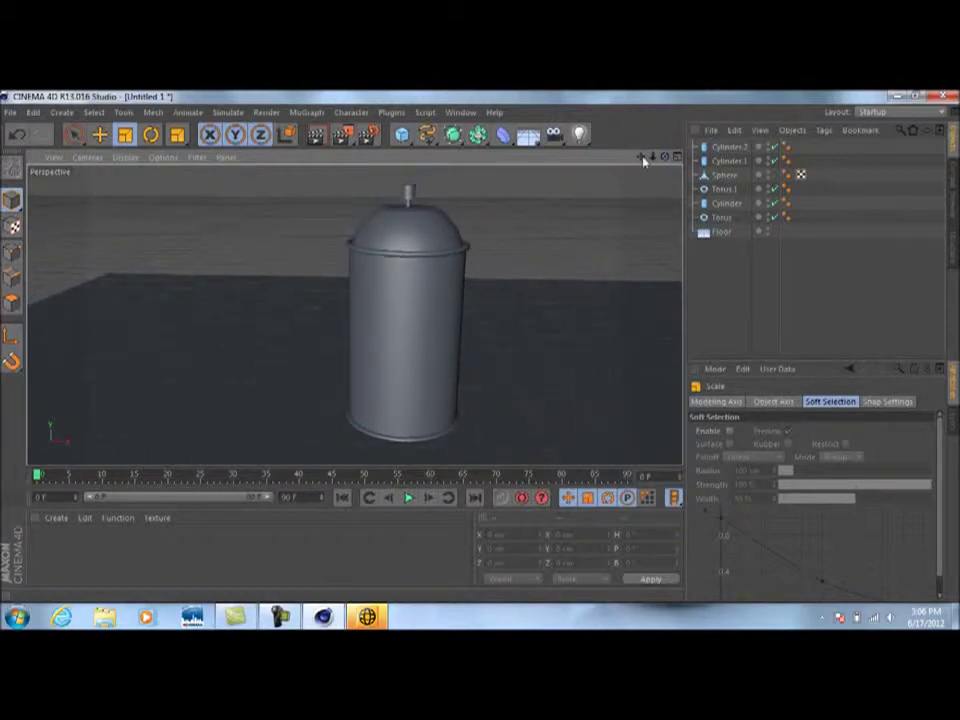
pyautogui.moveTo(665, 157); pyautogui.dragTo(354, 315)
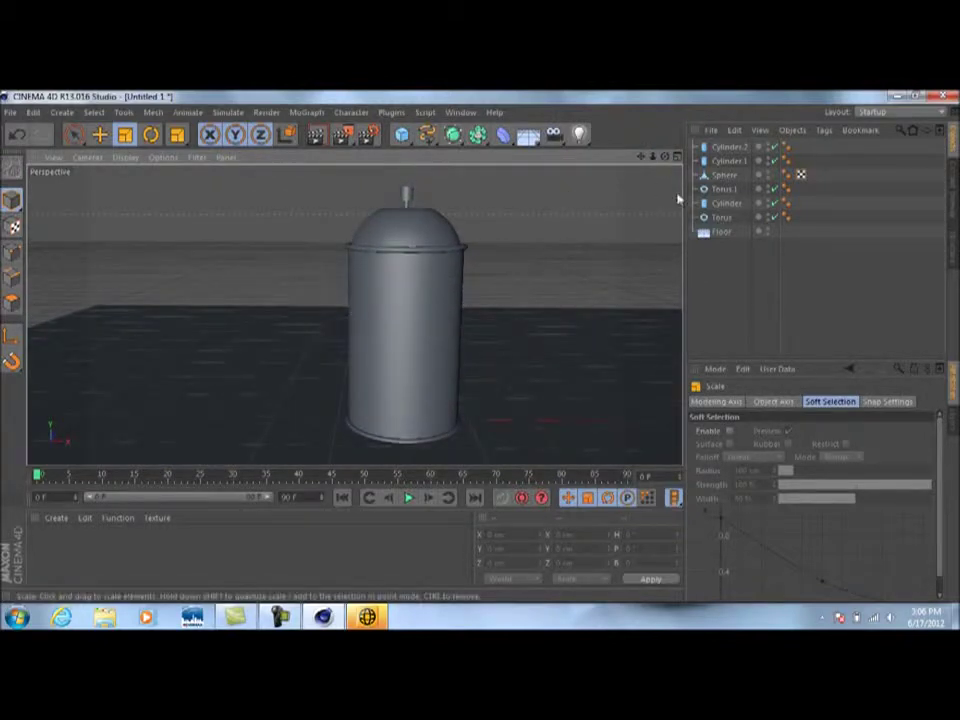
pyautogui.moveTo(665, 157)
pyautogui.mouseDown()
pyautogui.moveTo(355, 315)
pyautogui.moveTo(662, 162)
pyautogui.mouseUp()
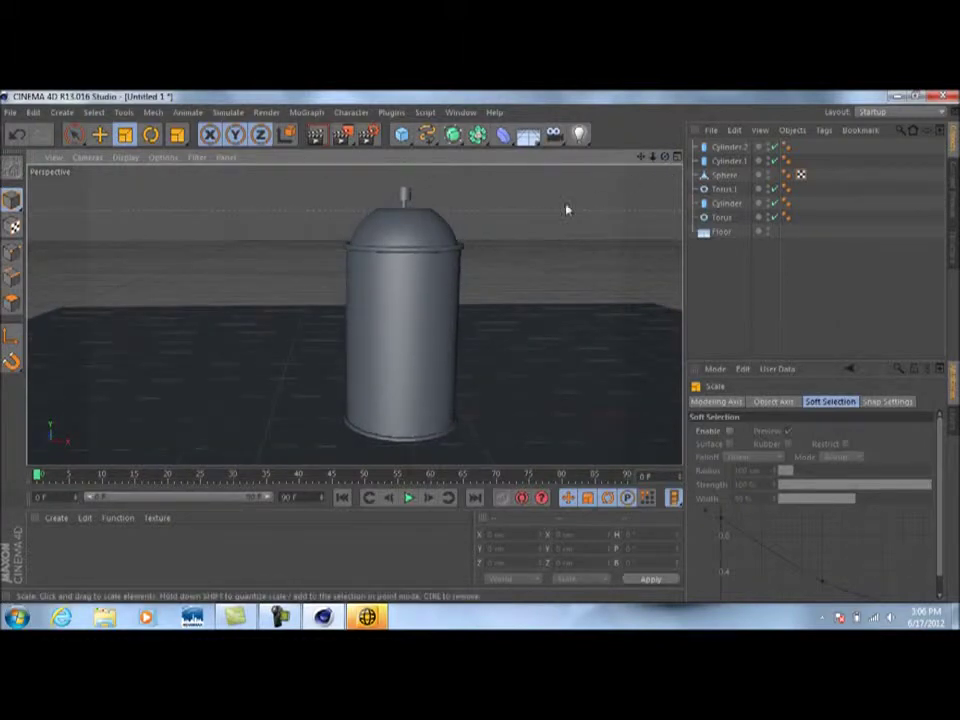
# Render a preview of the spray can in the perspective view, then return to the editor display.
pyautogui.click(317, 137)
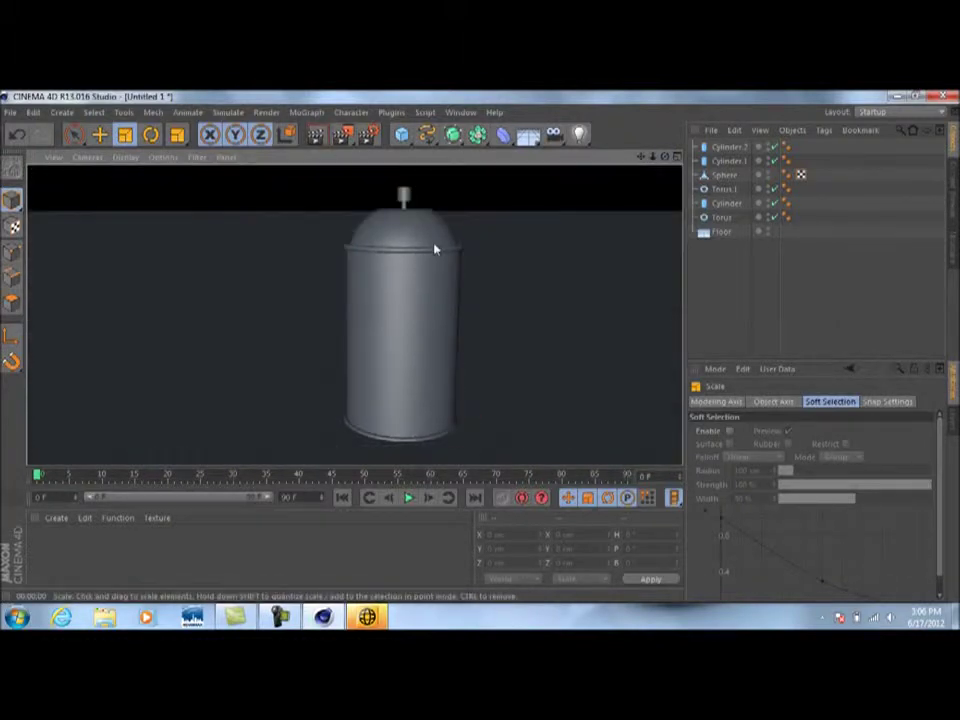
pyautogui.click(699, 287)
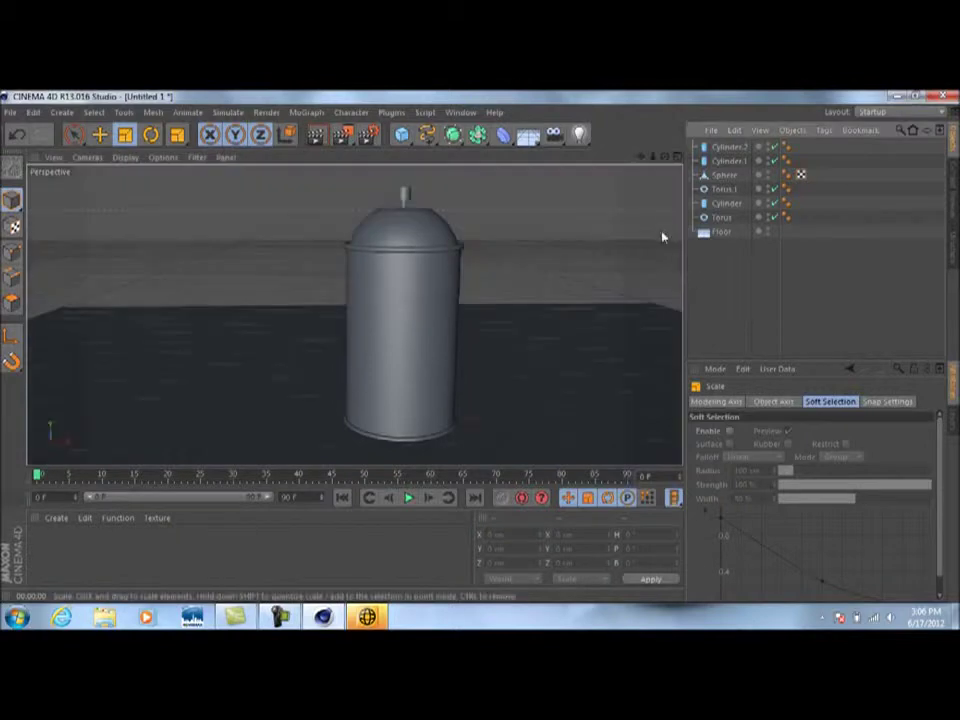
pyautogui.moveTo(665, 158)
pyautogui.mouseDown()
pyautogui.moveTo(354, 315)
pyautogui.moveTo(664, 158)
pyautogui.mouseUp()
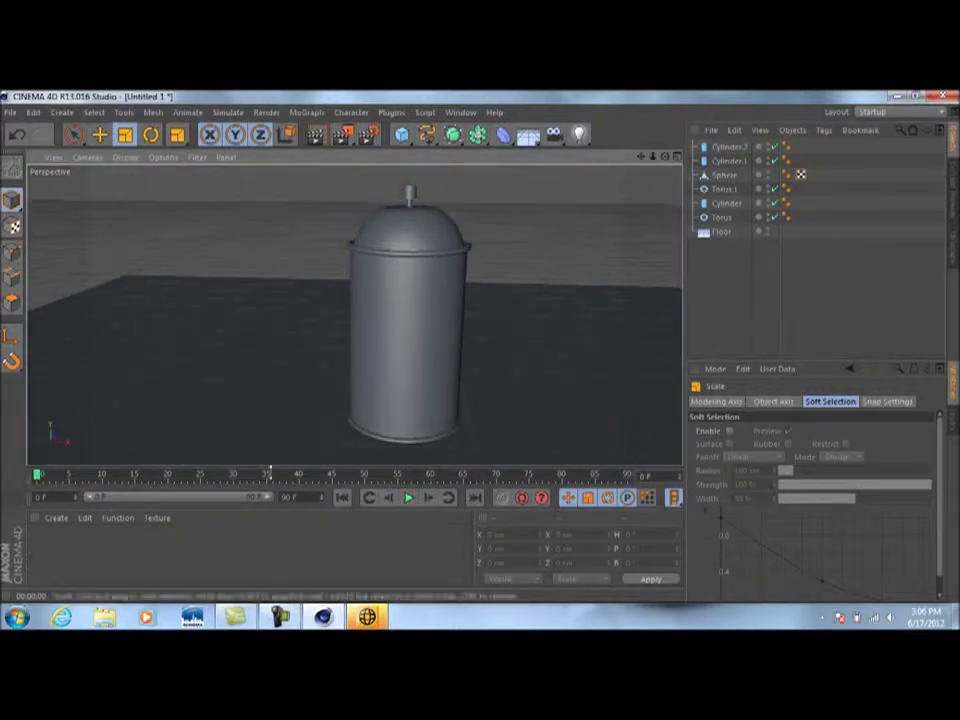
# Create a Nukei shader material and set its Diffuse A illumination to 75%.
pyautogui.click(57, 518)
pyautogui.moveTo(130, 417)
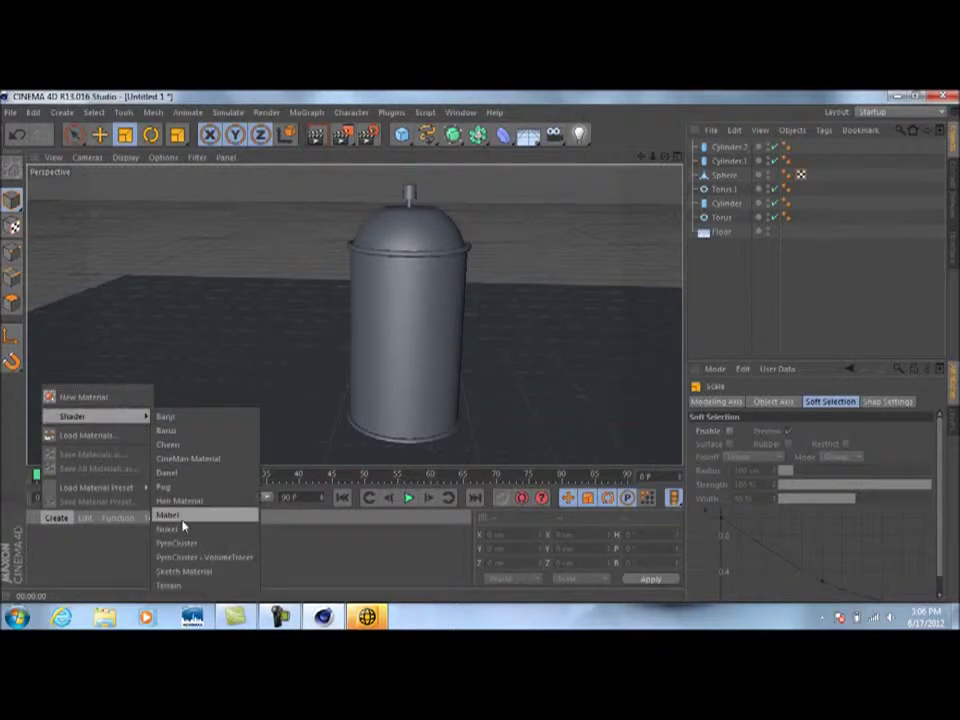
pyautogui.click(170, 527)
pyautogui.doubleClick(42, 545)
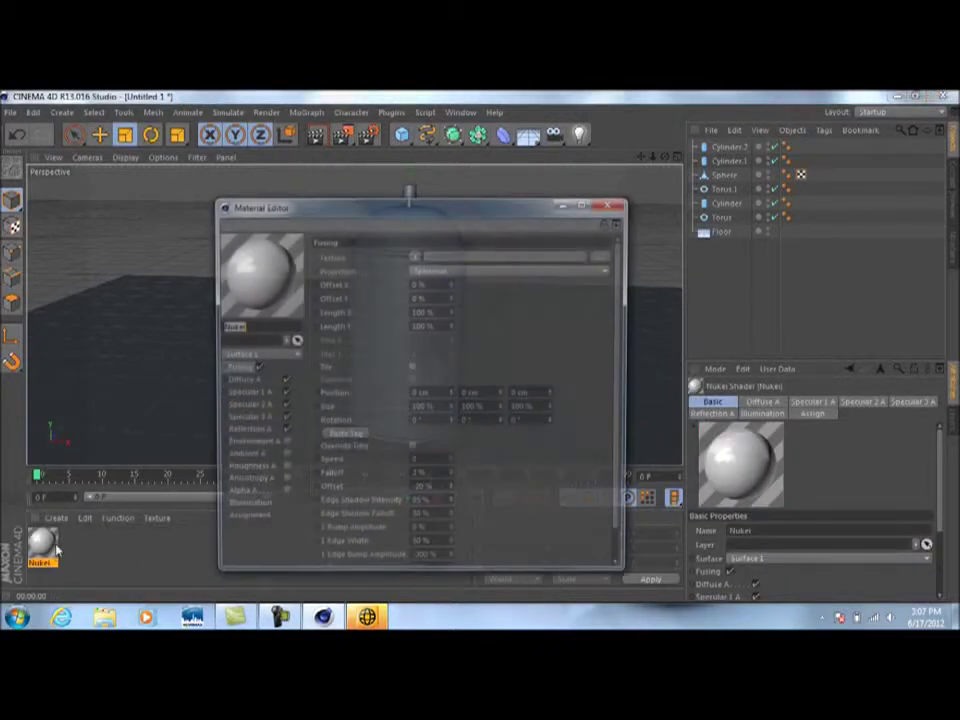
pyautogui.click(245, 381)
pyautogui.doubleClick(388, 296)
pyautogui.write('75')
pyautogui.press('Return')
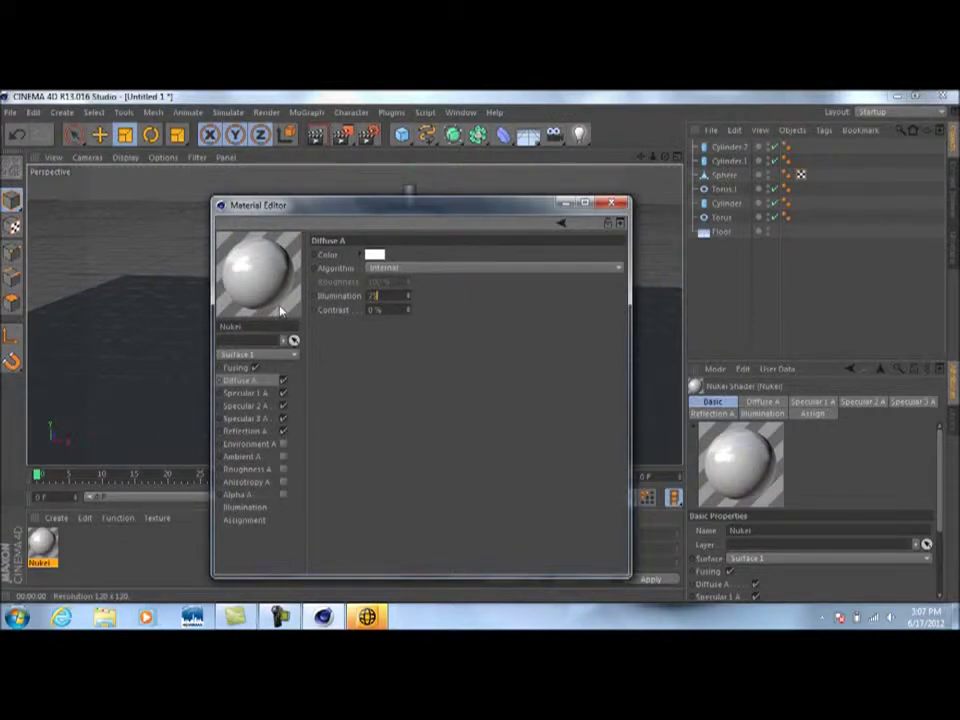
pyautogui.click(613, 203)
# Apply the Nukei material to the floor.
pyautogui.moveTo(42, 545); pyautogui.dragTo(155, 404)
pyautogui.moveTo(665, 157); pyautogui.dragTo(630, 185)
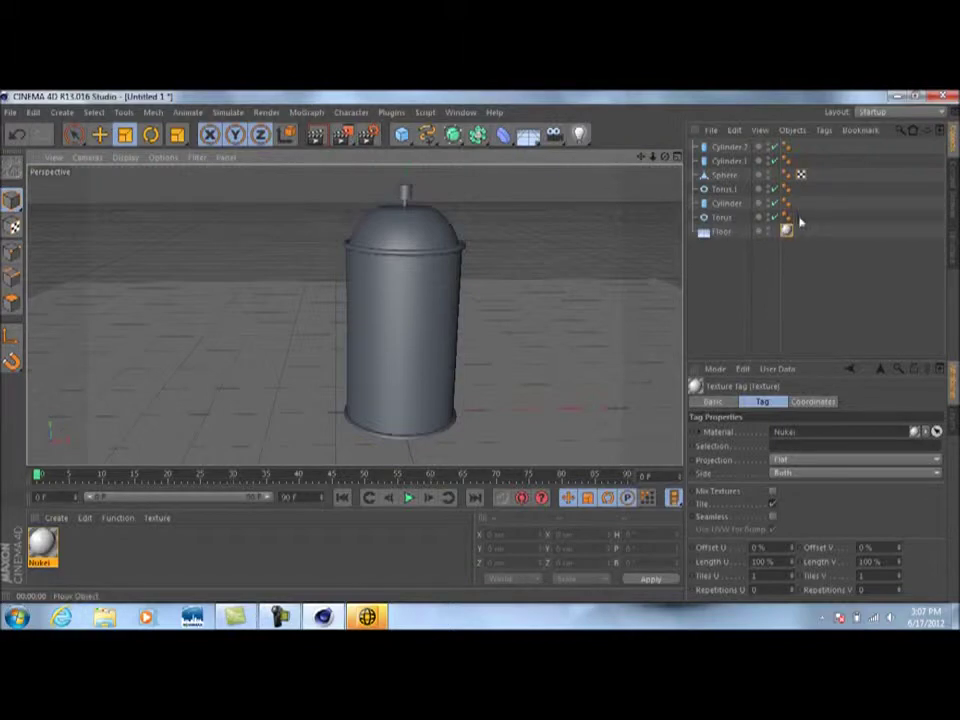
pyautogui.moveTo(642, 159); pyautogui.dragTo(632, 159)
# Group all the cylinders, toruses and the sphere of the can under one null object.
pyautogui.moveTo(815, 214); pyautogui.dragTo(722, 152)
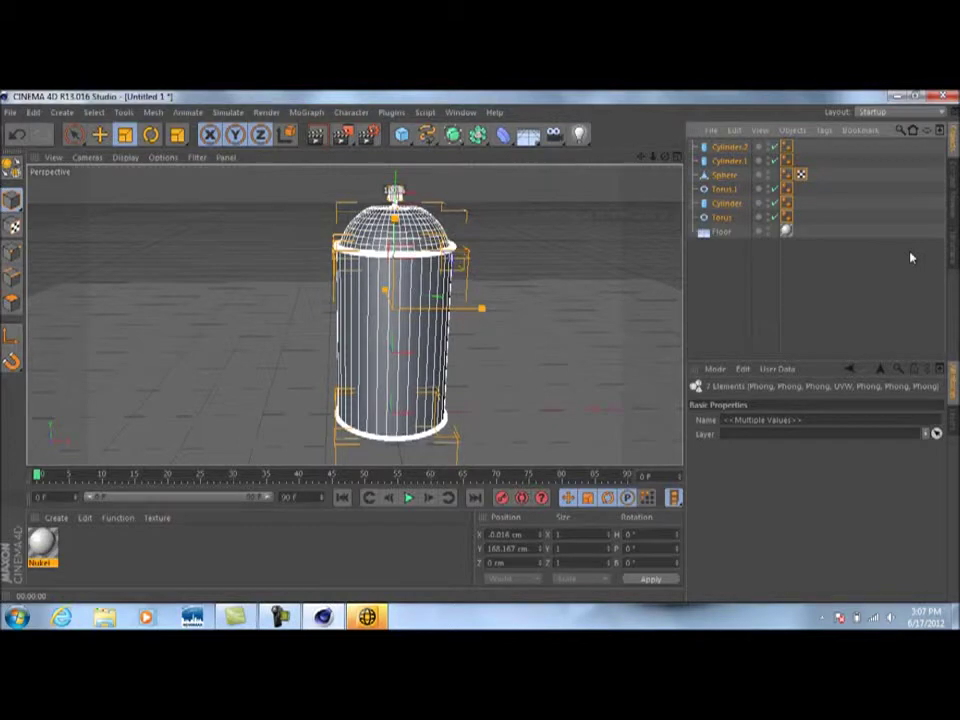
pyautogui.hotkey('alt', 'g')
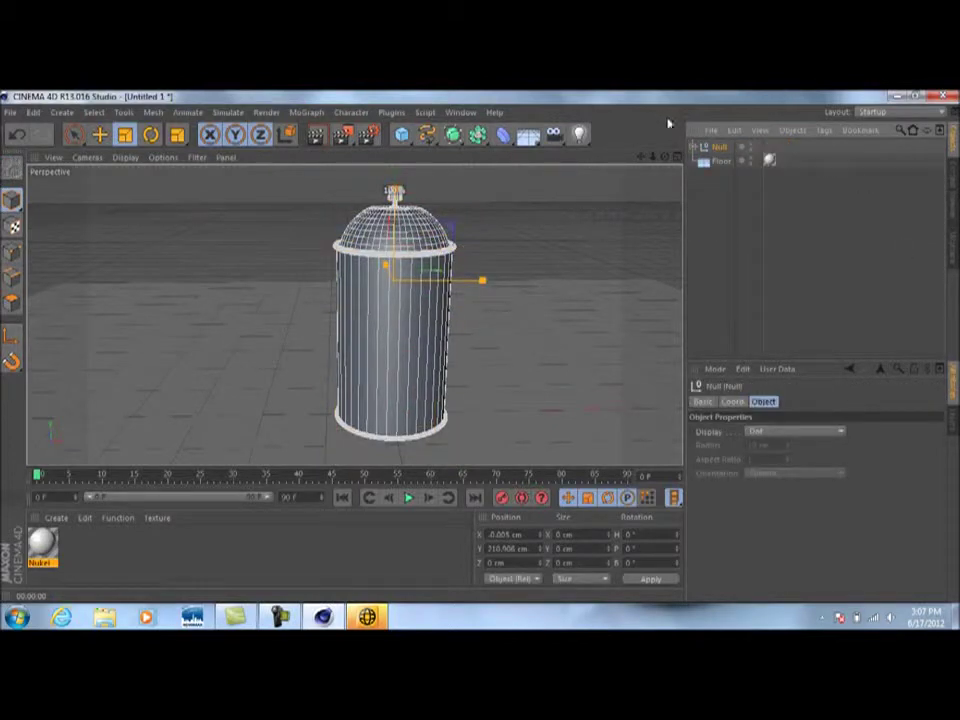
pyautogui.click(697, 148)
pyautogui.click(697, 149)
# Rename the null group as Spray Paint and check the parts it contains.
pyautogui.doubleClick(722, 149)
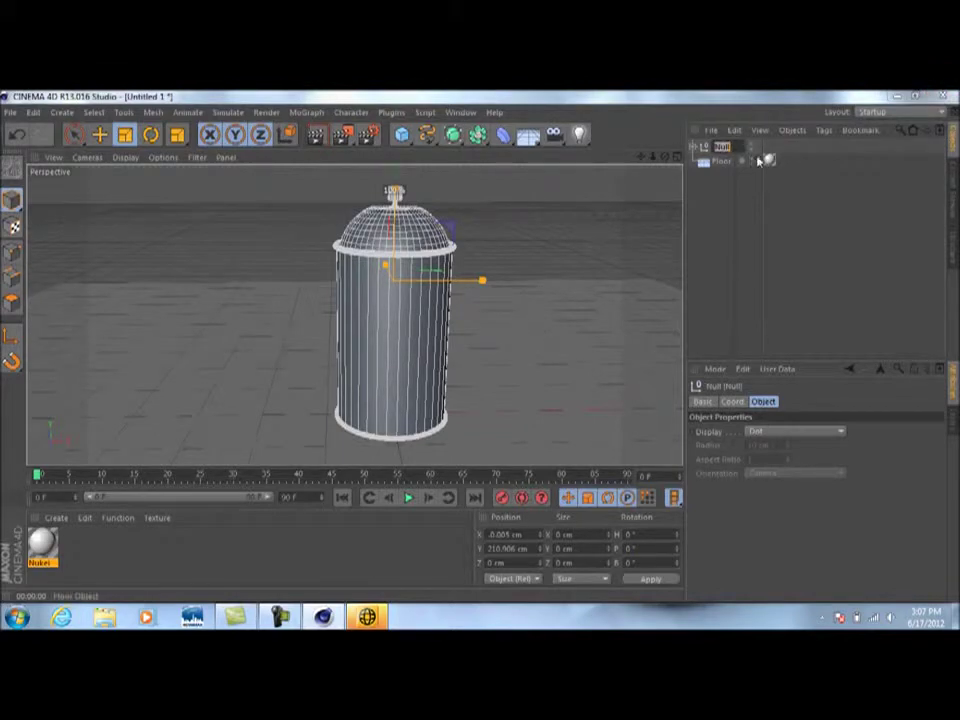
pyautogui.write('Can')
pyautogui.press('BackSpace')
pyautogui.press('BackSpace')
pyautogui.press('BackSpace')
pyautogui.write('ray Pain')
pyautogui.press('Return')
pyautogui.click(694, 147)
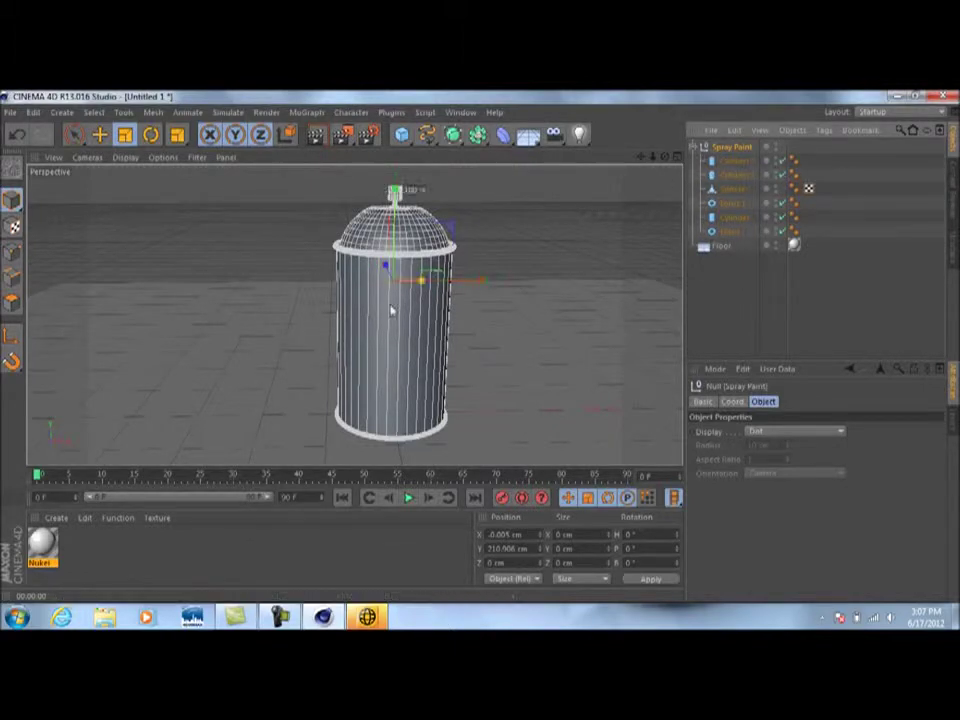
pyautogui.click(694, 147)
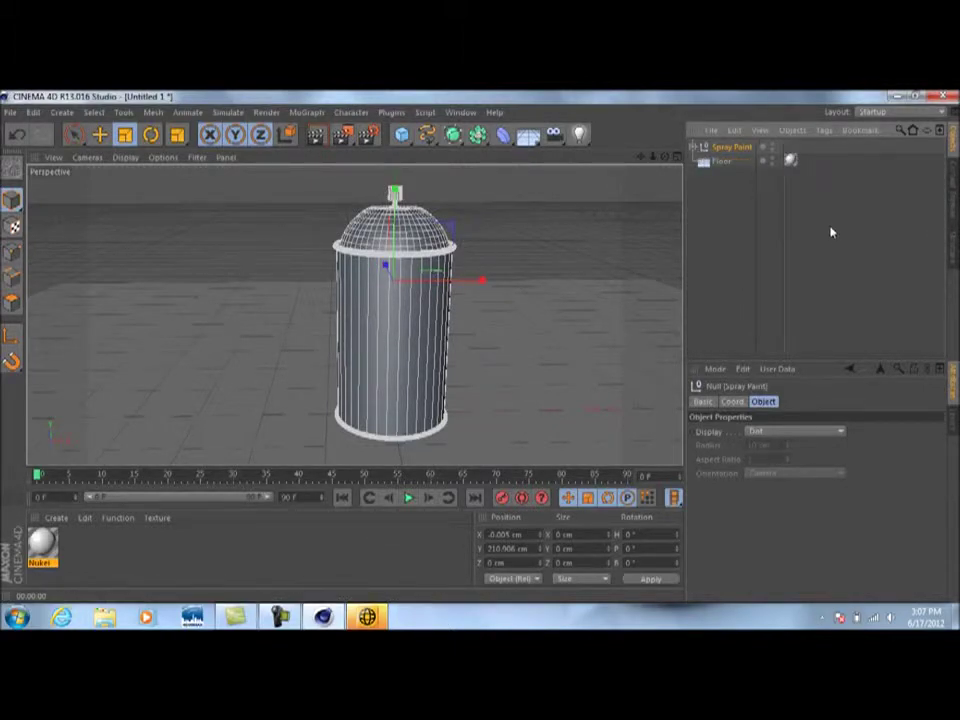
pyautogui.click(791, 231)
# Duplicate the floor and raise the copy to a height of about 189 cm.
pyautogui.moveTo(646, 158); pyautogui.dragTo(636, 161)
pyautogui.click(721, 162)
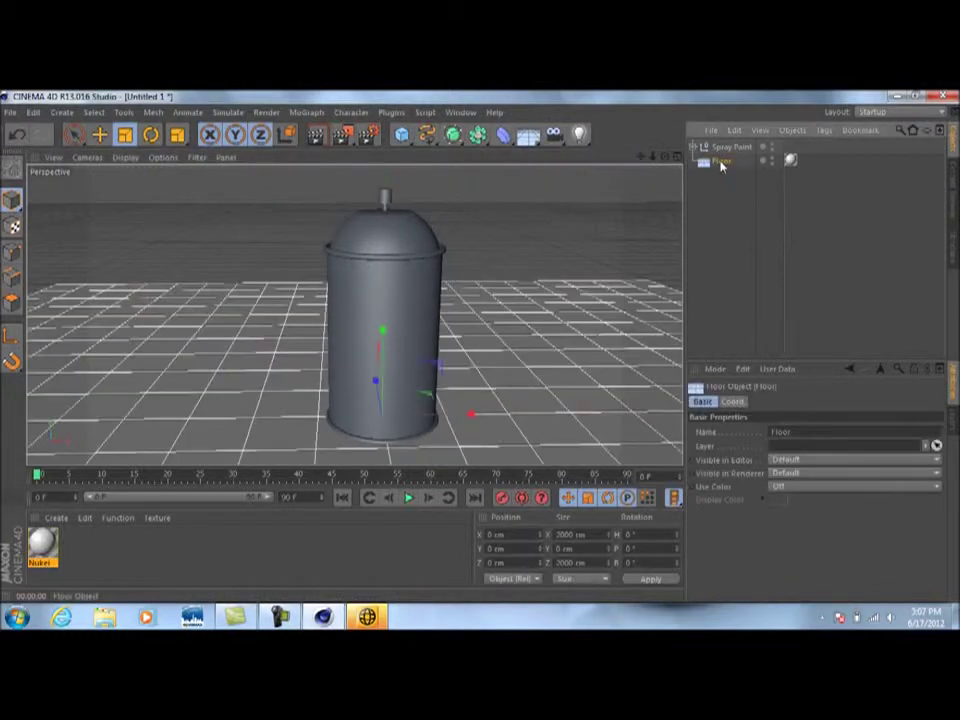
pyautogui.hotkey('ctrl', 'c')
pyautogui.hotkey('ctrl', 'v')
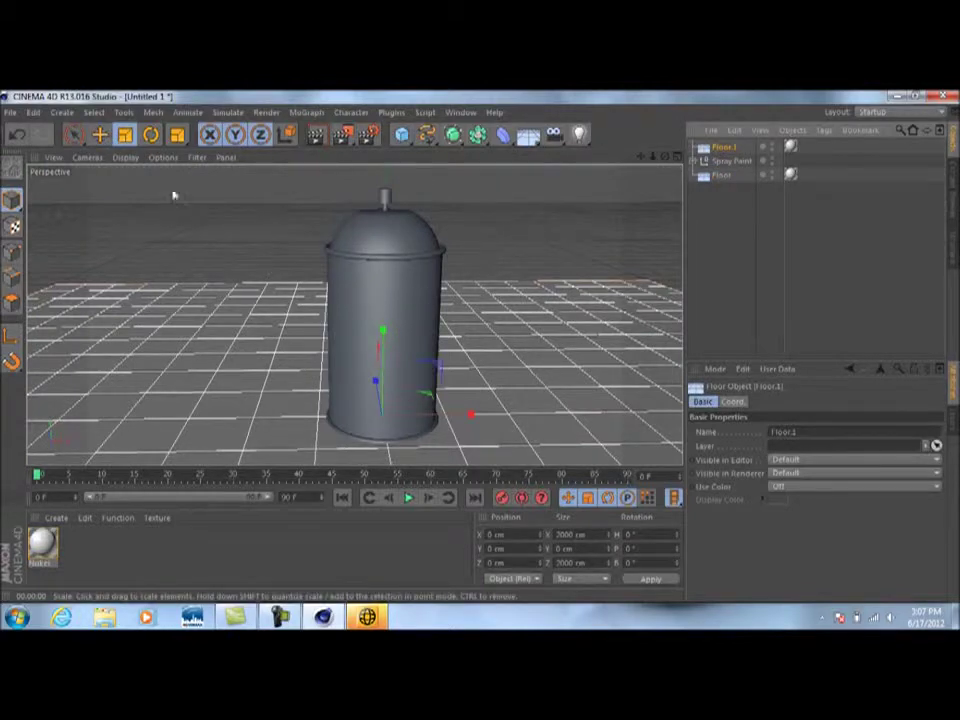
pyautogui.press('e')
pyautogui.moveTo(381, 332); pyautogui.dragTo(381, 195)
# Rotate the raised floor copy to a pitch of about 90° and move it back behind the can to Z about 904 cm.
pyautogui.press('r')
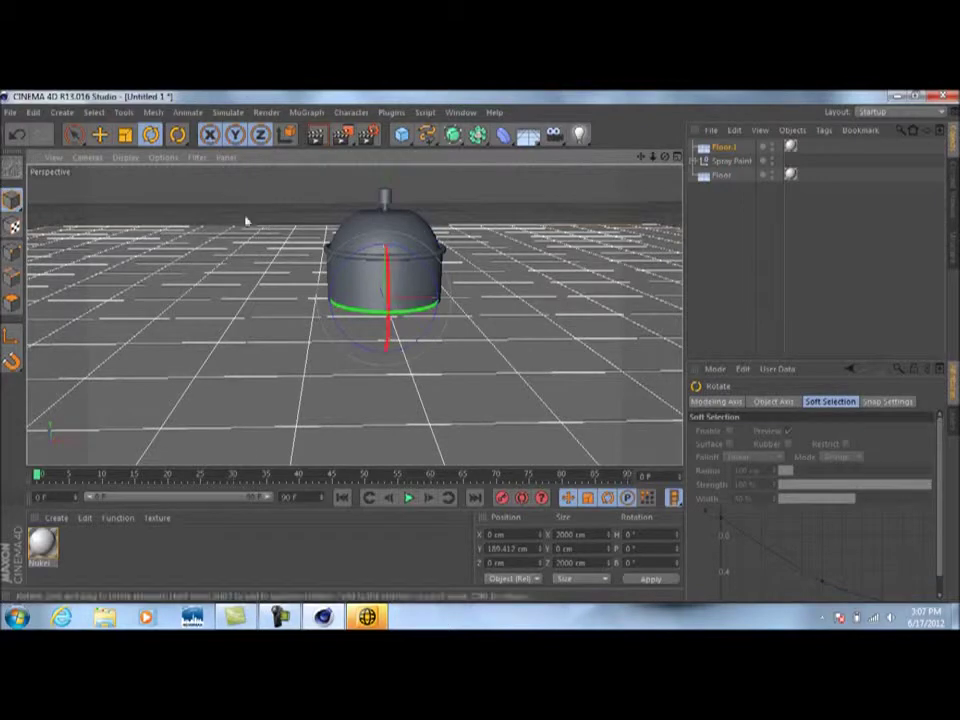
pyautogui.moveTo(386, 267); pyautogui.dragTo(375, 422)
pyautogui.press('e')
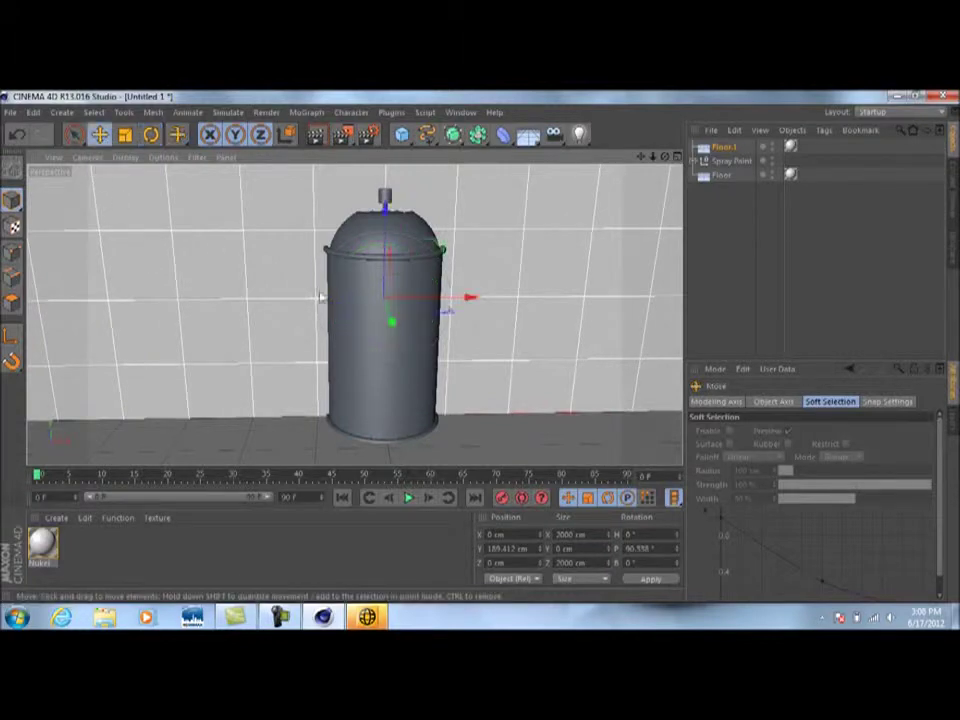
pyautogui.moveTo(392, 321); pyautogui.dragTo(388, 206)
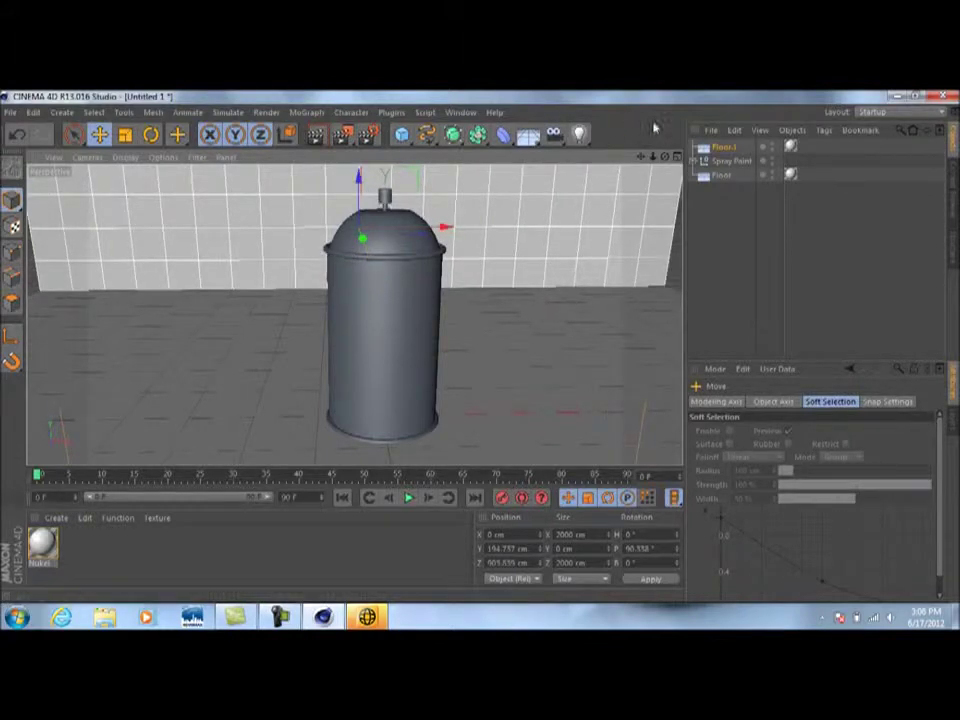
pyautogui.moveTo(665, 157)
pyautogui.mouseDown()
pyautogui.moveTo(656, 145)
pyautogui.moveTo(665, 148)
pyautogui.mouseUp()
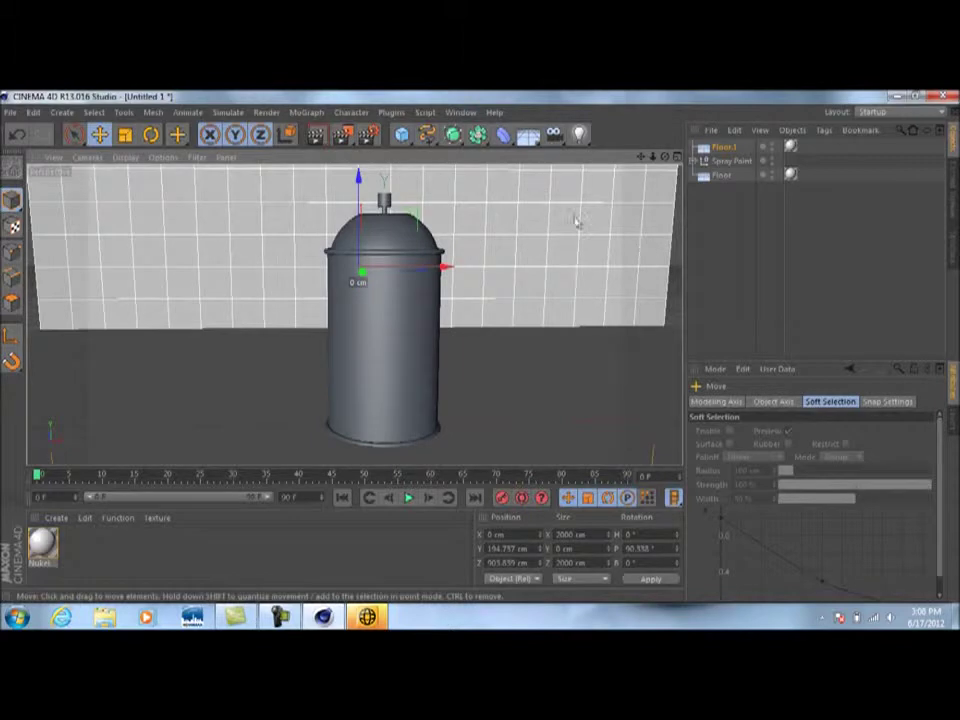
# Add a Sky object, load the Prime material preset HDRI 014, and apply it to the sky.
pyautogui.moveTo(529, 135); pyautogui.dragTo(575, 179)
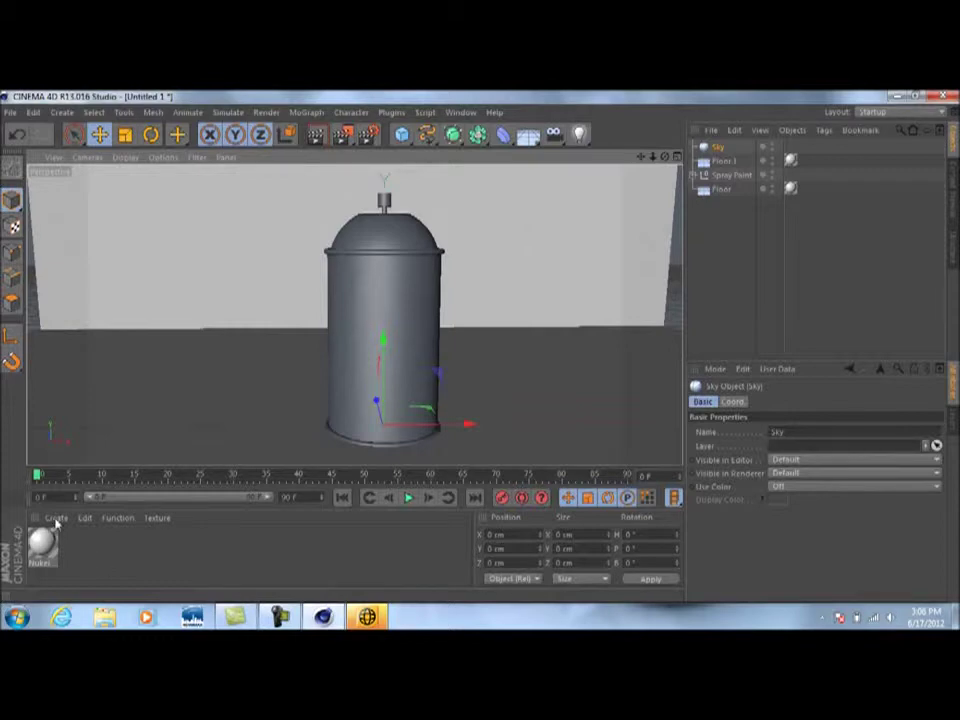
pyautogui.click(57, 518)
pyautogui.moveTo(99, 489)
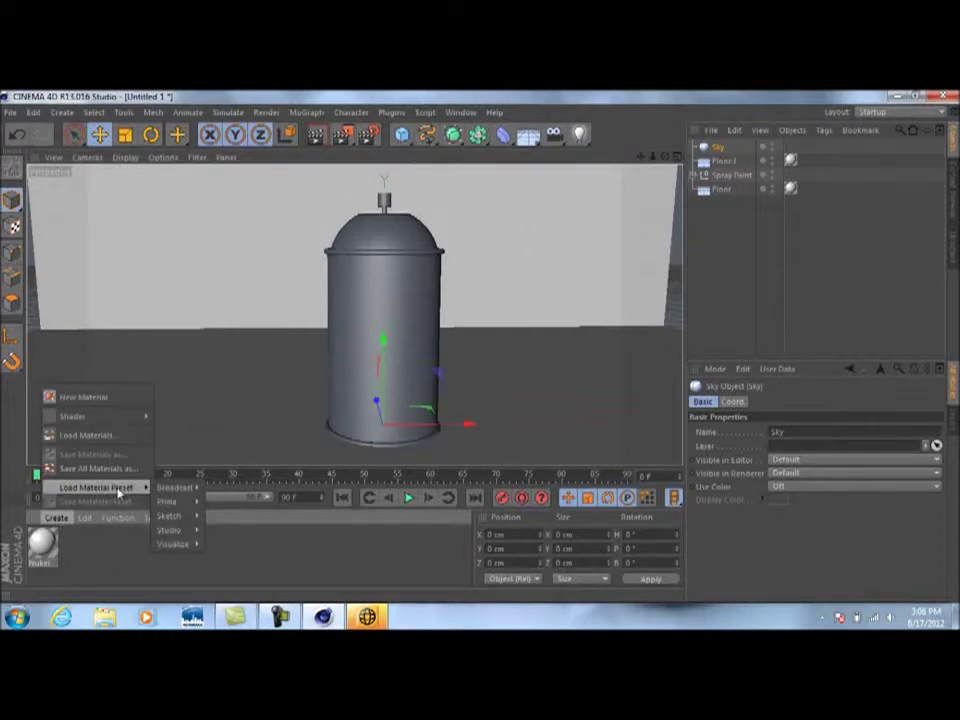
pyautogui.moveTo(167, 501)
pyautogui.moveTo(220, 504)
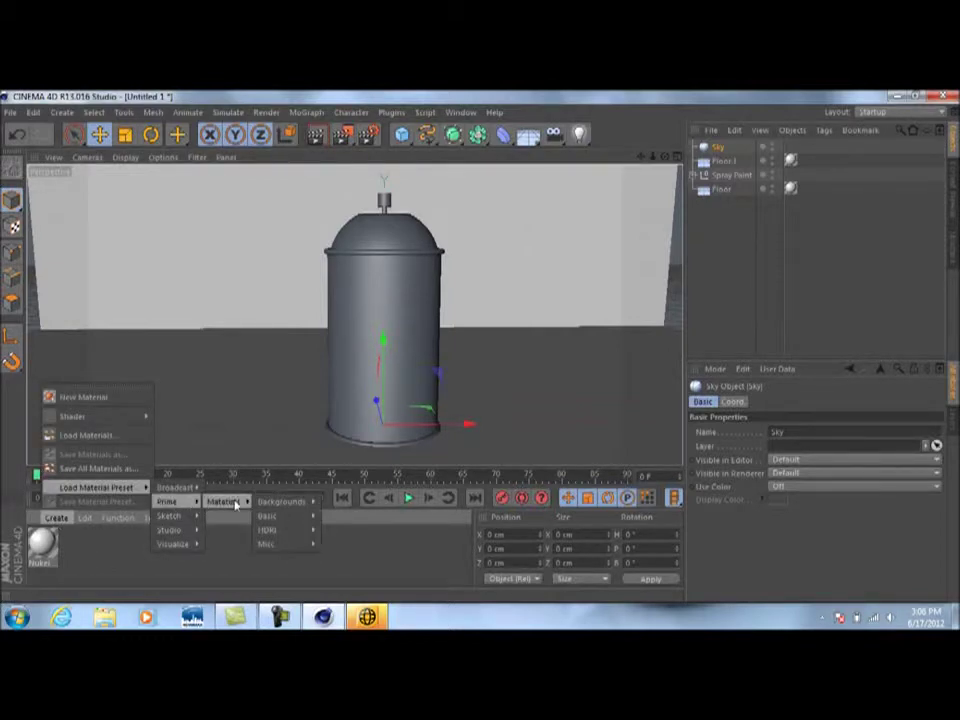
pyautogui.moveTo(290, 531)
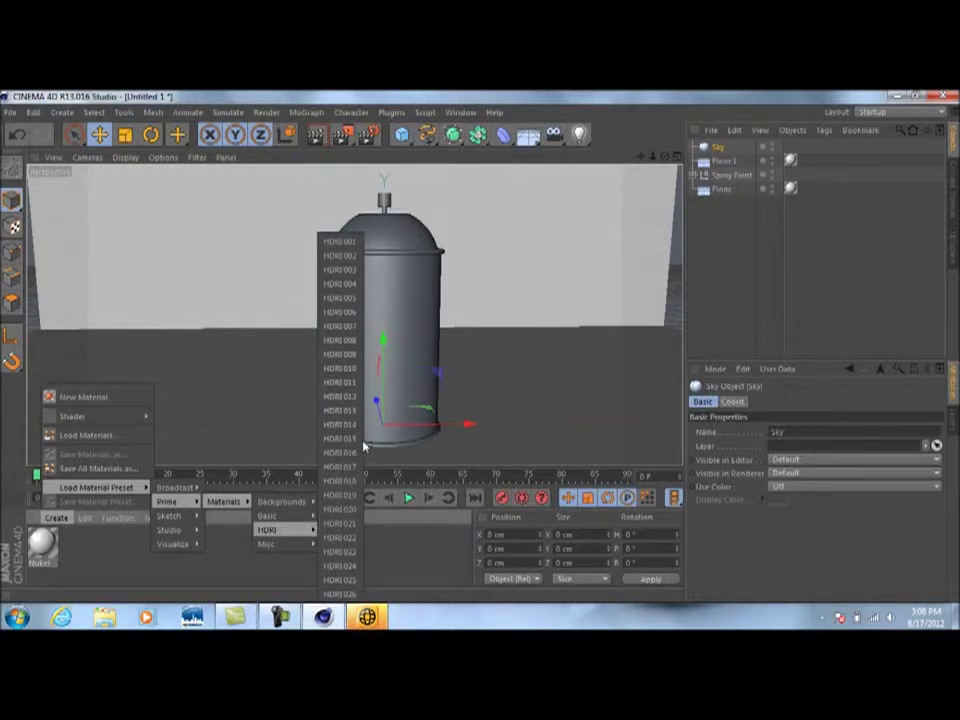
pyautogui.click(340, 425)
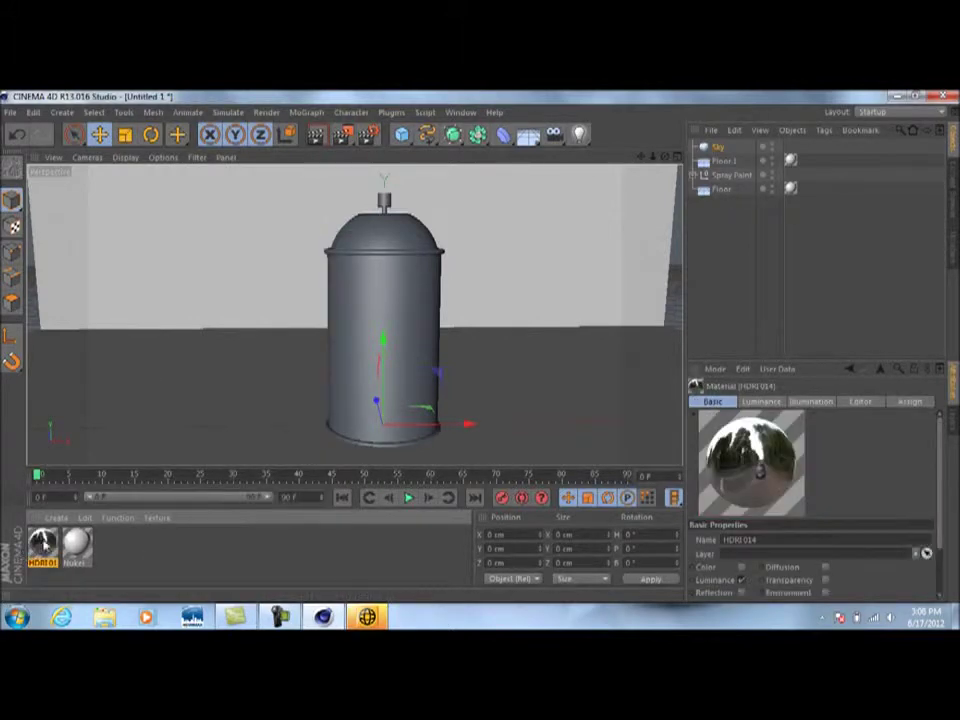
pyautogui.moveTo(656, 157); pyautogui.dragTo(718, 148)
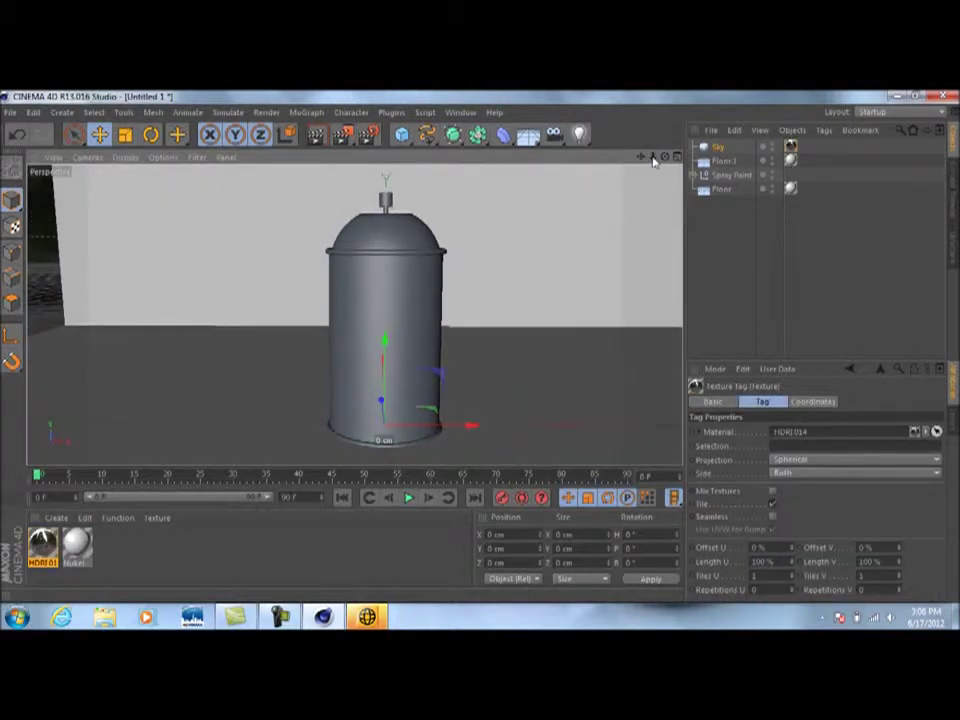
# Add an omni light and place it in front of the can at about X -60, Y 284, Z -686 cm.
pyautogui.moveTo(641, 157); pyautogui.dragTo(676, 156)
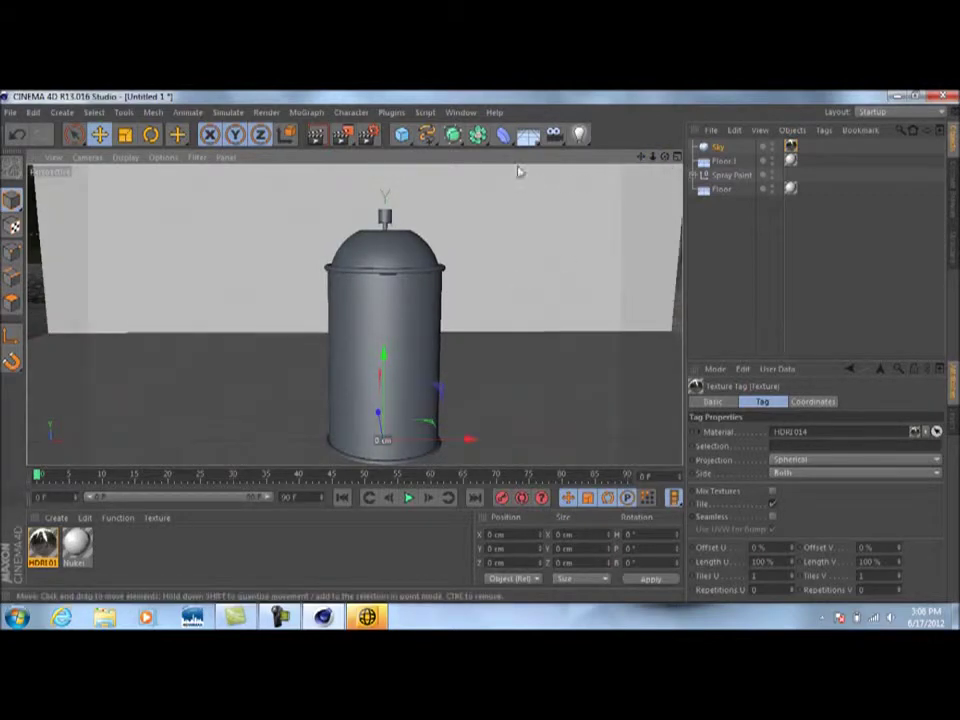
pyautogui.scroll(-2, 628, 184)
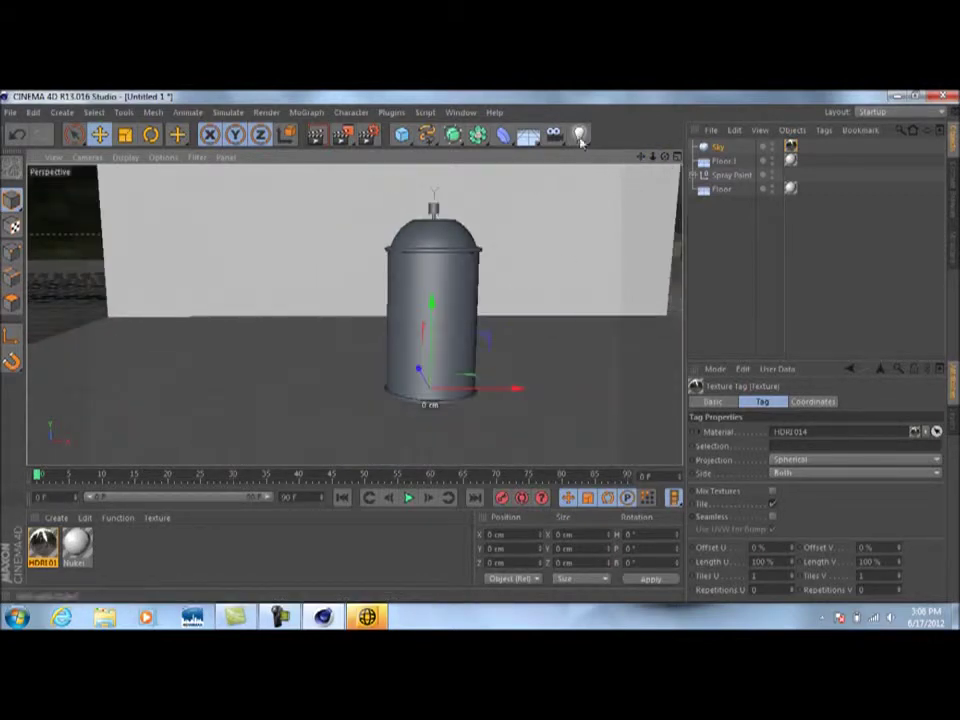
pyautogui.moveTo(580, 137); pyautogui.dragTo(610, 148)
pyautogui.click(620, 148)
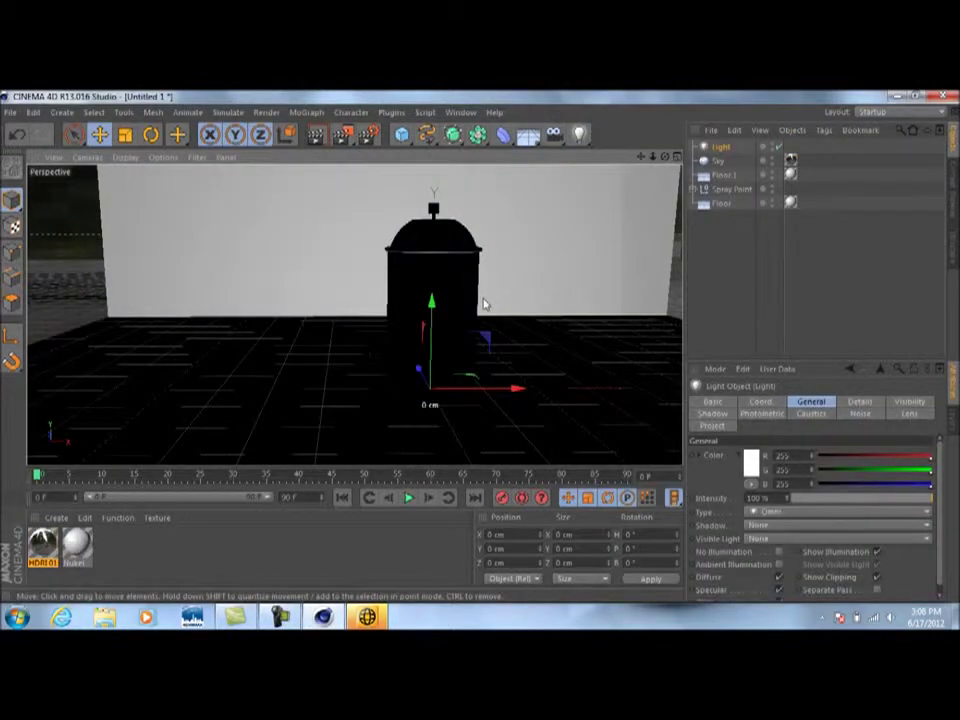
pyautogui.moveTo(413, 372); pyautogui.dragTo(568, 189)
pyautogui.moveTo(636, 266); pyautogui.dragTo(504, 197)
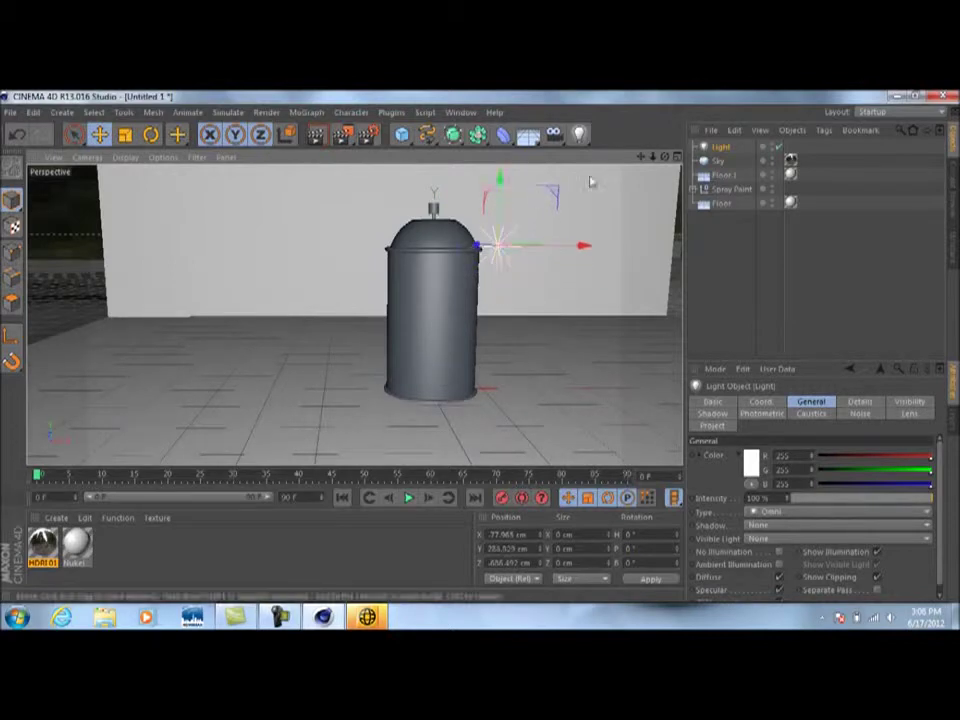
pyautogui.moveTo(665, 157); pyautogui.dragTo(636, 184)
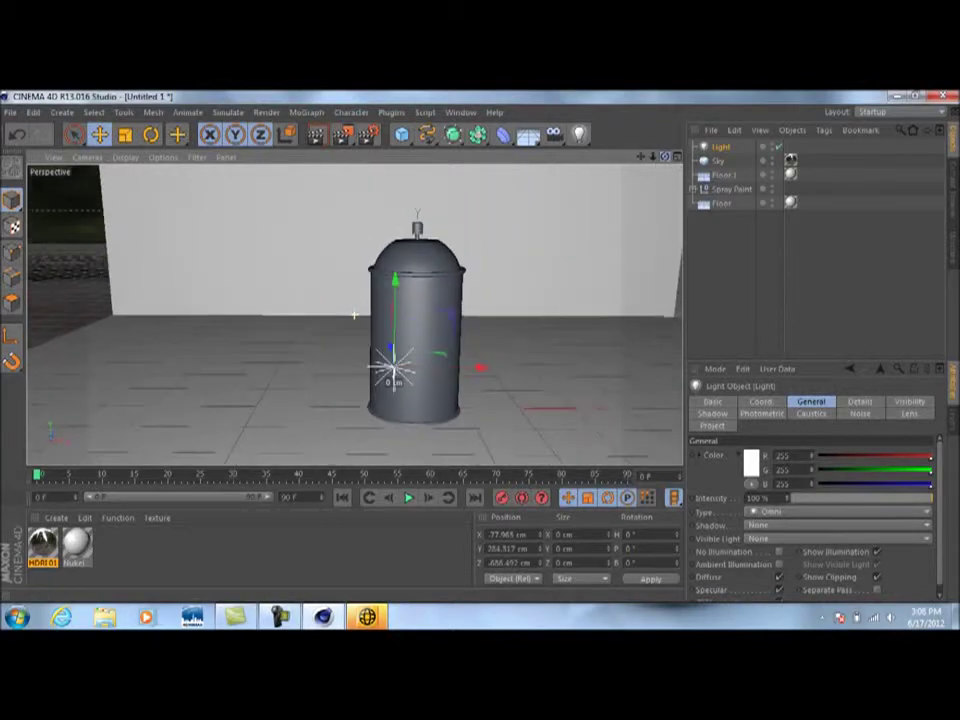
pyautogui.moveTo(494, 366); pyautogui.dragTo(531, 366)
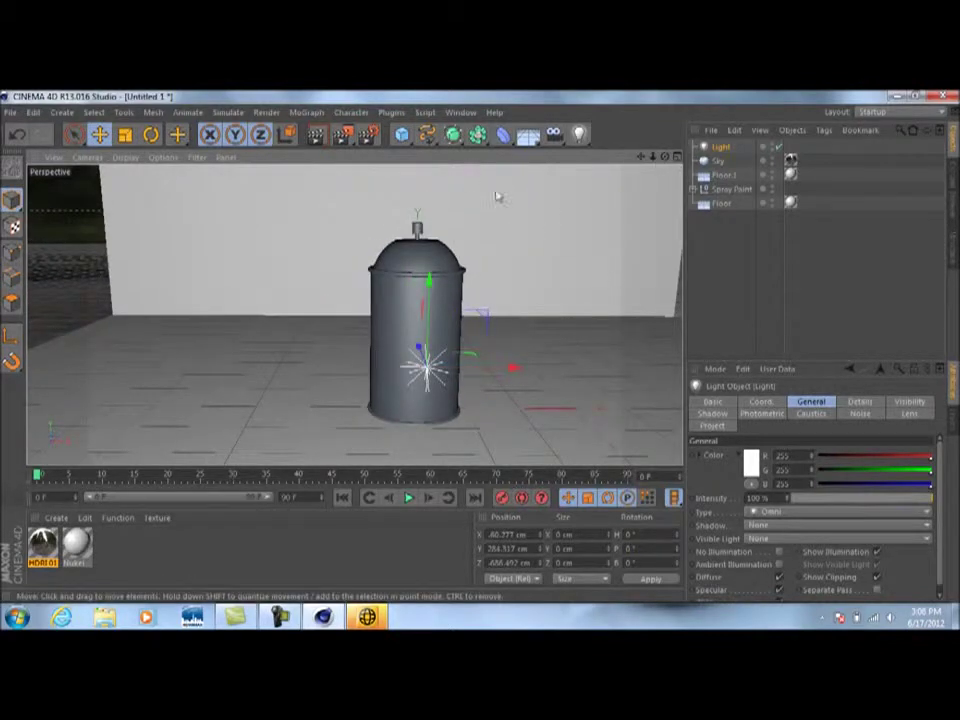
# Load the Overhead Softbox light preset from the Content Browser into the scene.
pyautogui.click(466, 117)
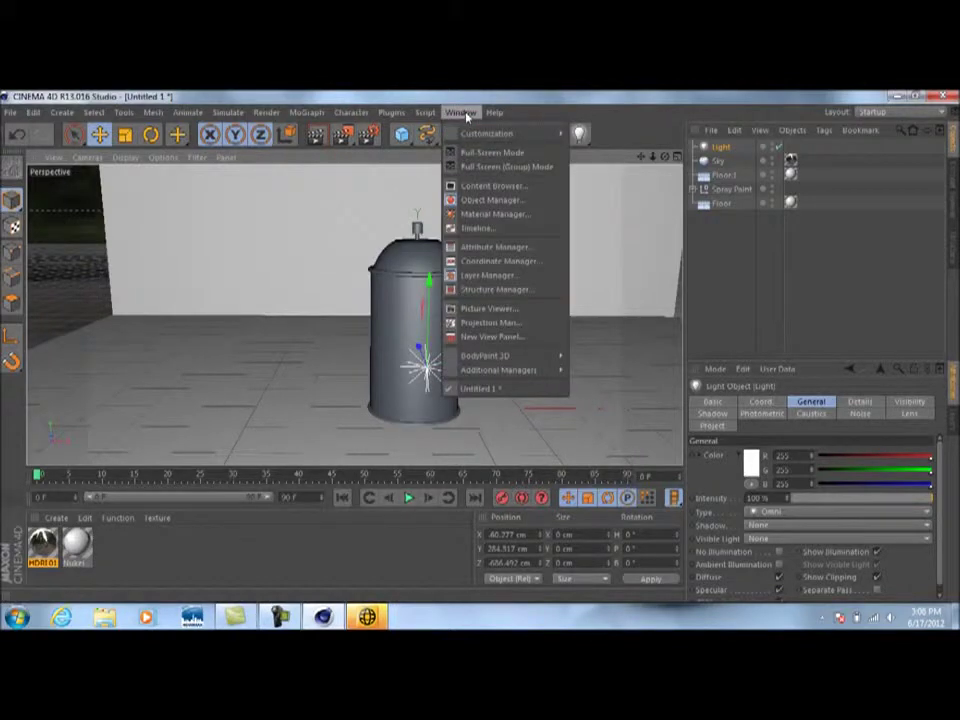
pyautogui.click(488, 184)
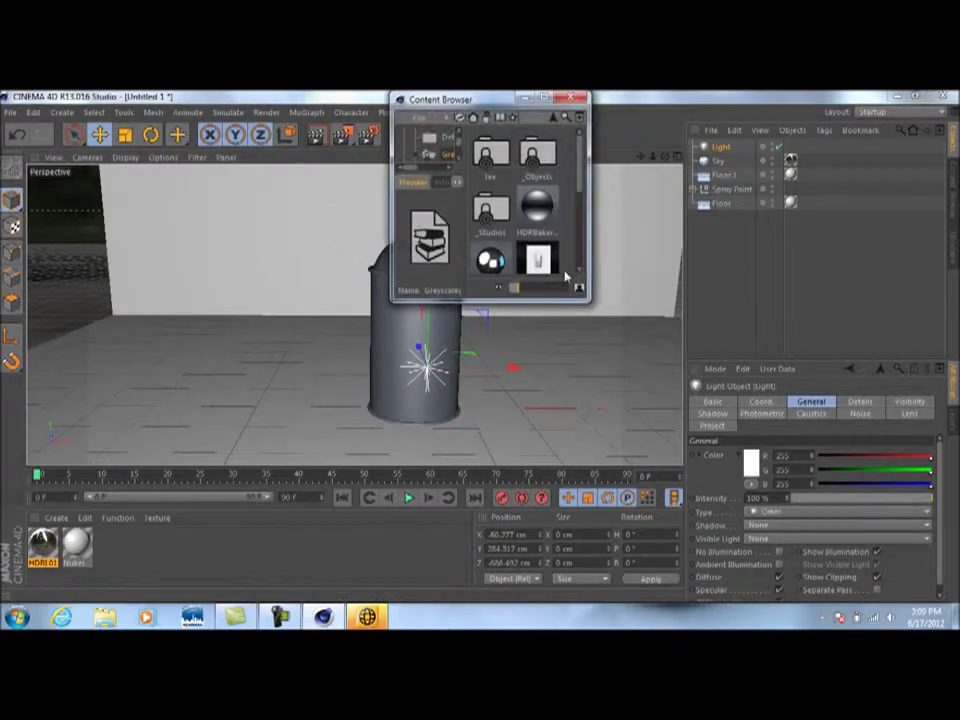
pyautogui.scroll(-2, 580, 165)
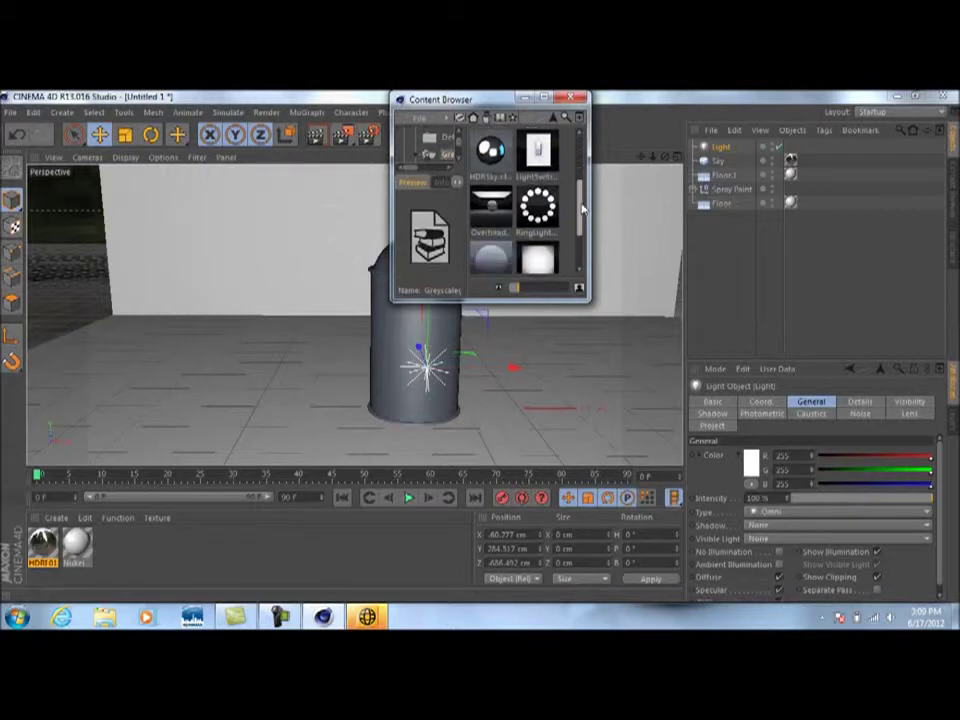
pyautogui.doubleClick(487, 208)
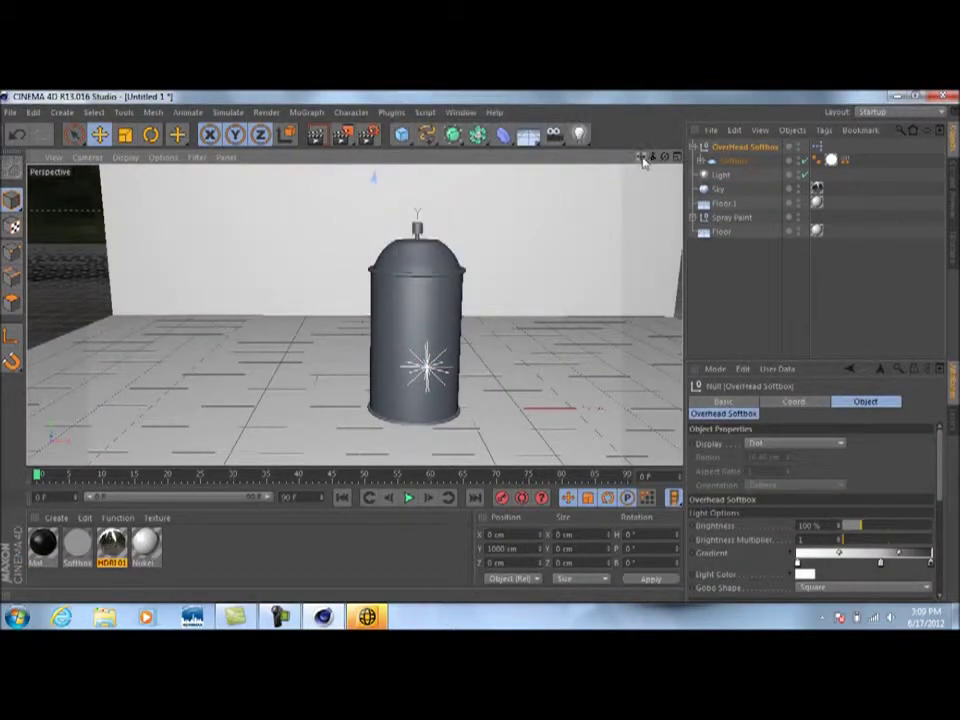
# Render a viewport preview of the can to check the softbox lighting and the backdrop.
pyautogui.moveTo(642, 157); pyautogui.dragTo(596, 189)
pyautogui.moveTo(665, 157)
pyautogui.mouseDown()
pyautogui.moveTo(688, 157)
pyautogui.moveTo(665, 153)
pyautogui.moveTo(665, 135)
pyautogui.mouseUp()
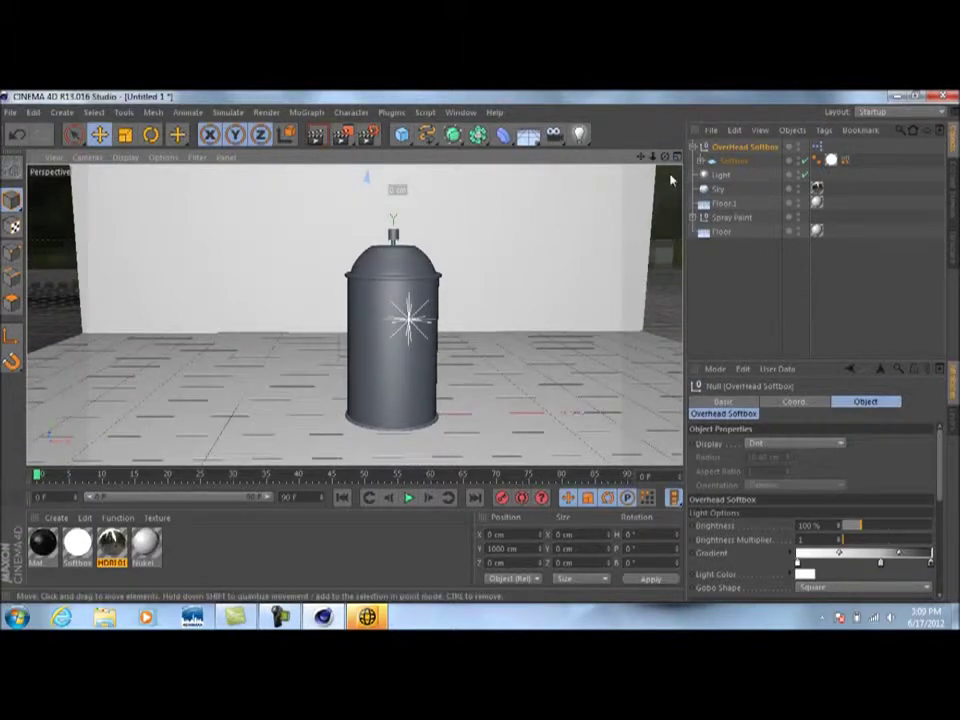
pyautogui.moveTo(639, 161); pyautogui.dragTo(645, 171)
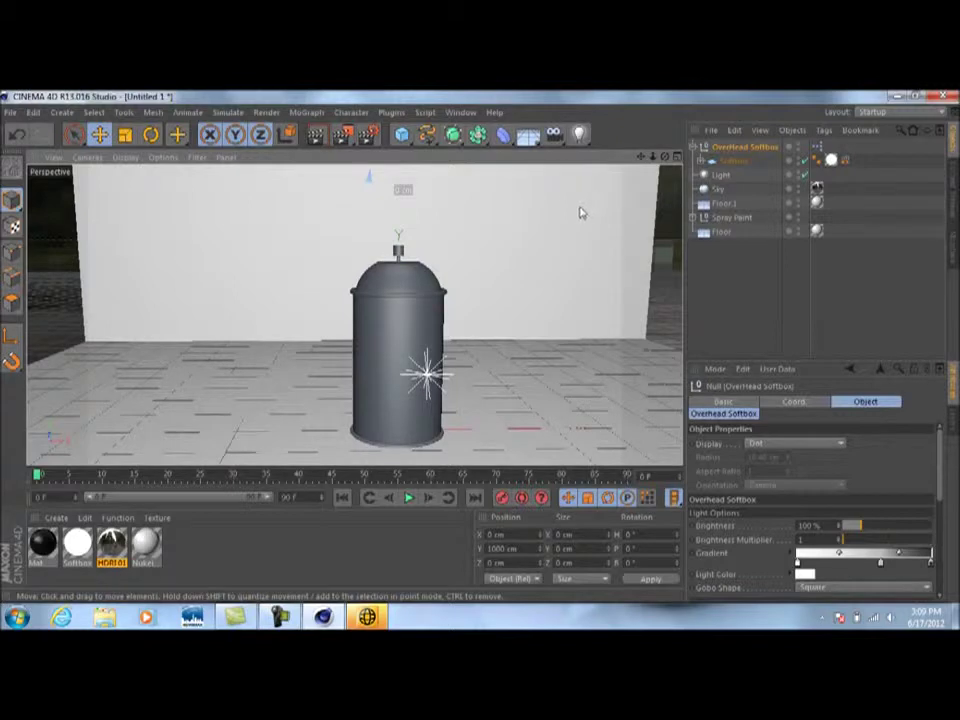
pyautogui.click(324, 140)
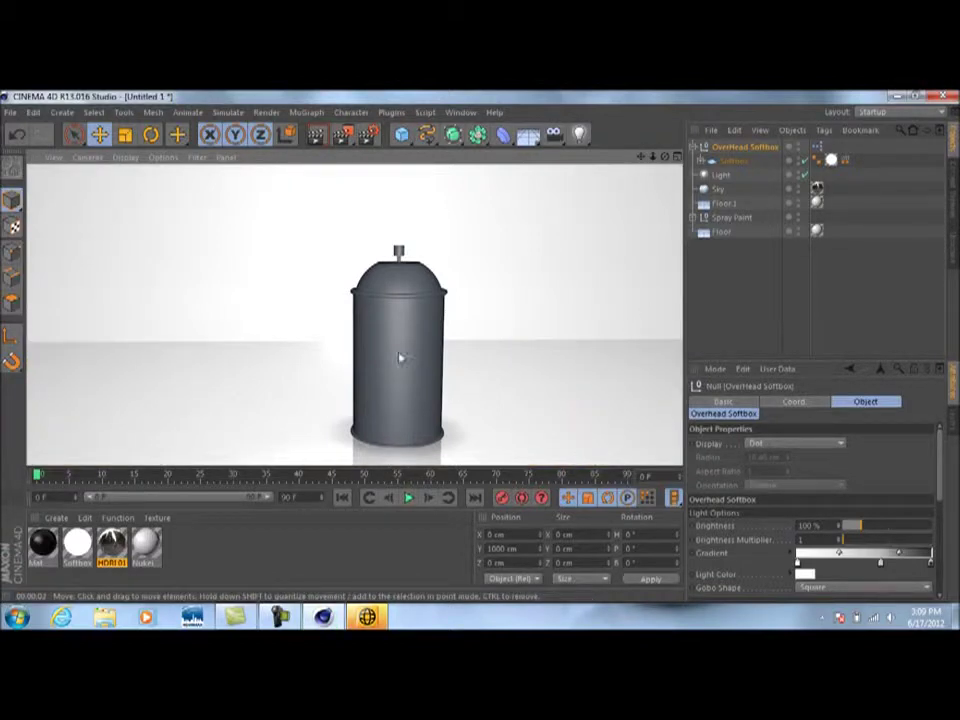
pyautogui.click(703, 300)
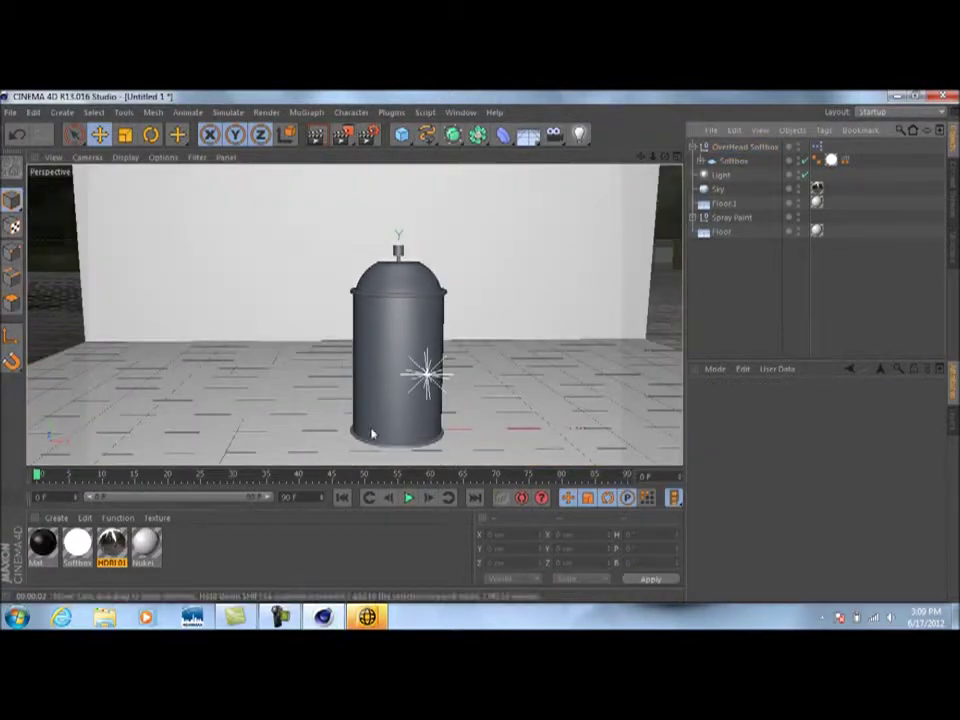
# Create a new material and enable its reflection with 35% brightness.
pyautogui.doubleClick(208, 561)
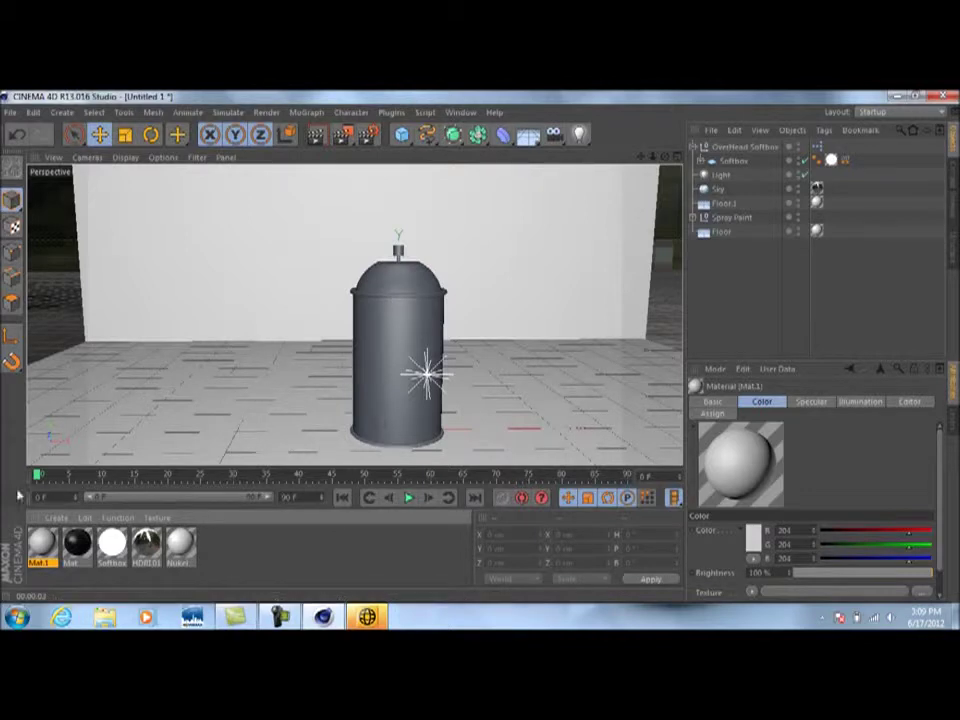
pyautogui.doubleClick(44, 547)
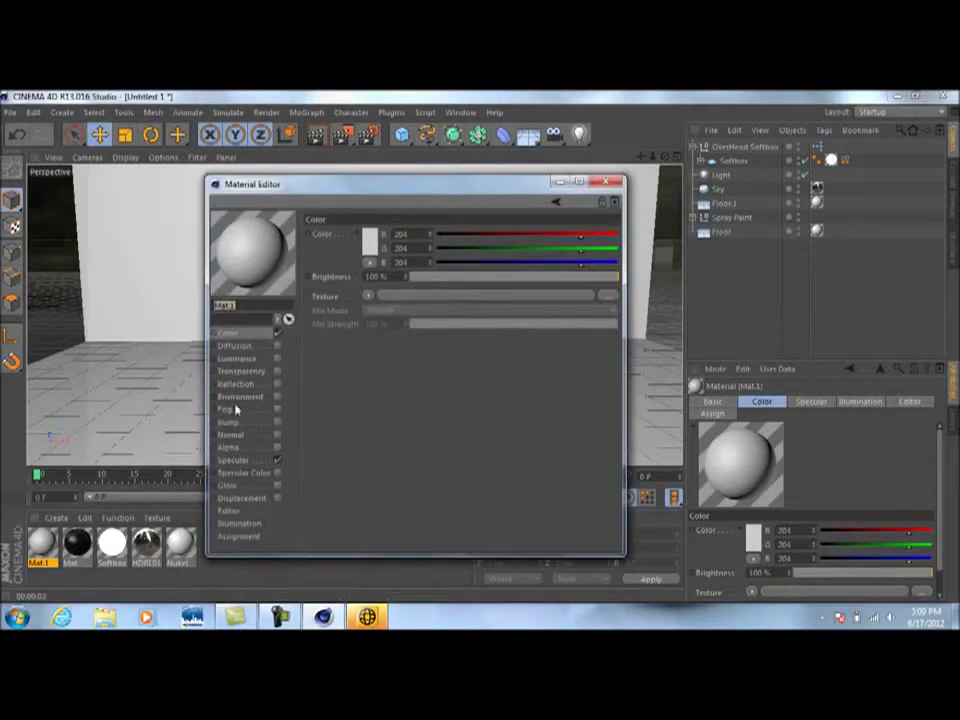
pyautogui.click(278, 385)
pyautogui.moveTo(388, 276); pyautogui.dragTo(339, 336)
pyautogui.write('1')
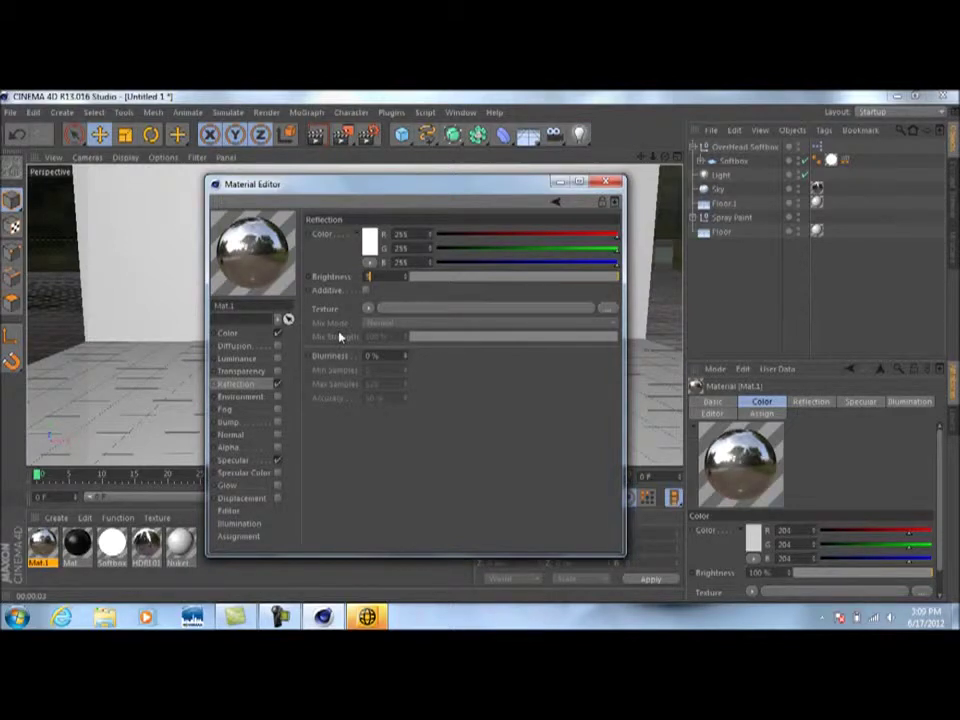
pyautogui.write('55')
pyautogui.press('Return')
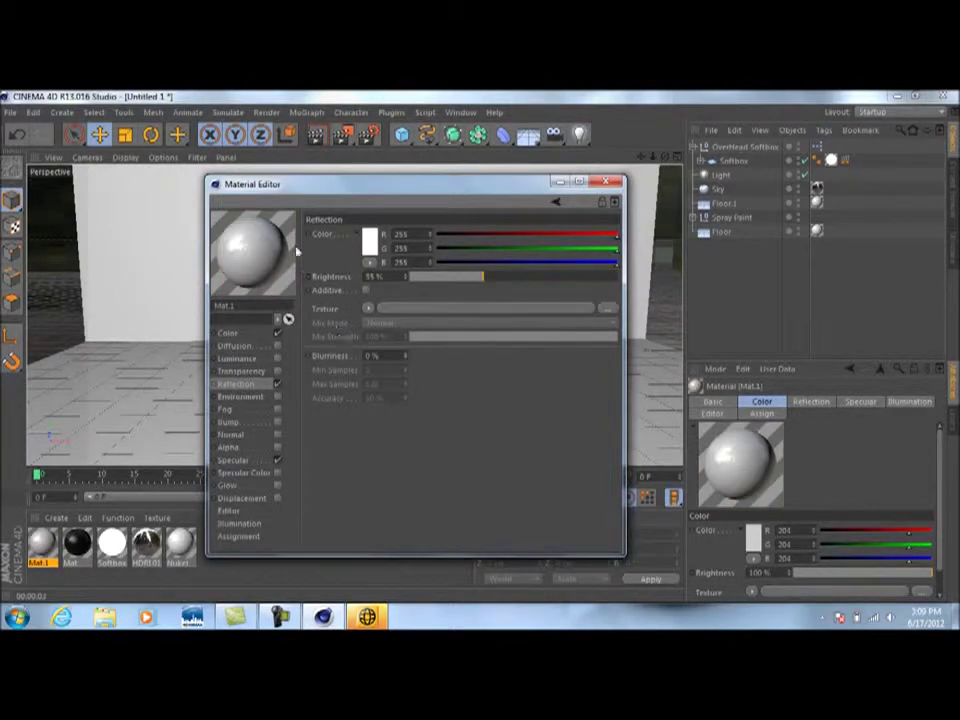
# Set the reflective material's color to light grey RGB 221, 221, 221 and apply it to the can's bottom ring and the ring beneath the dome.
pyautogui.click(262, 332)
pyautogui.click(369, 240)
pyautogui.moveTo(289, 210); pyautogui.dragTo(288, 204)
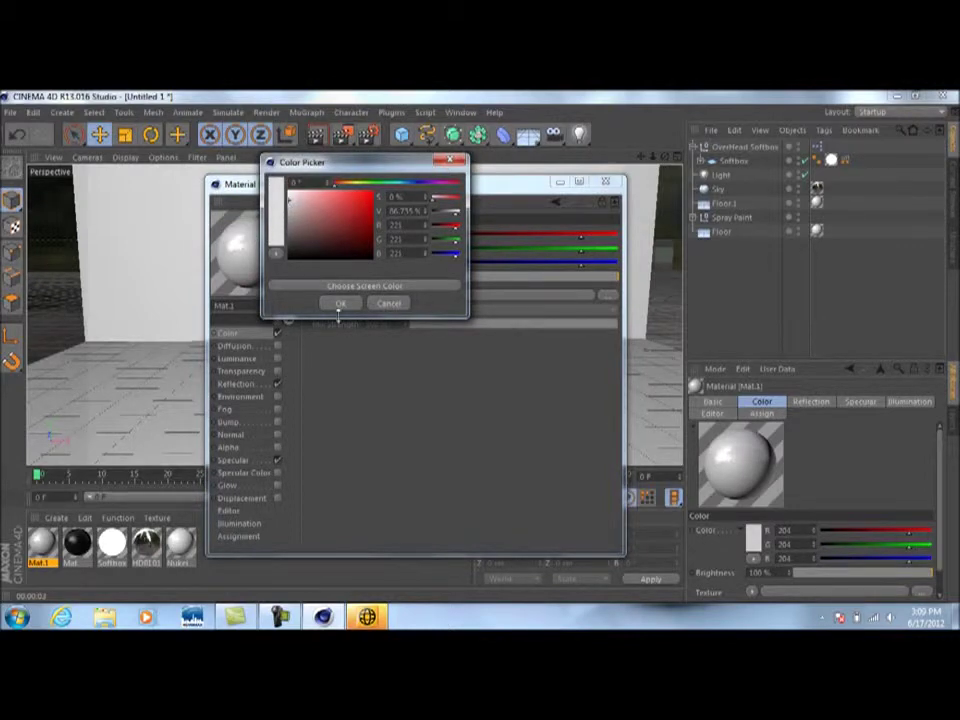
pyautogui.click(340, 304)
pyautogui.click(605, 182)
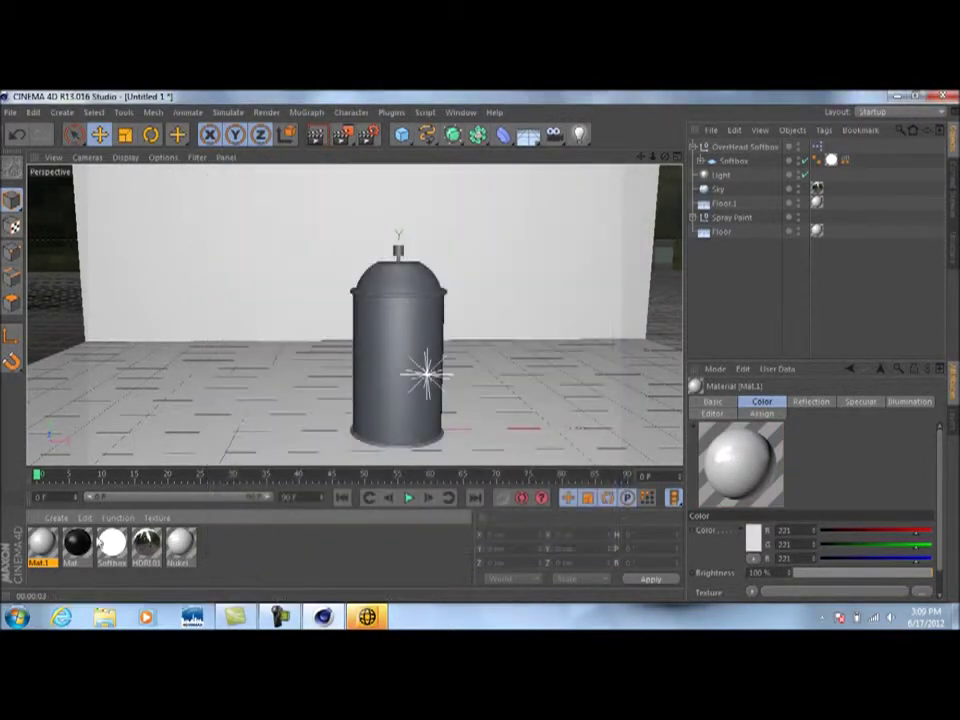
pyautogui.moveTo(52, 556); pyautogui.dragTo(373, 448)
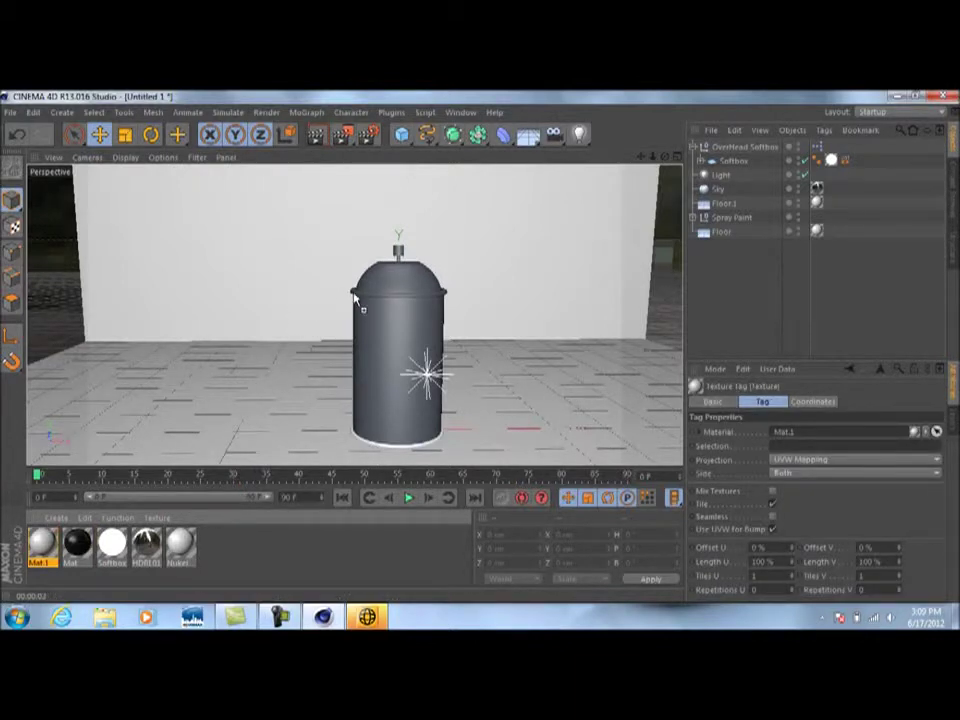
pyautogui.moveTo(357, 292); pyautogui.dragTo(356, 293)
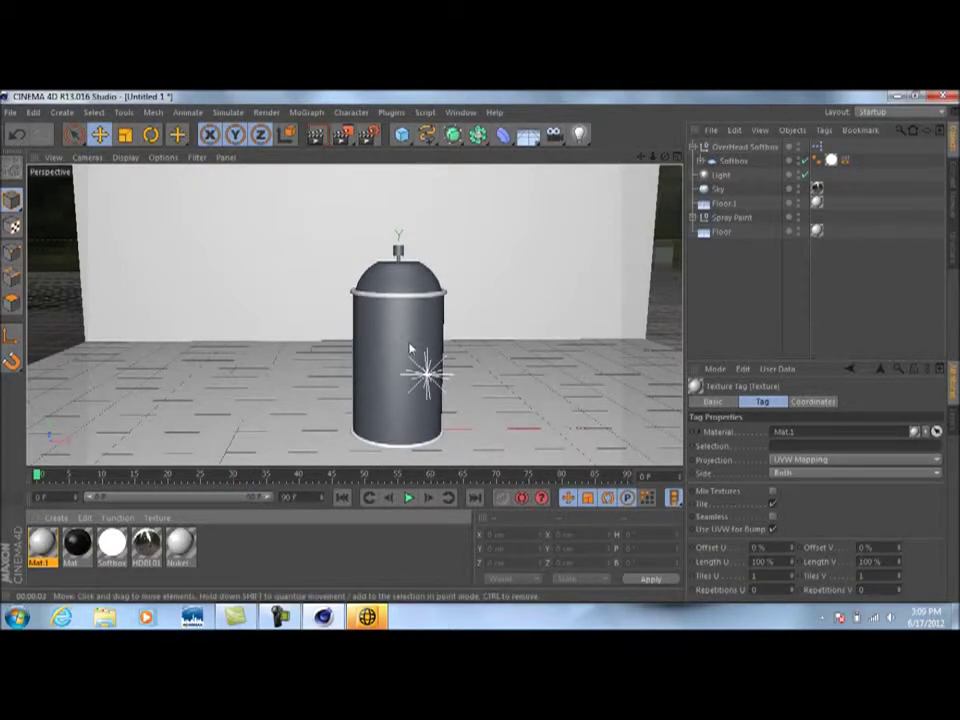
# Create another new material and enable its reflection with 35% brightness.
pyautogui.doubleClick(273, 558)
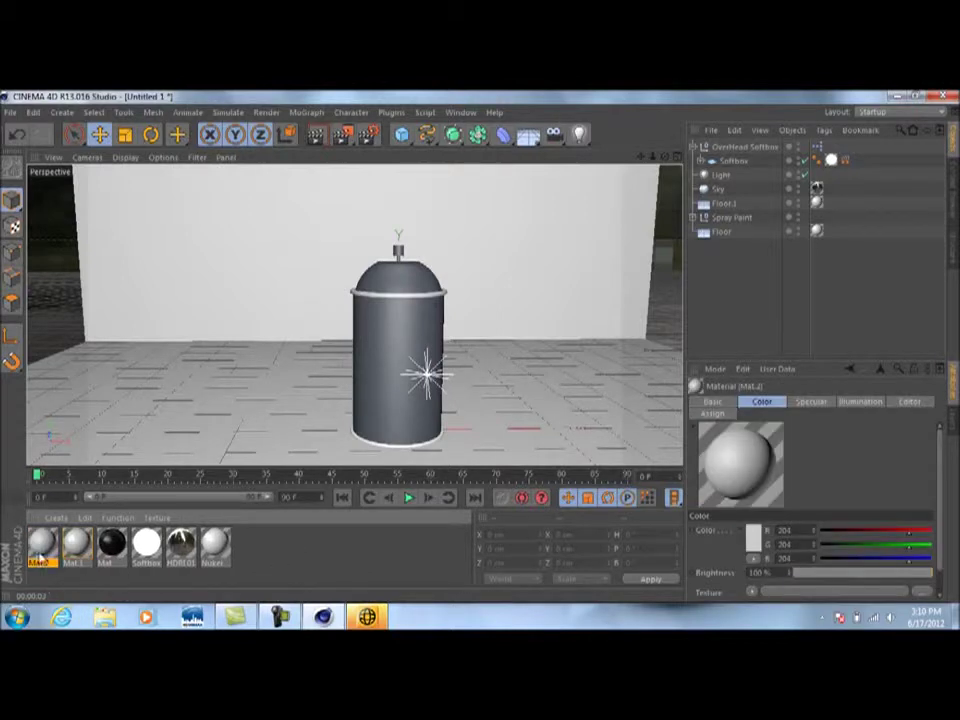
pyautogui.doubleClick(38, 548)
pyautogui.moveTo(414, 192); pyautogui.dragTo(583, 245)
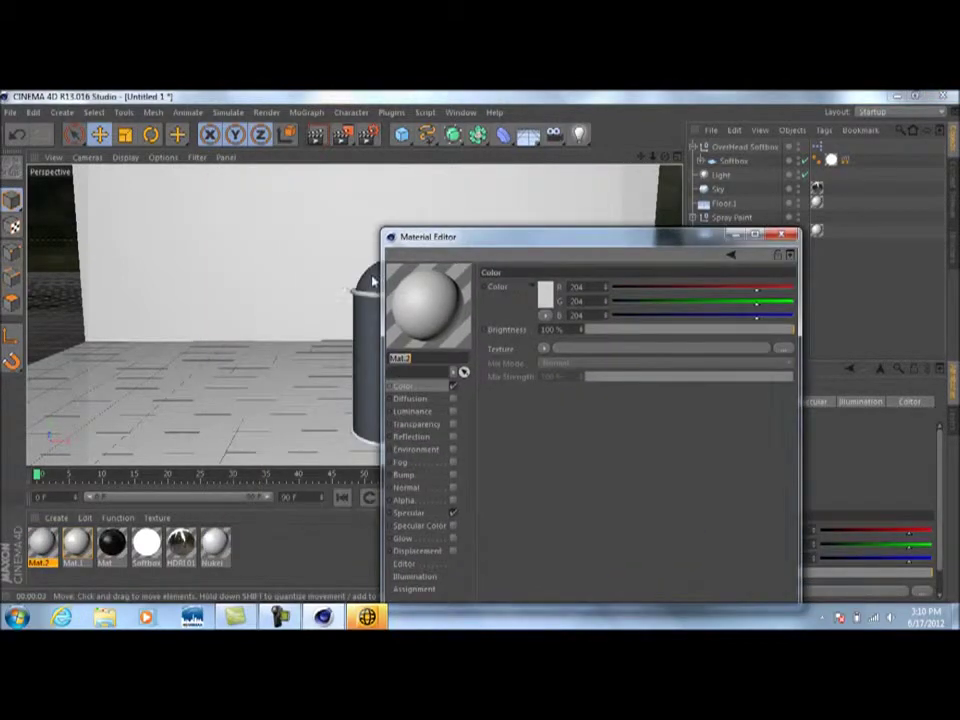
pyautogui.moveTo(420, 240); pyautogui.dragTo(498, 231)
pyautogui.moveTo(562, 252); pyautogui.dragTo(330, 262)
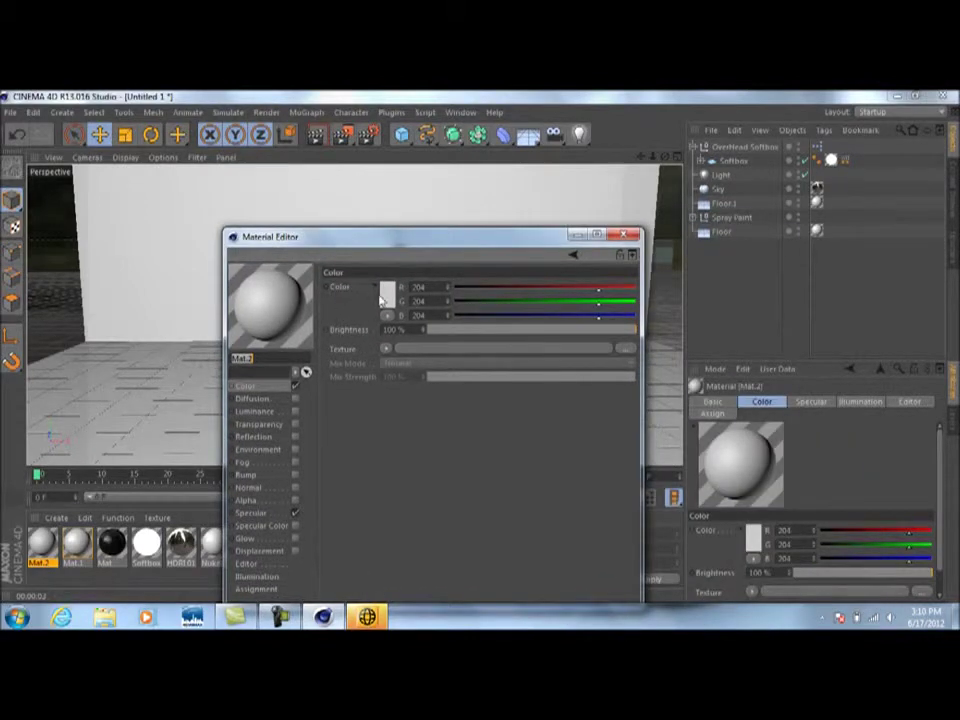
pyautogui.click(294, 437)
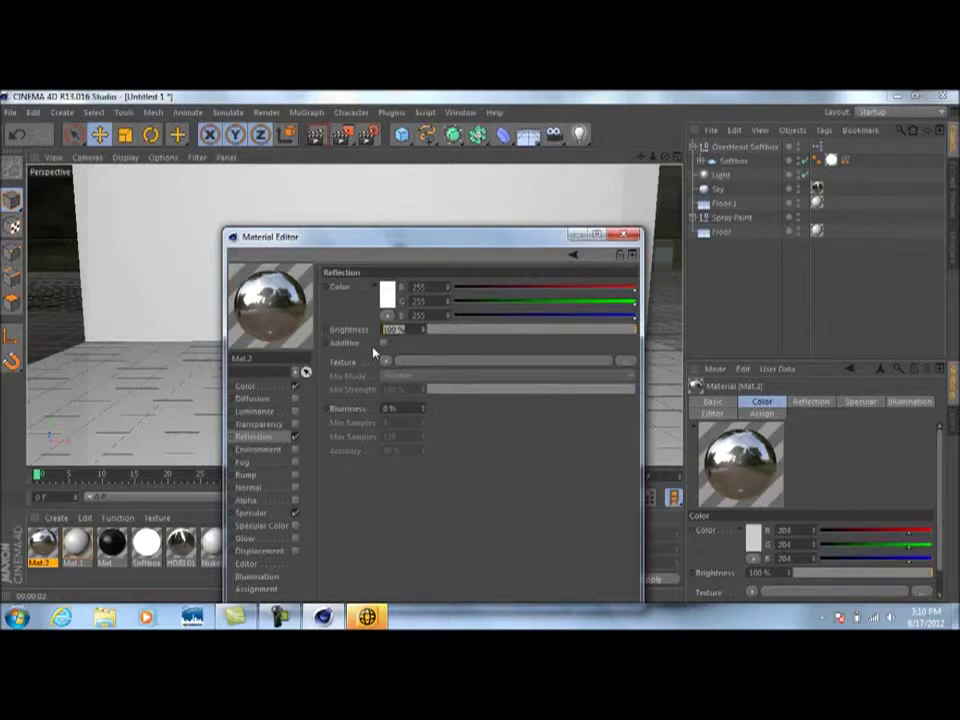
pyautogui.write('35')
pyautogui.press('Return')
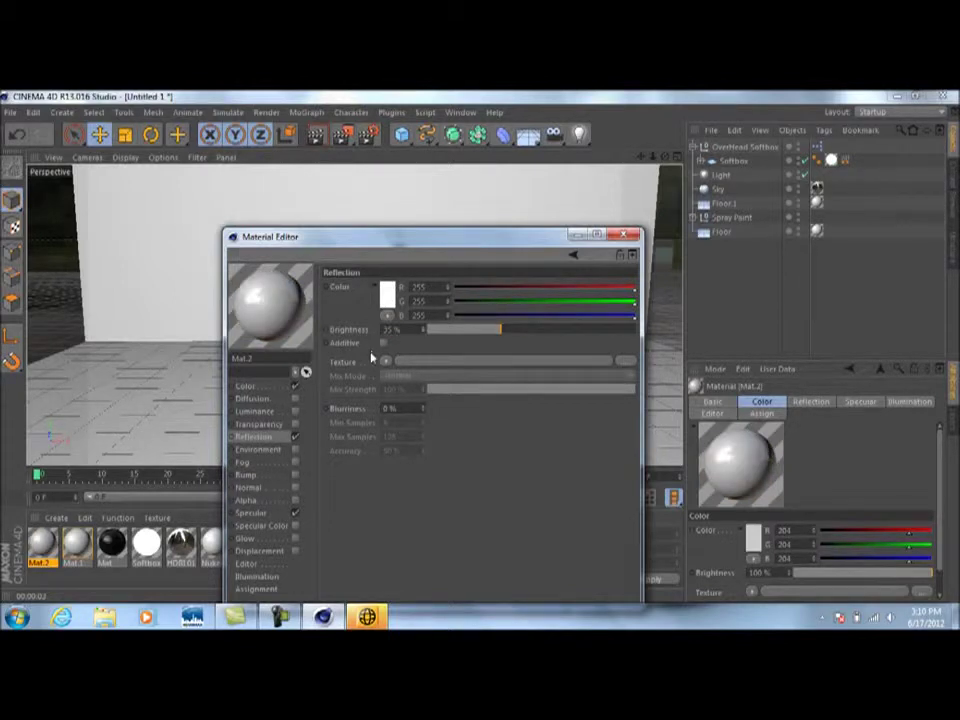
# Set the new reflective material's color to grey RGB 176, 176, 176 and apply it to the can's dome.
pyautogui.click(260, 390)
pyautogui.click(387, 293)
pyautogui.click(320, 283)
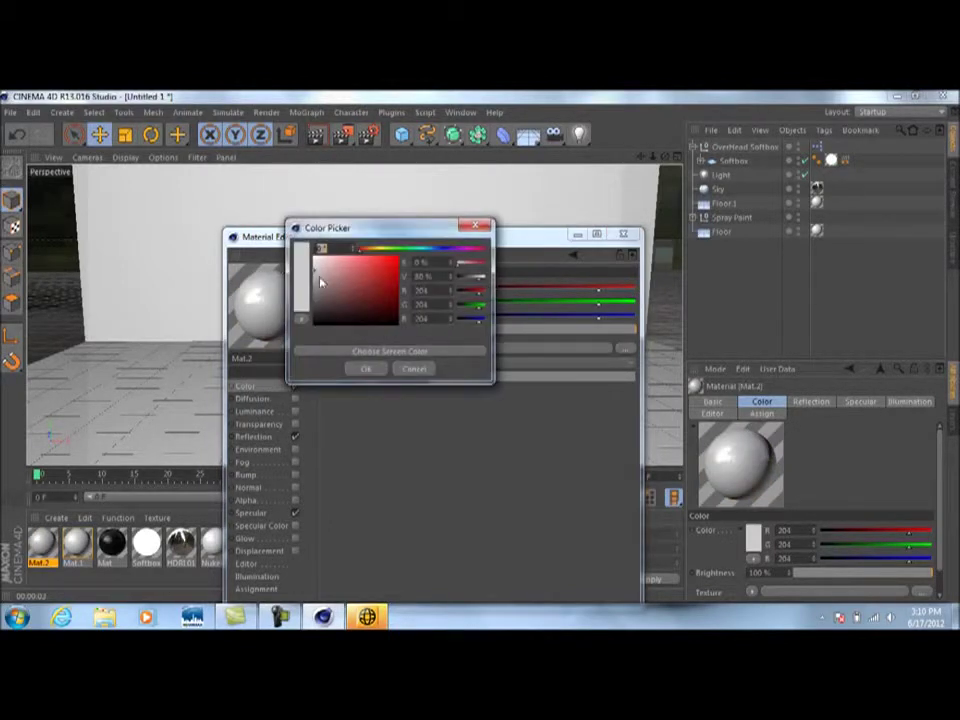
pyautogui.moveTo(320, 283)
pyautogui.mouseDown()
pyautogui.moveTo(316, 262)
pyautogui.moveTo(309, 278)
pyautogui.mouseUp()
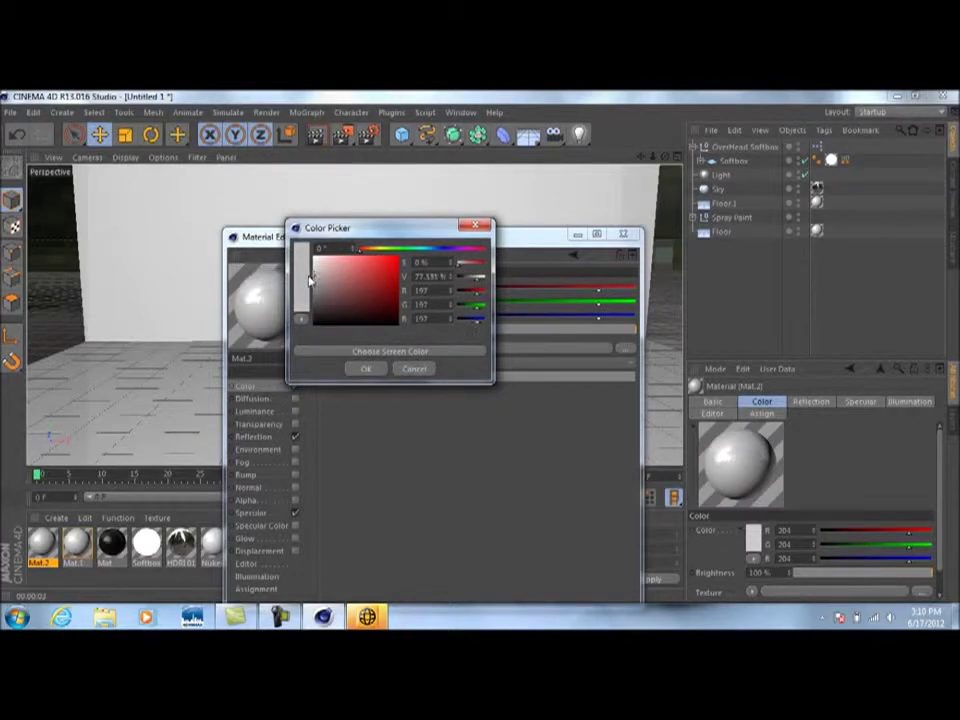
pyautogui.click(366, 369)
pyautogui.click(620, 237)
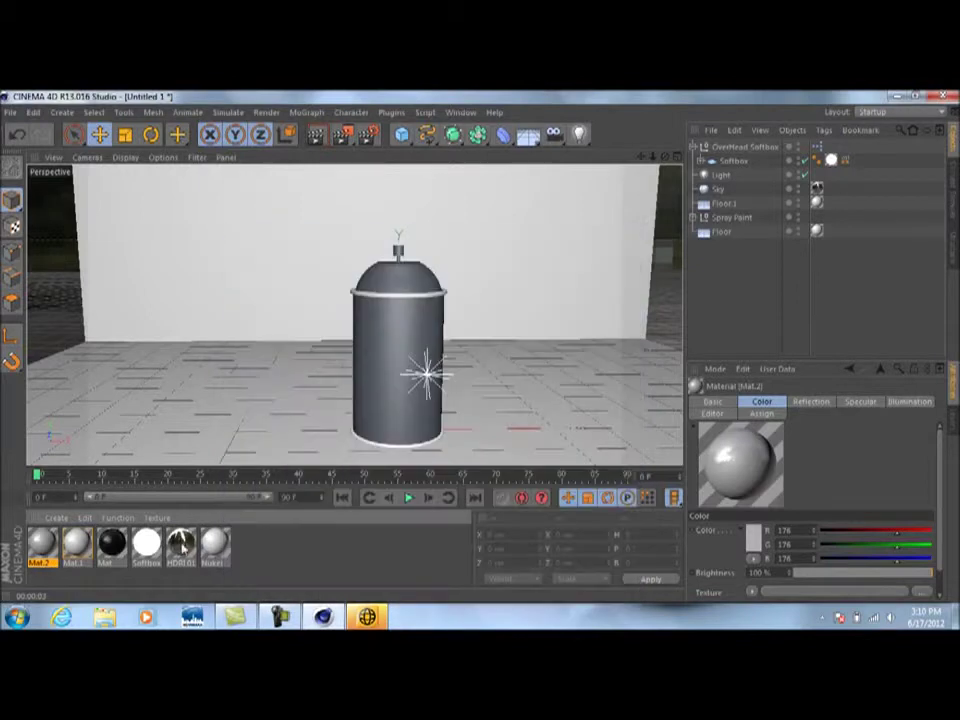
pyautogui.moveTo(42, 540)
pyautogui.mouseDown()
pyautogui.moveTo(311, 306)
pyautogui.moveTo(398, 278)
pyautogui.mouseUp()
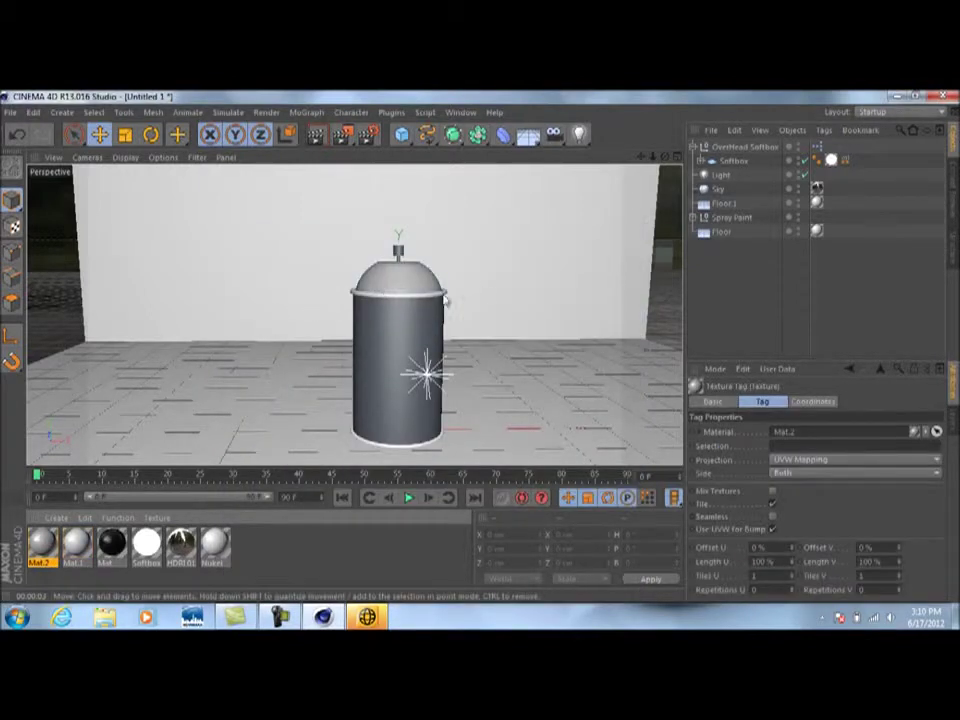
# Create a black material with RGB 0, 0, 0 and apply it to the thin stem below the nozzle.
pyautogui.scroll(6, 376, 240)
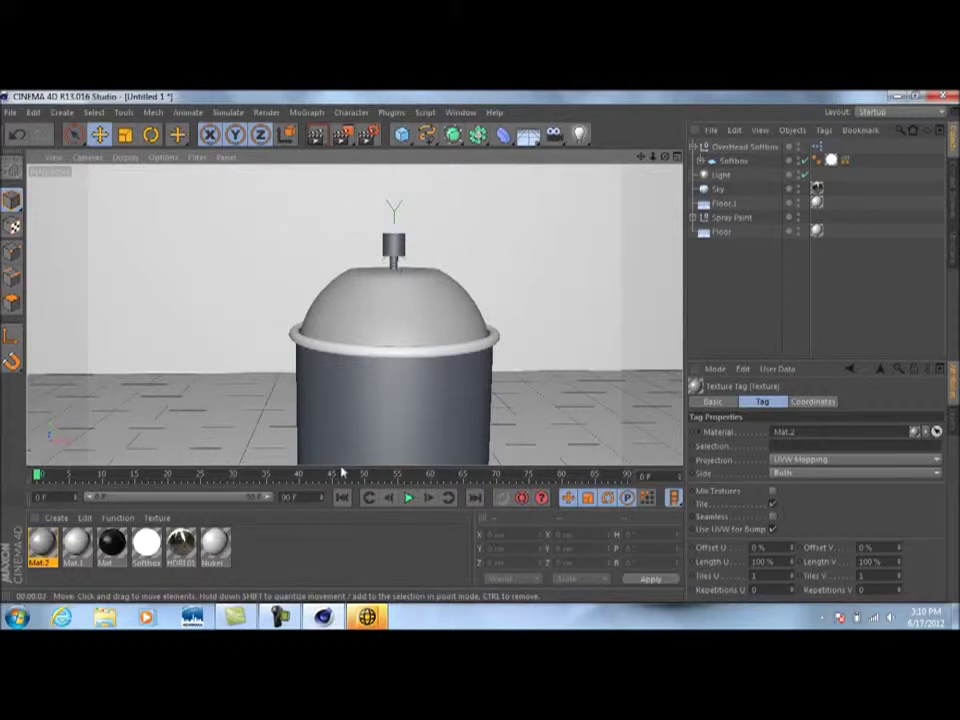
pyautogui.doubleClick(287, 542)
pyautogui.doubleClick(38, 545)
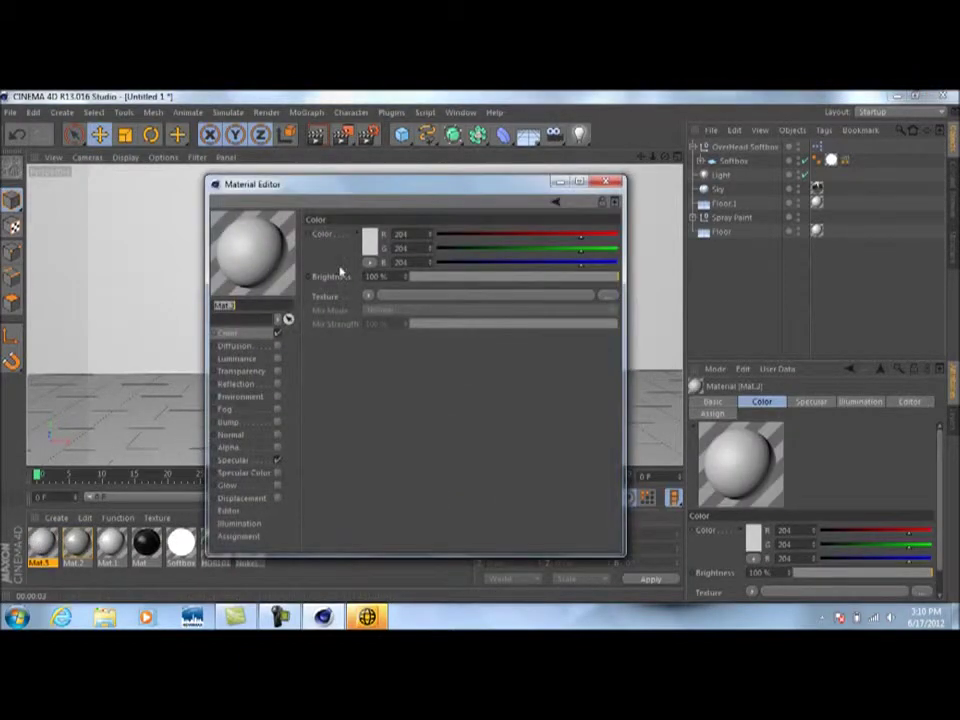
pyautogui.click(367, 238)
pyautogui.click(307, 268)
pyautogui.click(338, 308)
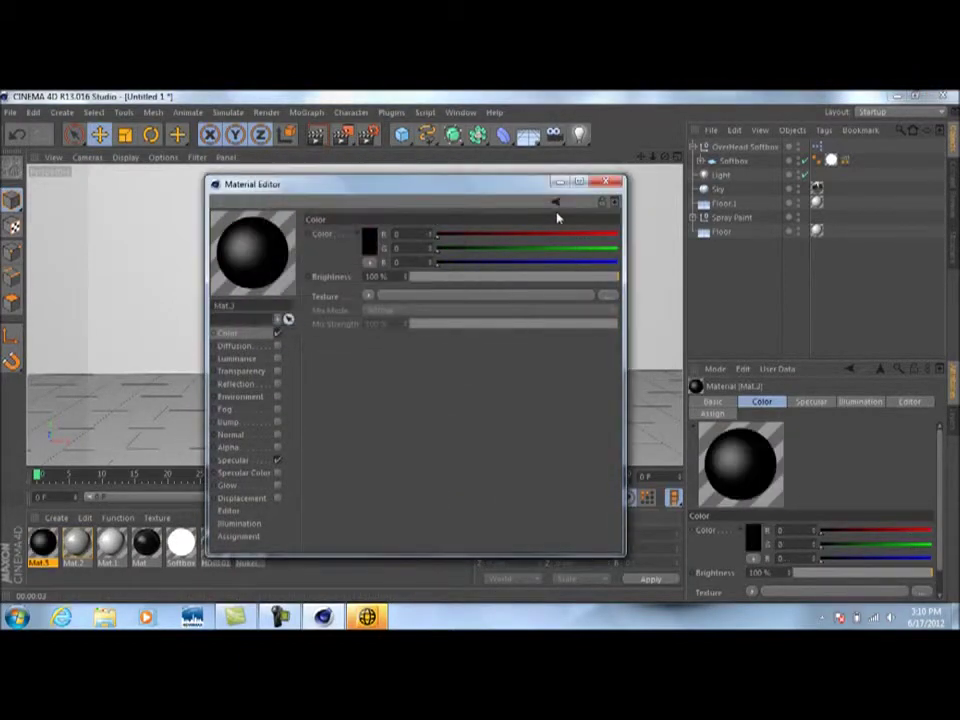
pyautogui.click(605, 181)
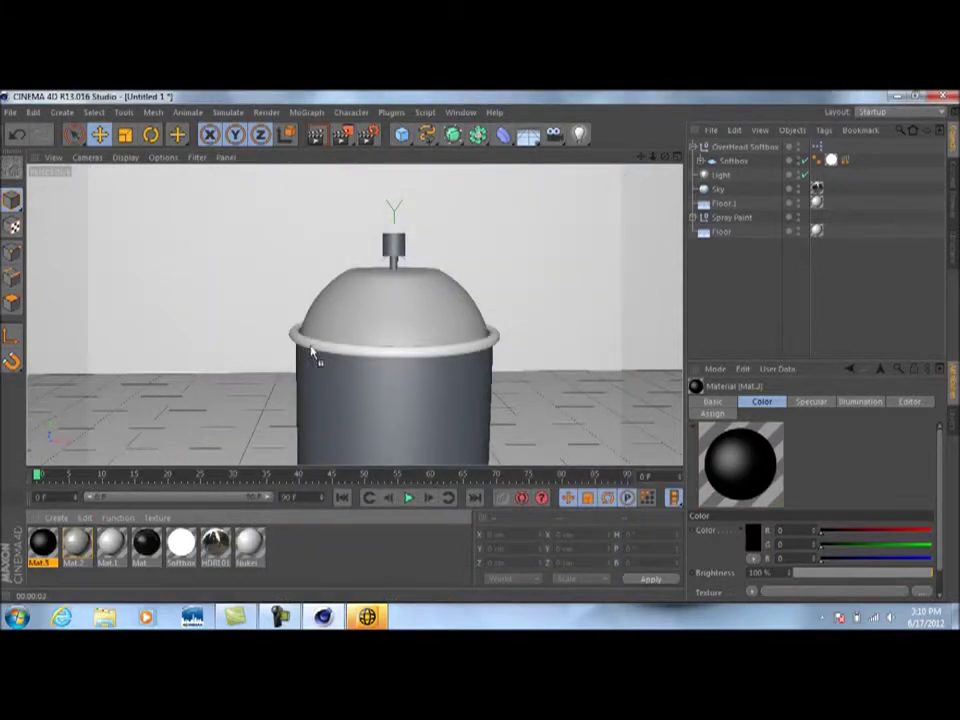
pyautogui.moveTo(396, 261); pyautogui.dragTo(394, 263)
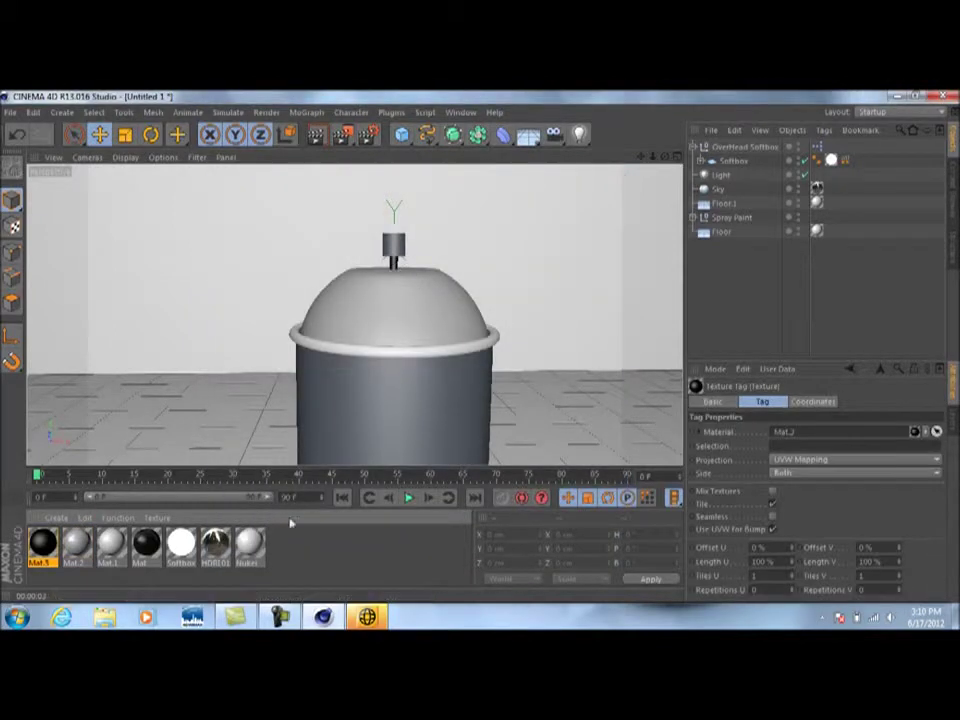
# Create a pure white material with RGB 255, 255, 255 and apply it to the nozzle cap.
pyautogui.doubleClick(295, 541)
pyautogui.doubleClick(38, 543)
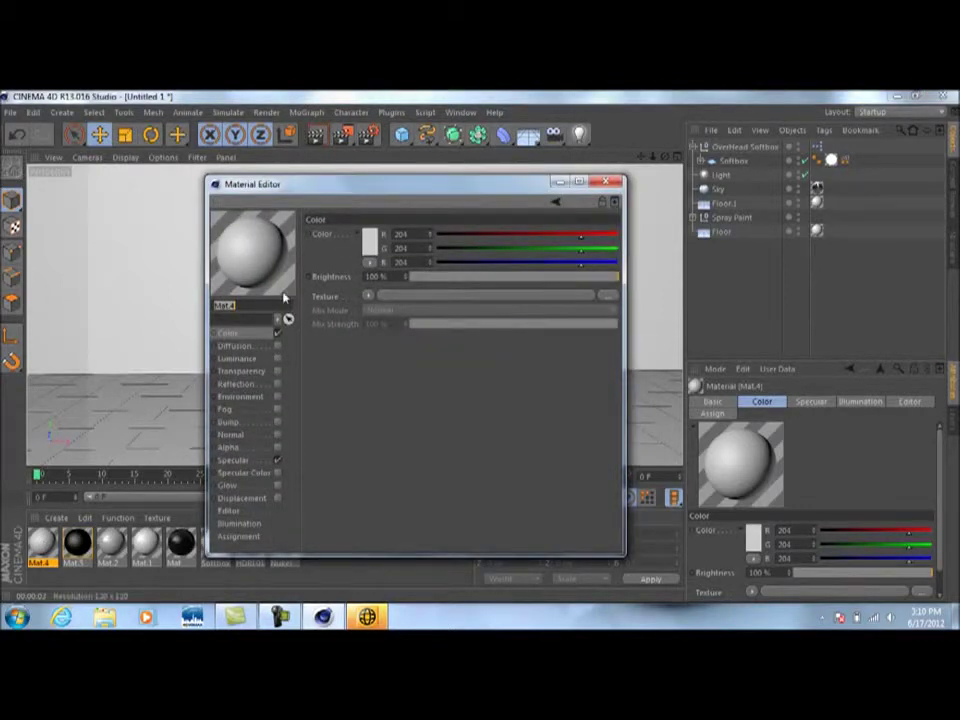
pyautogui.click(369, 241)
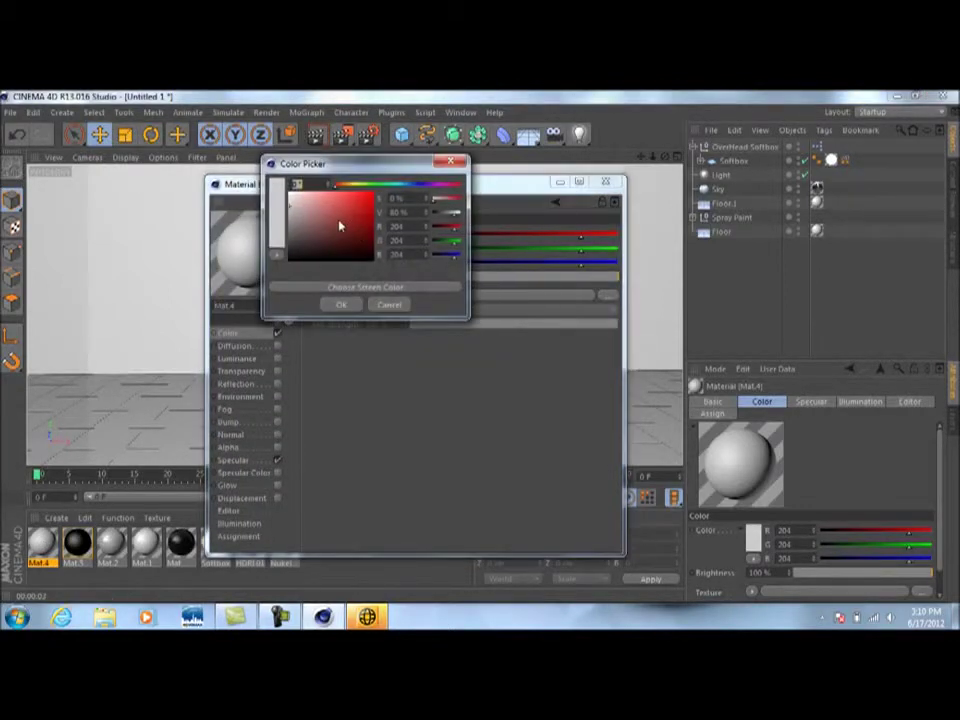
pyautogui.click(336, 305)
pyautogui.click(605, 181)
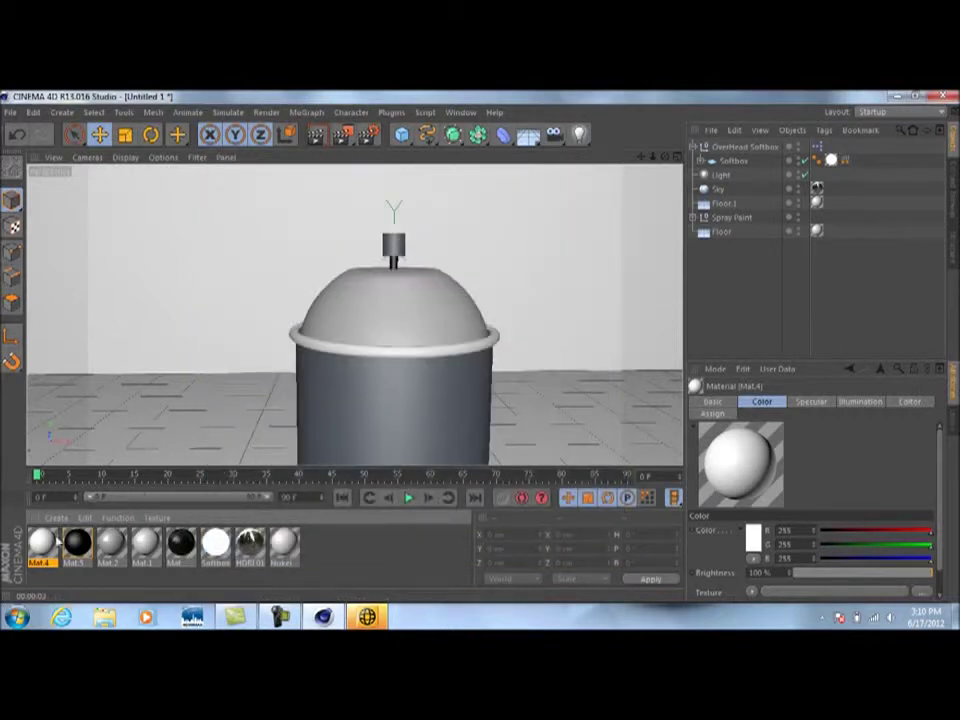
pyautogui.moveTo(394, 247); pyautogui.dragTo(395, 247)
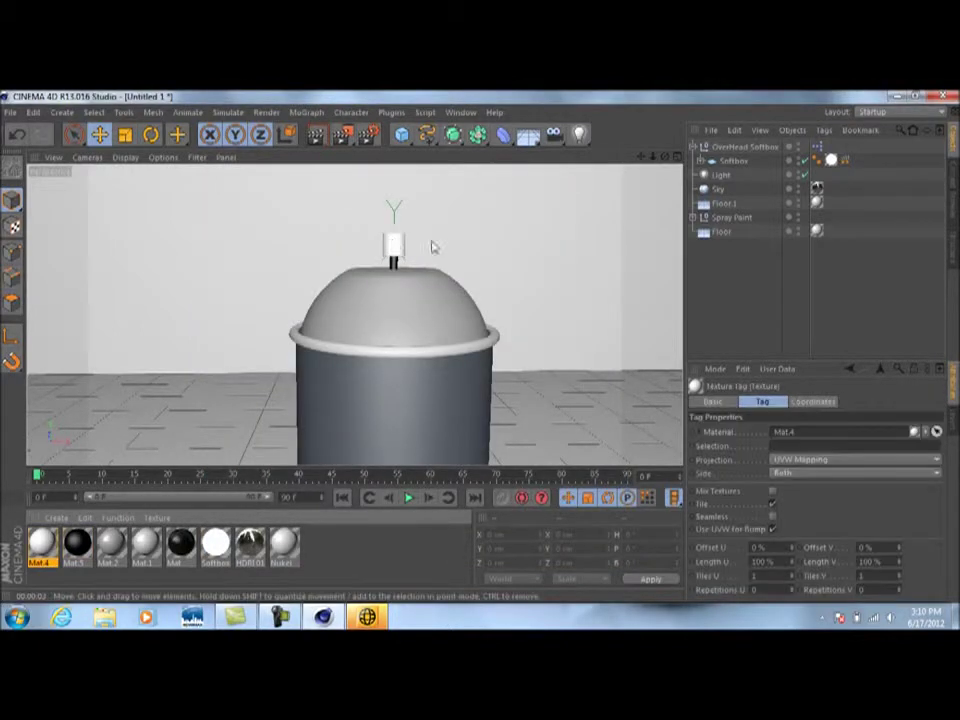
# Create a new material and set its color to bright blue RGB 16, 4, 255.
pyautogui.scroll(-5, 540, 234)
pyautogui.moveTo(641, 160); pyautogui.dragTo(537, 172)
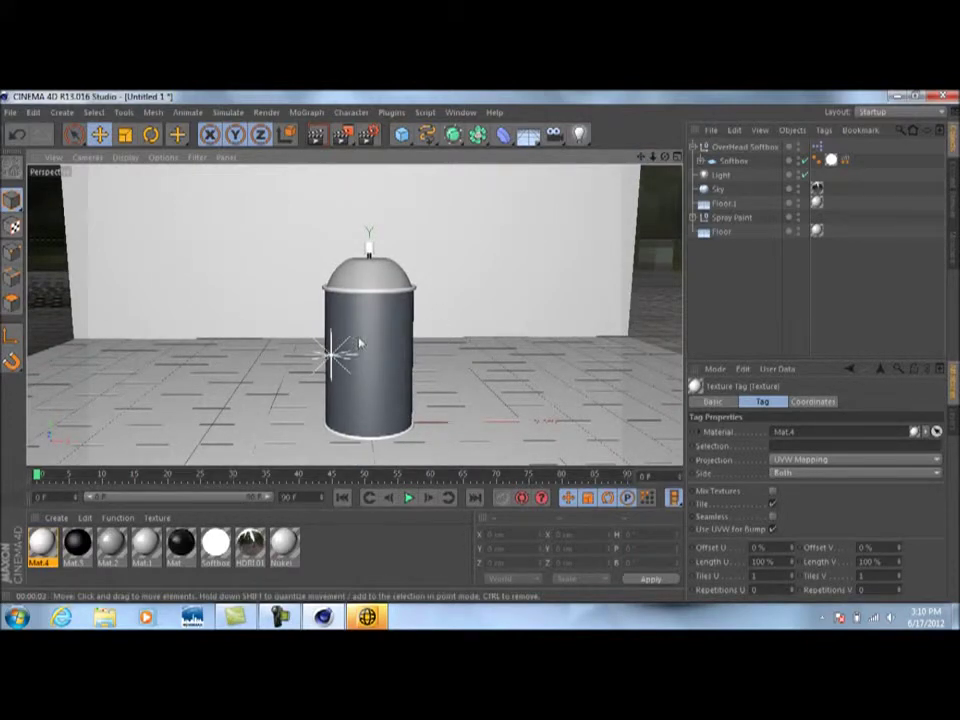
pyautogui.doubleClick(347, 561)
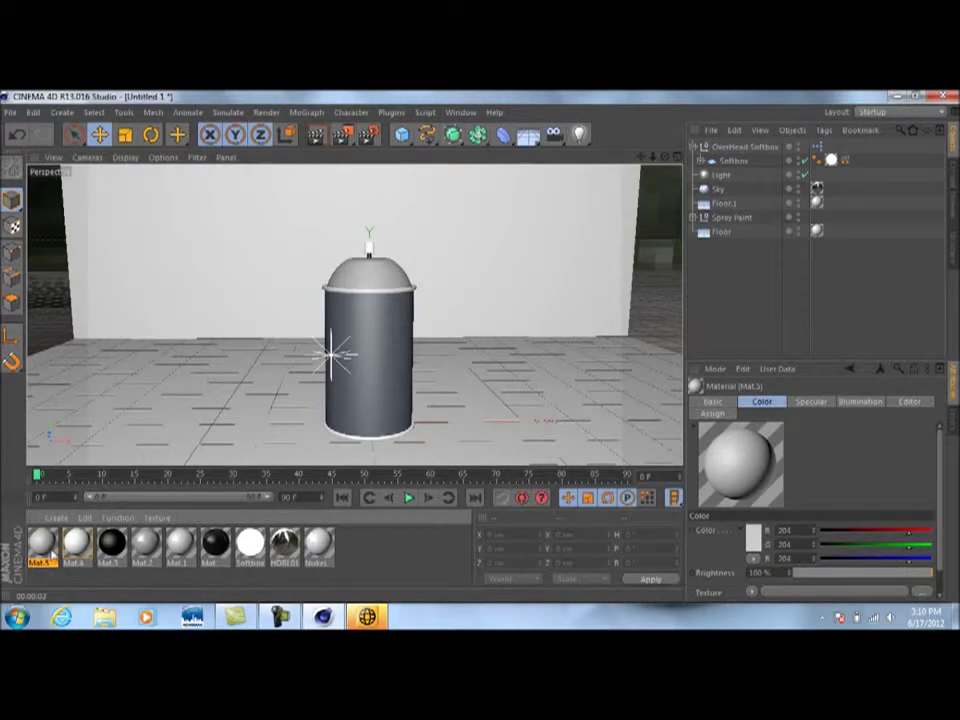
pyautogui.doubleClick(53, 551)
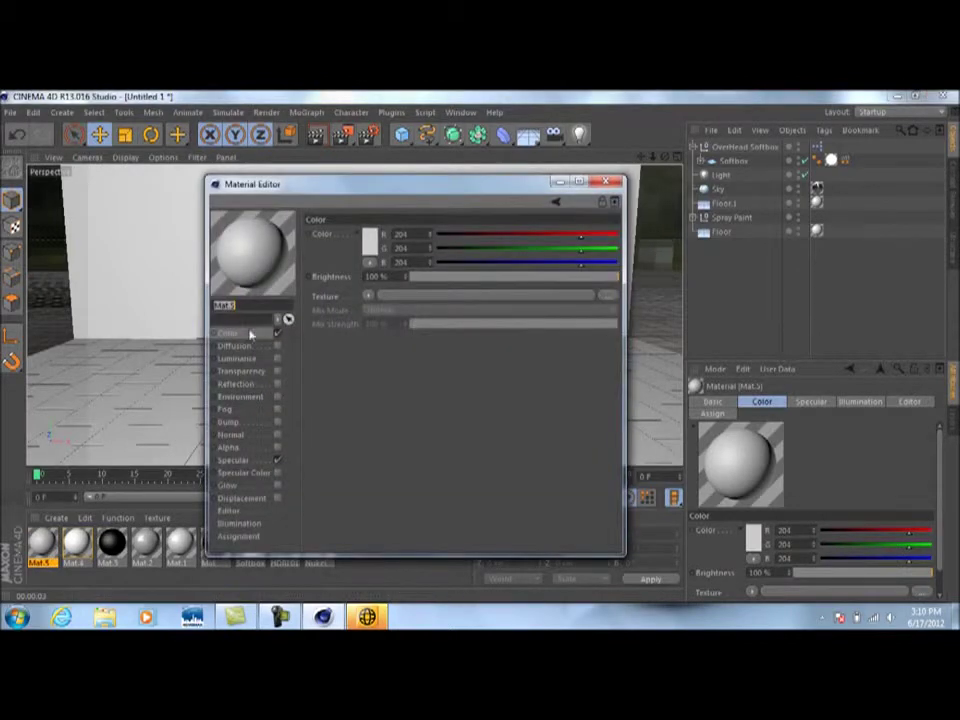
pyautogui.click(371, 251)
pyautogui.click(422, 195)
pyautogui.moveTo(374, 206)
pyautogui.mouseDown()
pyautogui.moveTo(380, 196)
pyautogui.moveTo(385, 213)
pyautogui.moveTo(369, 202)
pyautogui.moveTo(378, 202)
pyautogui.mouseUp()
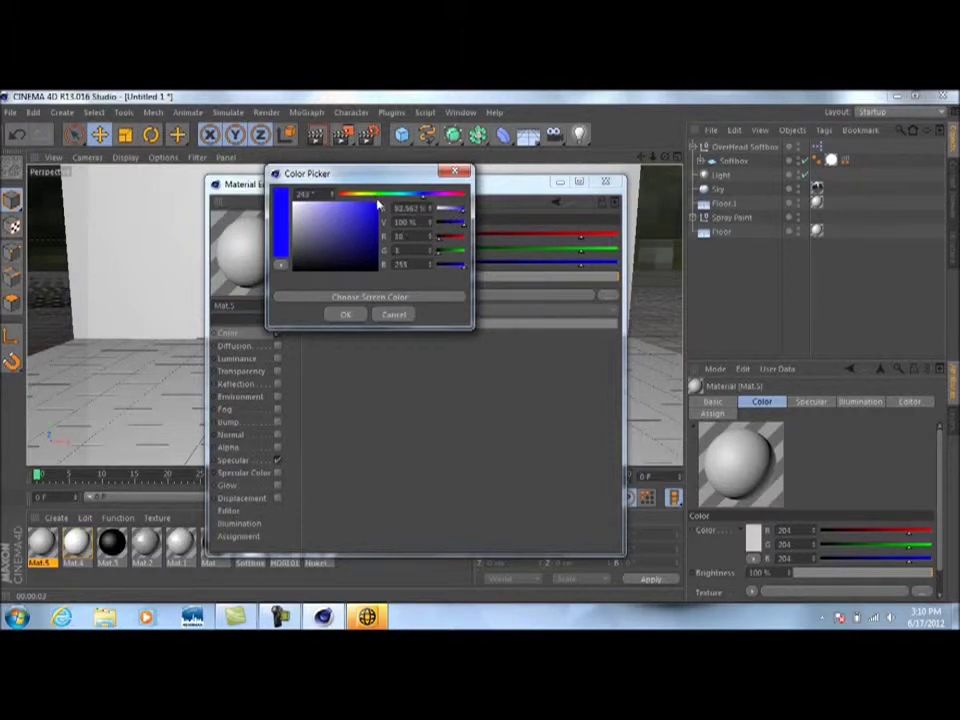
pyautogui.click(345, 314)
# Enable the blue material's reflection at a reduced brightness and apply the material to the can's cylindrical body.
pyautogui.click(277, 383)
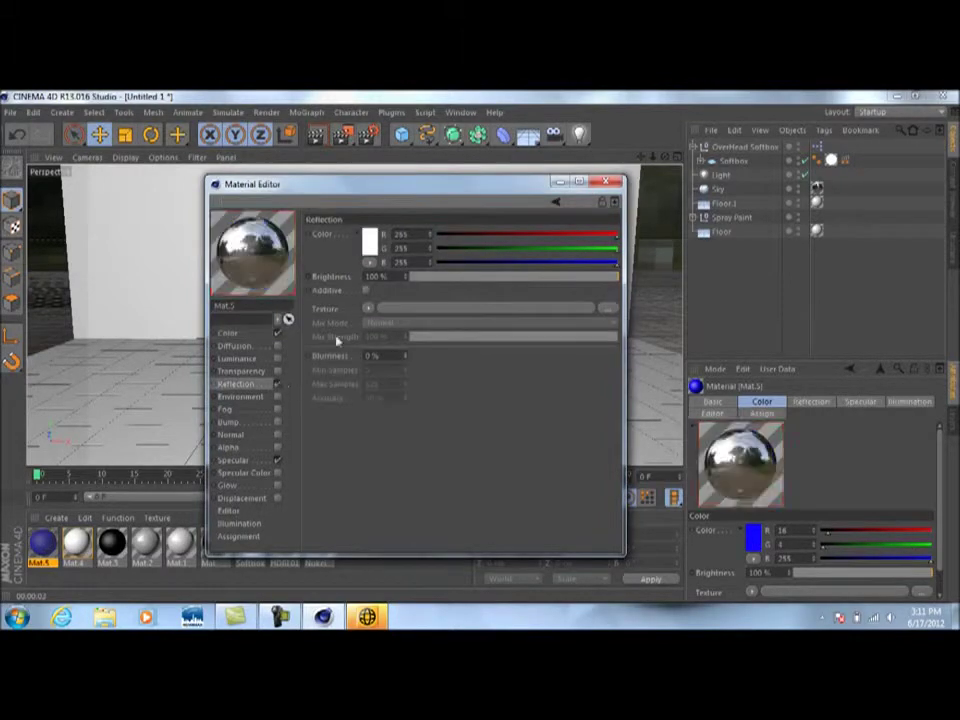
pyautogui.click(391, 276)
pyautogui.write('5')
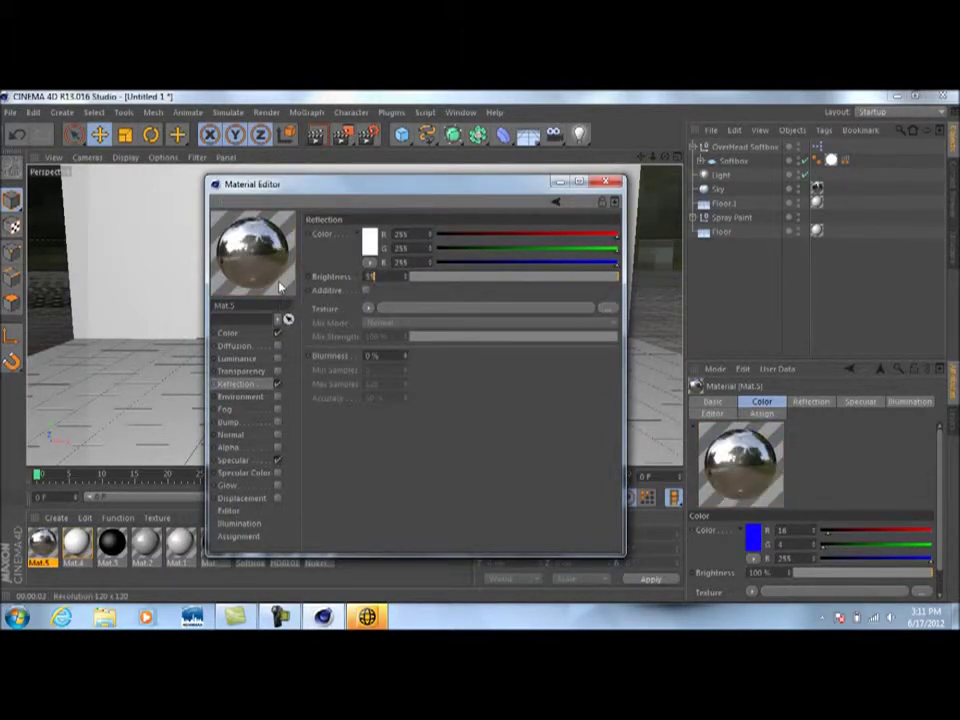
pyautogui.press('Return')
pyautogui.click(605, 181)
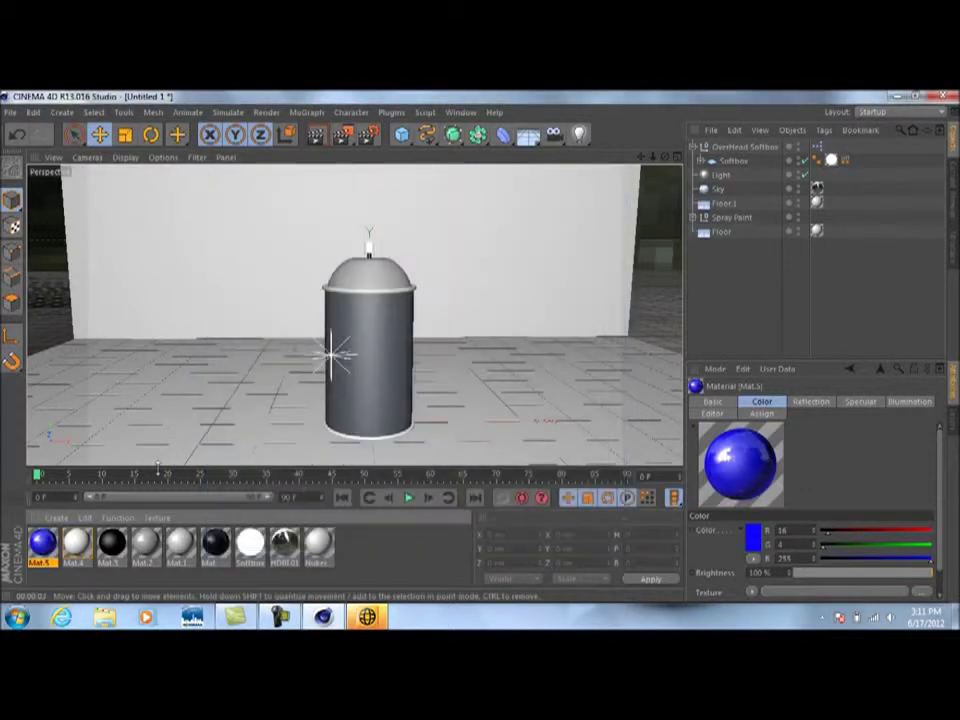
pyautogui.moveTo(118, 495); pyautogui.dragTo(344, 404)
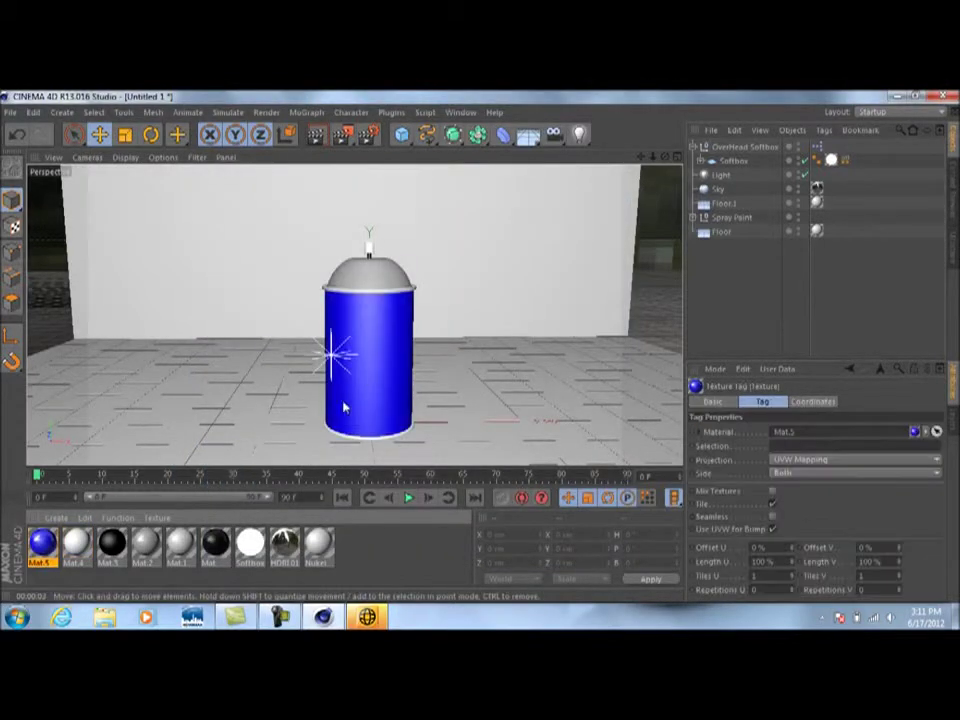
# Render a viewport preview of the can to check the new materials, with nothing left selected.
pyautogui.moveTo(642, 157)
pyautogui.mouseDown()
pyautogui.moveTo(720, 155)
pyautogui.moveTo(634, 157)
pyautogui.mouseUp()
pyautogui.click(318, 137)
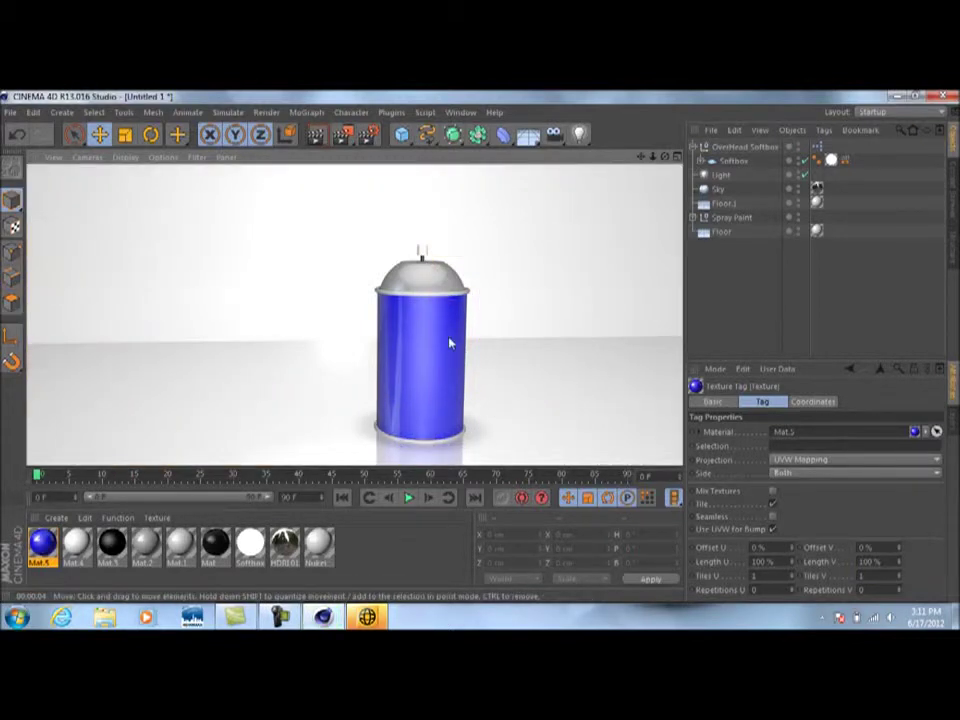
pyautogui.click(739, 272)
# Add a sphere to the scene and scale it down uniformly to about 55.8 cm in diameter.
pyautogui.moveTo(668, 158); pyautogui.dragTo(634, 182)
pyautogui.scroll(8, 398, 283)
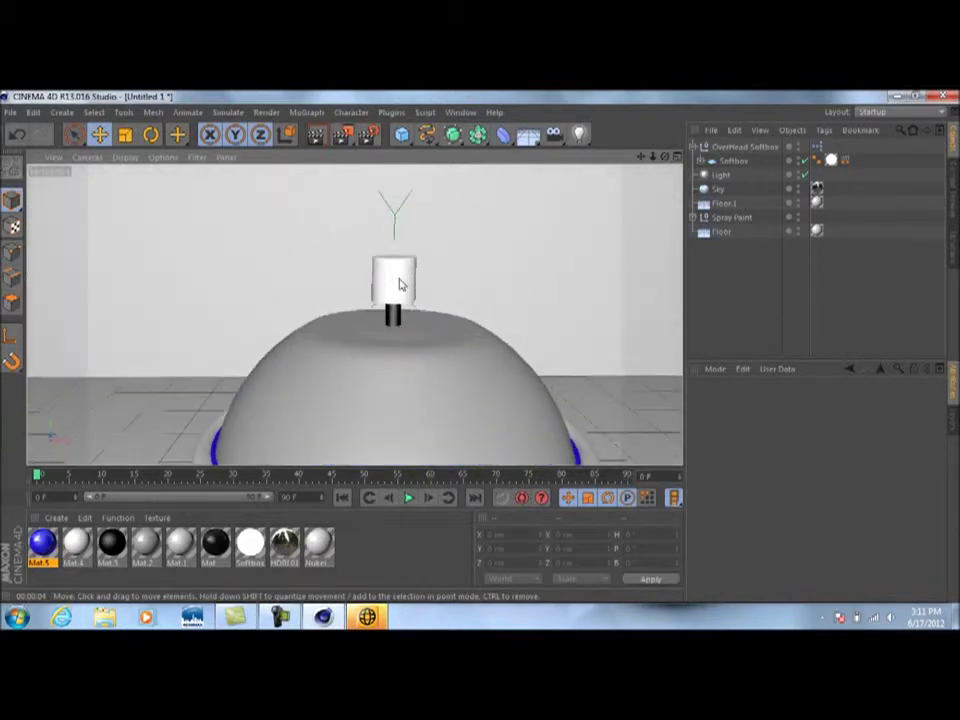
pyautogui.scroll(2, 398, 285)
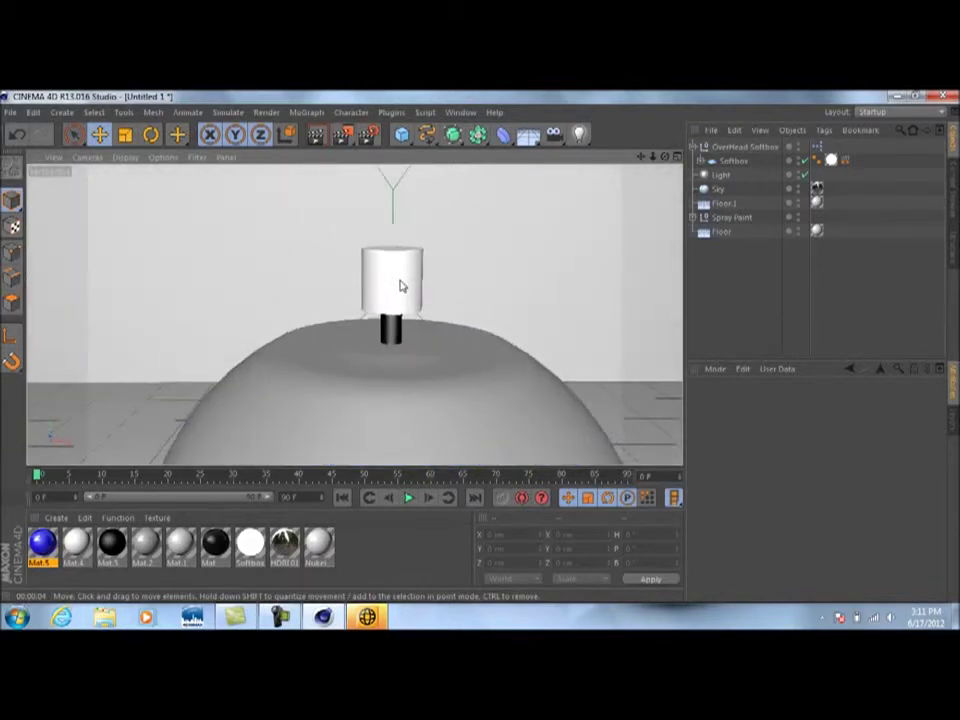
pyautogui.moveTo(401, 137); pyautogui.dragTo(509, 10)
pyautogui.scroll(-4, 630, 280)
pyautogui.click(126, 135)
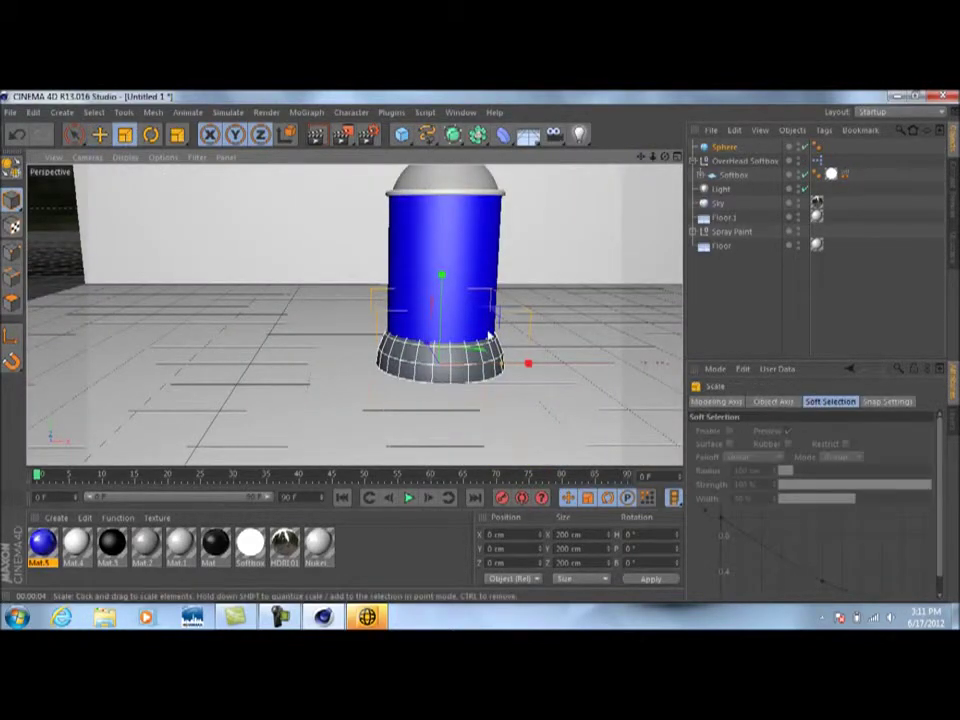
pyautogui.moveTo(496, 340); pyautogui.dragTo(335, 400)
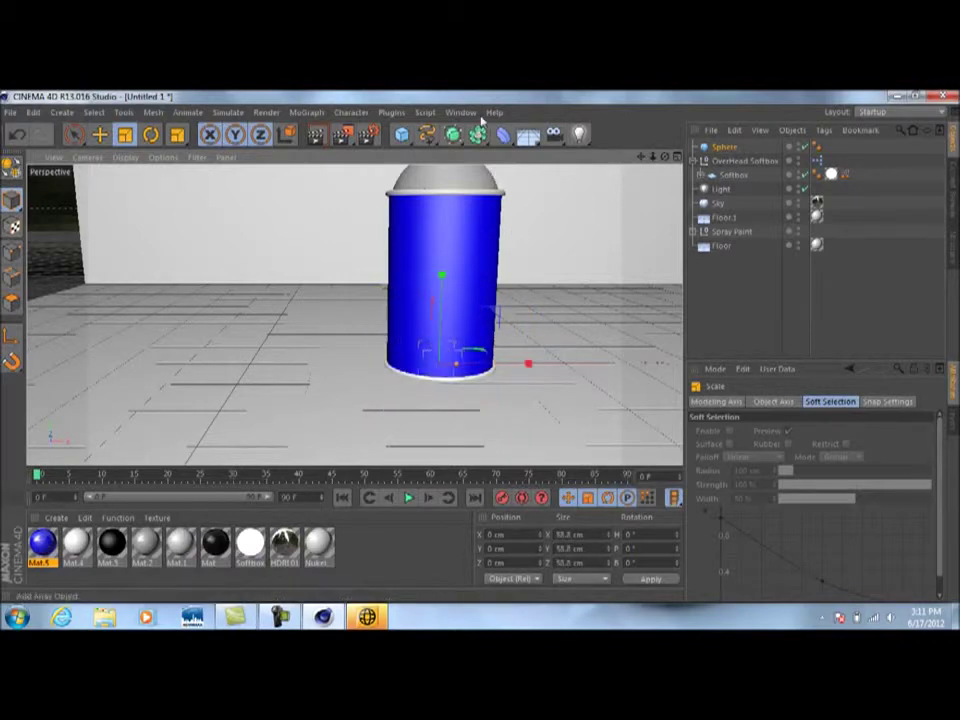
# Raise the small sphere along the Y axis to about 372 cm, so it sits at the top of the nozzle.
pyautogui.press('e')
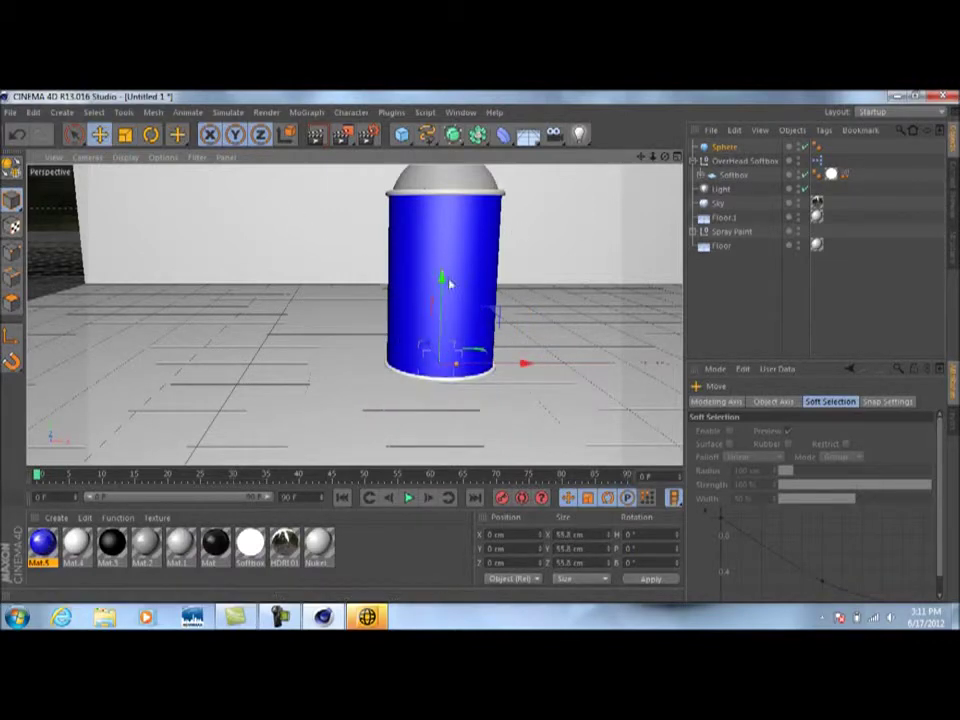
pyautogui.click(447, 285)
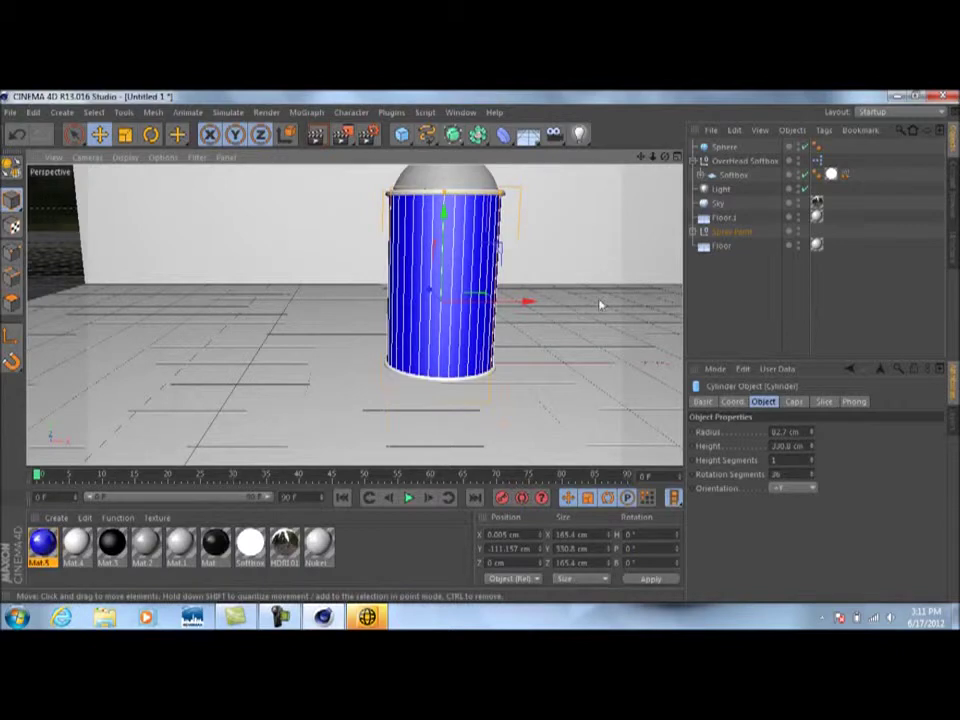
pyautogui.click(725, 147)
pyautogui.moveTo(442, 280); pyautogui.dragTo(447, 92)
pyautogui.moveTo(642, 158); pyautogui.dragTo(605, 399)
pyautogui.scroll(4, 472, 307)
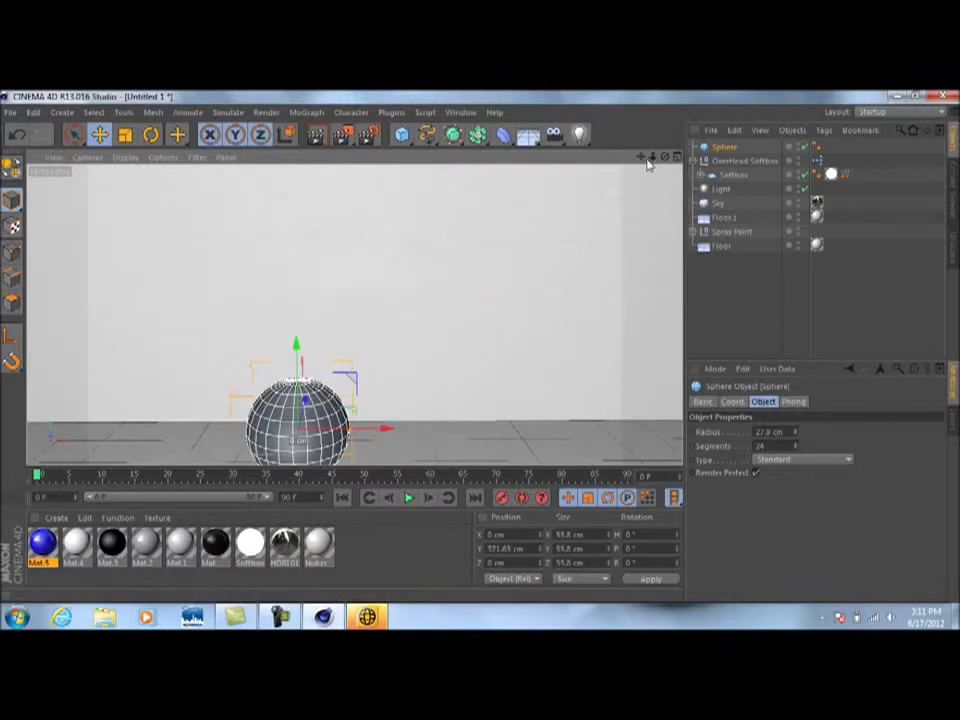
pyautogui.moveTo(642, 158); pyautogui.dragTo(852, 46)
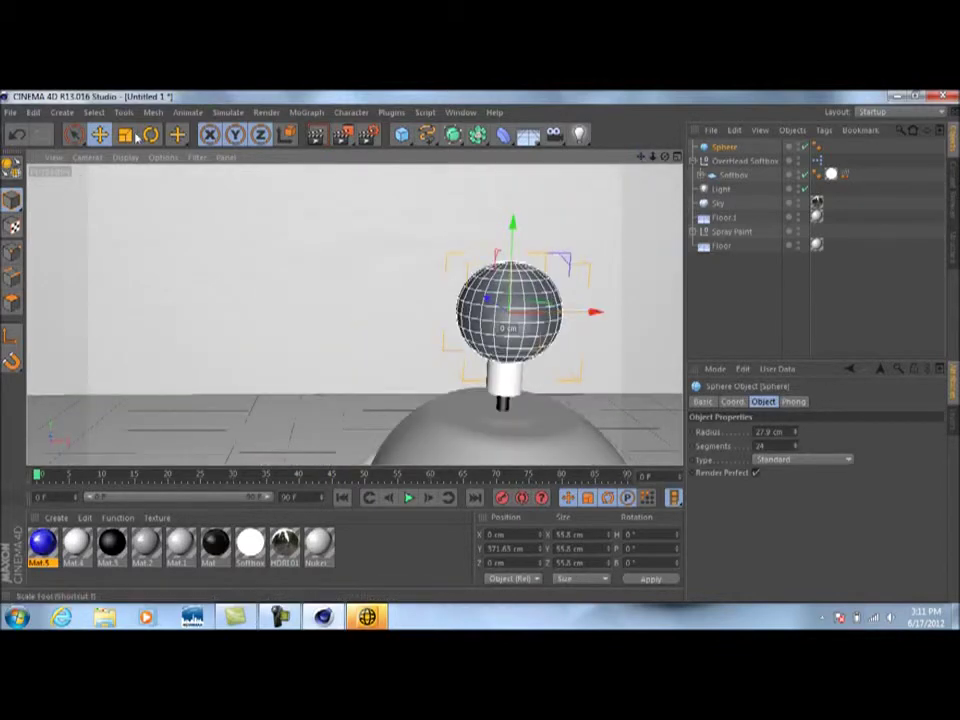
# Scale the small sphere down uniformly to about 6.6 cm in diameter.
pyautogui.click(127, 136)
pyautogui.moveTo(560, 275); pyautogui.dragTo(367, 383)
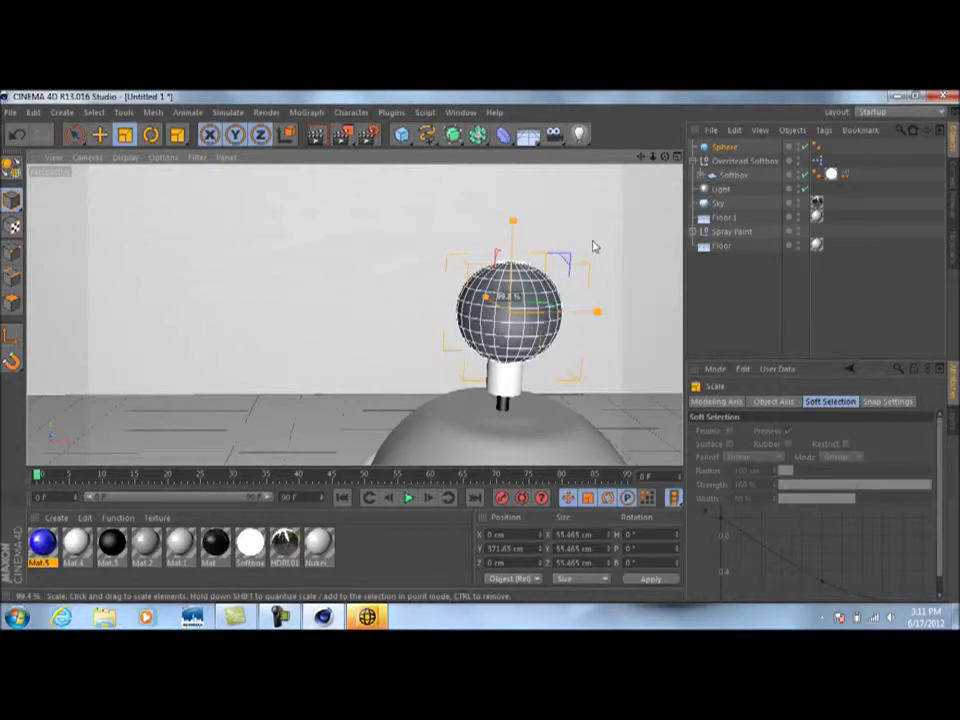
pyautogui.moveTo(594, 246); pyautogui.dragTo(223, 467)
# Lower the small sphere onto the white nozzle cap at about Y 336 cm and bring it to the front face at about Z -7.4 cm.
pyautogui.click(101, 136)
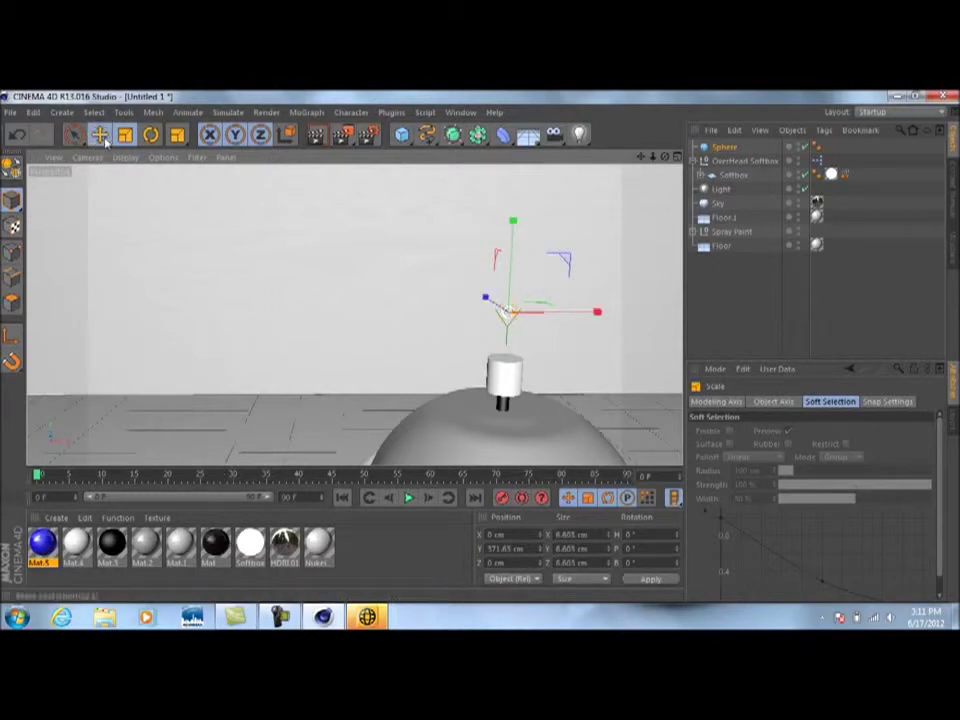
pyautogui.moveTo(511, 220); pyautogui.dragTo(510, 297)
pyautogui.click(606, 367)
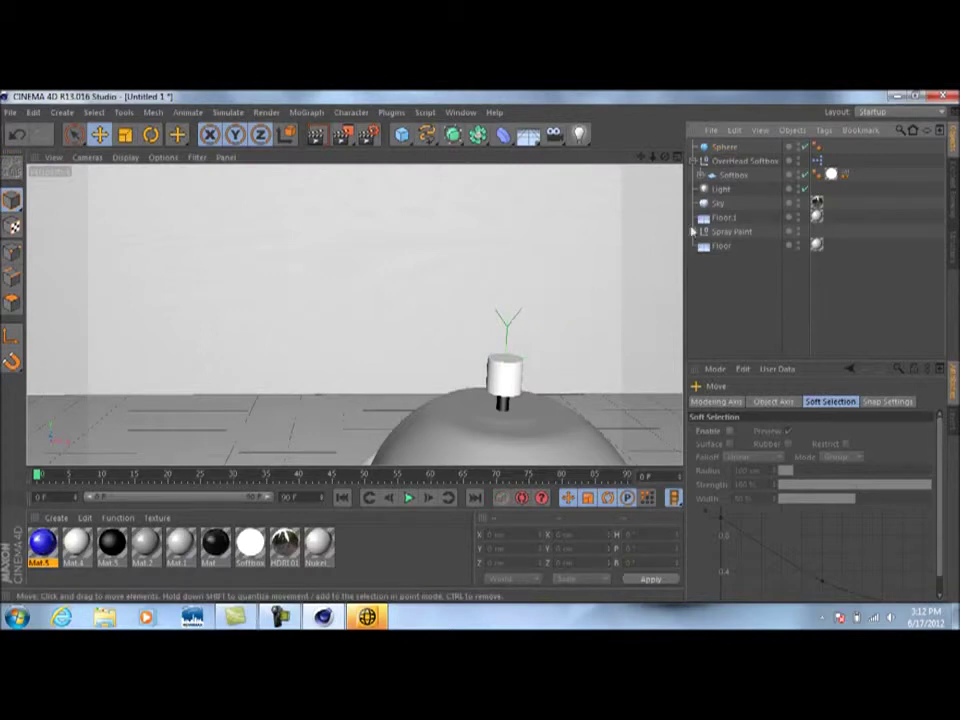
pyautogui.click(490, 360)
pyautogui.moveTo(490, 358); pyautogui.dragTo(489, 357)
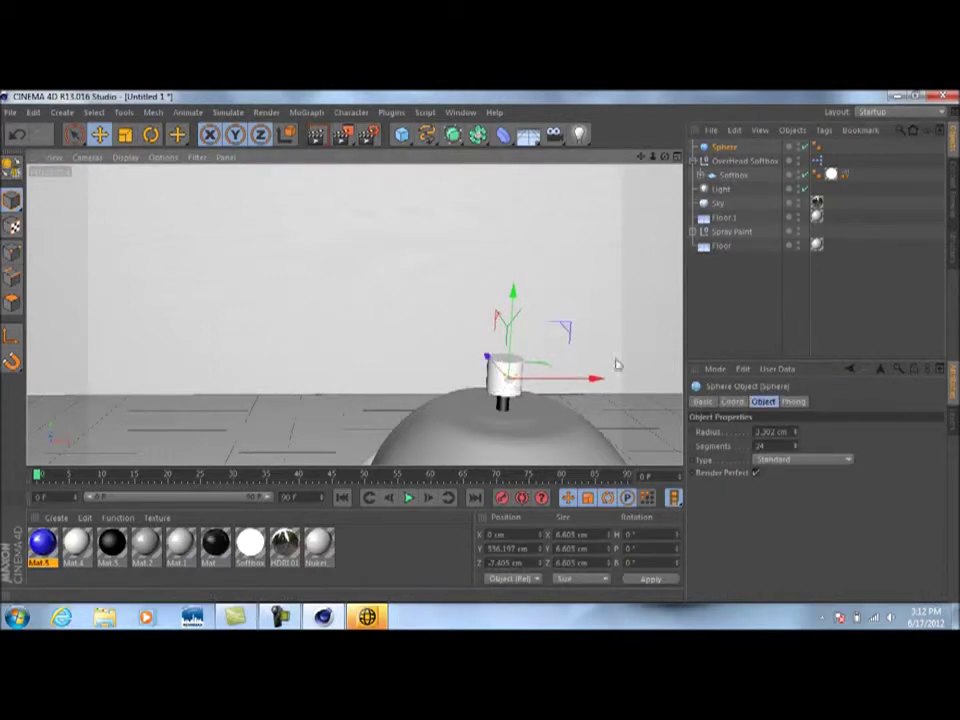
pyautogui.click(598, 337)
# Raise the sphere slightly on the front of the nozzle cap to about Y 339.5 cm and leave nothing selected.
pyautogui.moveTo(666, 158); pyautogui.dragTo(668, 163)
pyautogui.hotkey('ctrl', 'shift', 'z')
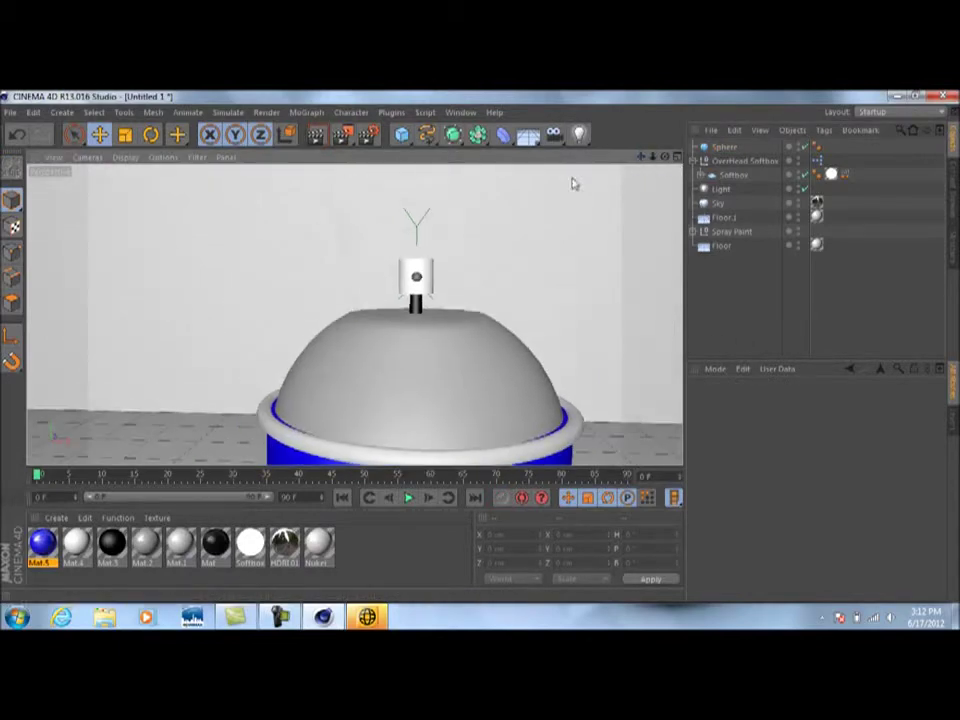
pyautogui.click(419, 230)
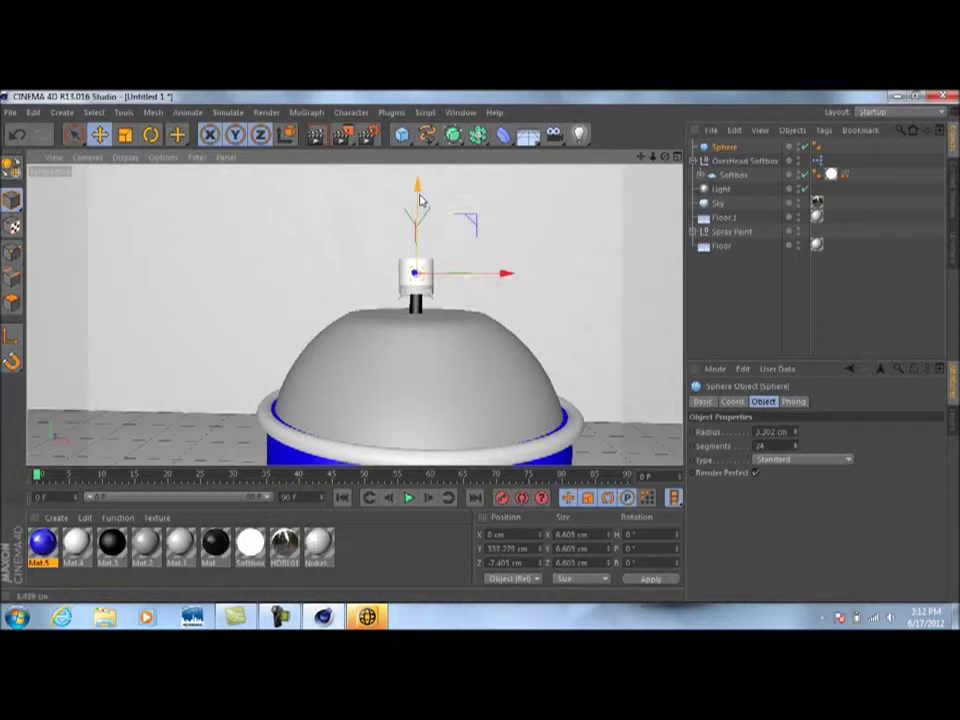
pyautogui.click(682, 291)
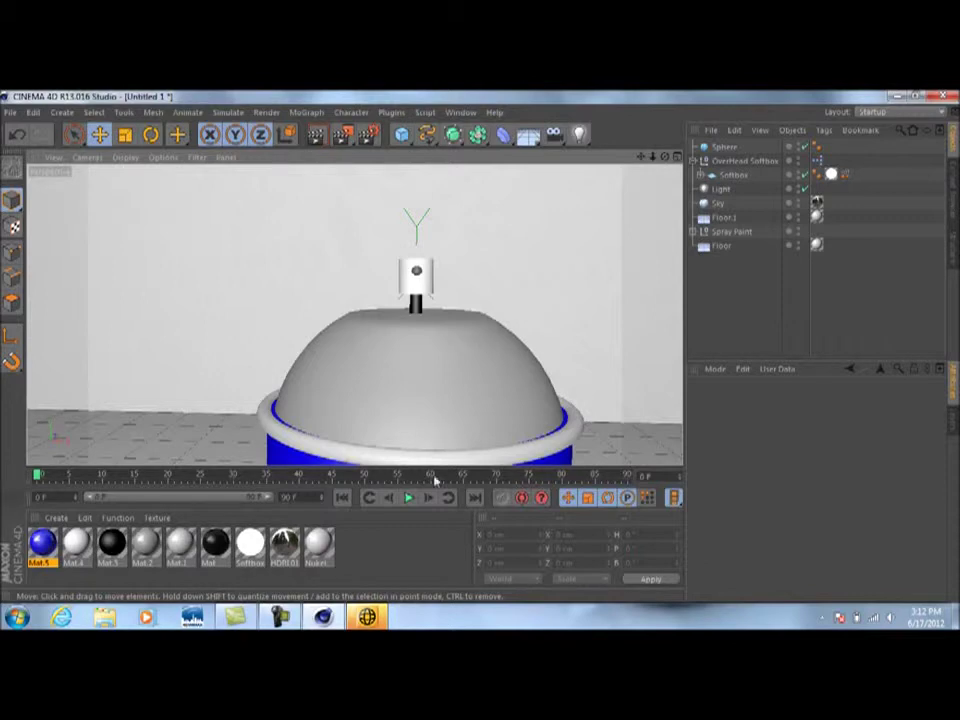
pyautogui.hotkey('ctrl', 'z')
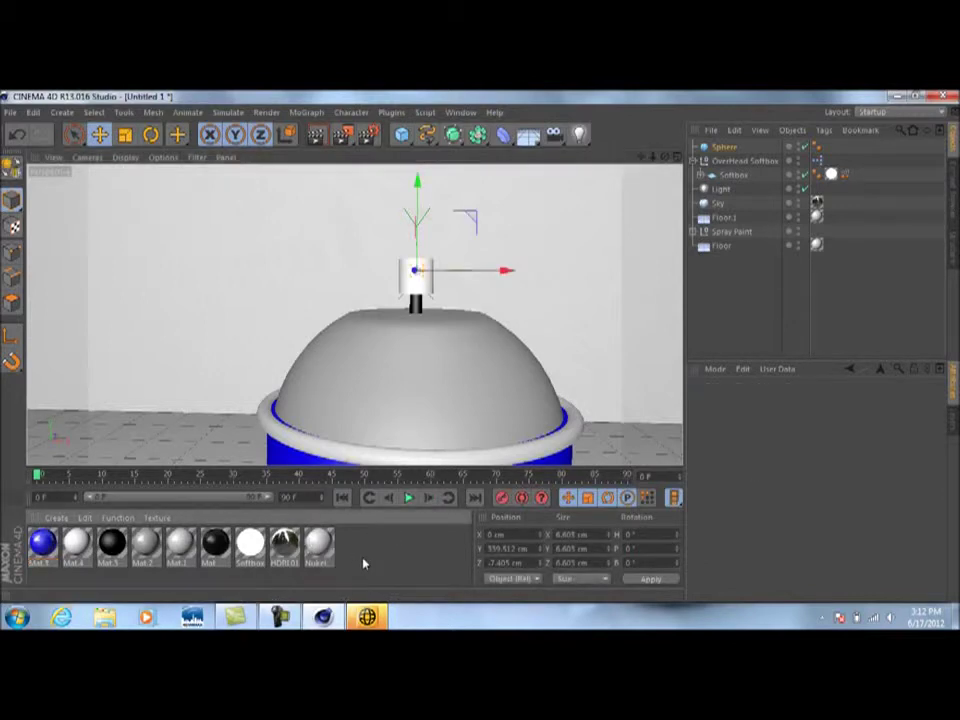
pyautogui.click(754, 274)
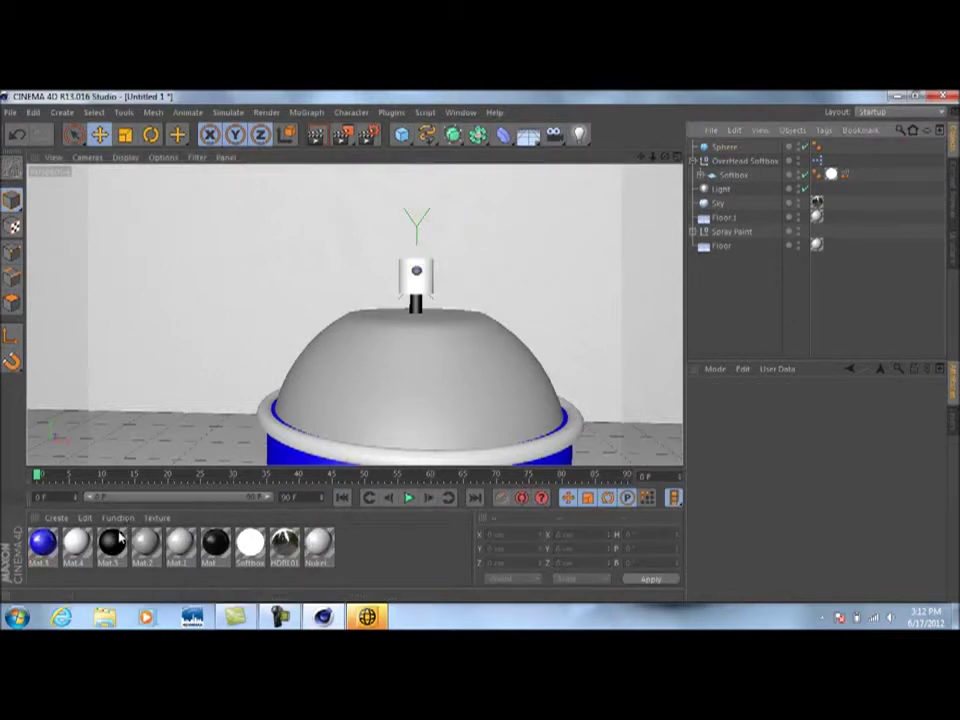
# Apply the black material Mat.3 to the nozzle sphere and render a viewport preview of the can.
pyautogui.moveTo(118, 543); pyautogui.dragTo(720, 148)
pyautogui.scroll(-5, 600, 256)
pyautogui.moveTo(641, 157); pyautogui.dragTo(514, 186)
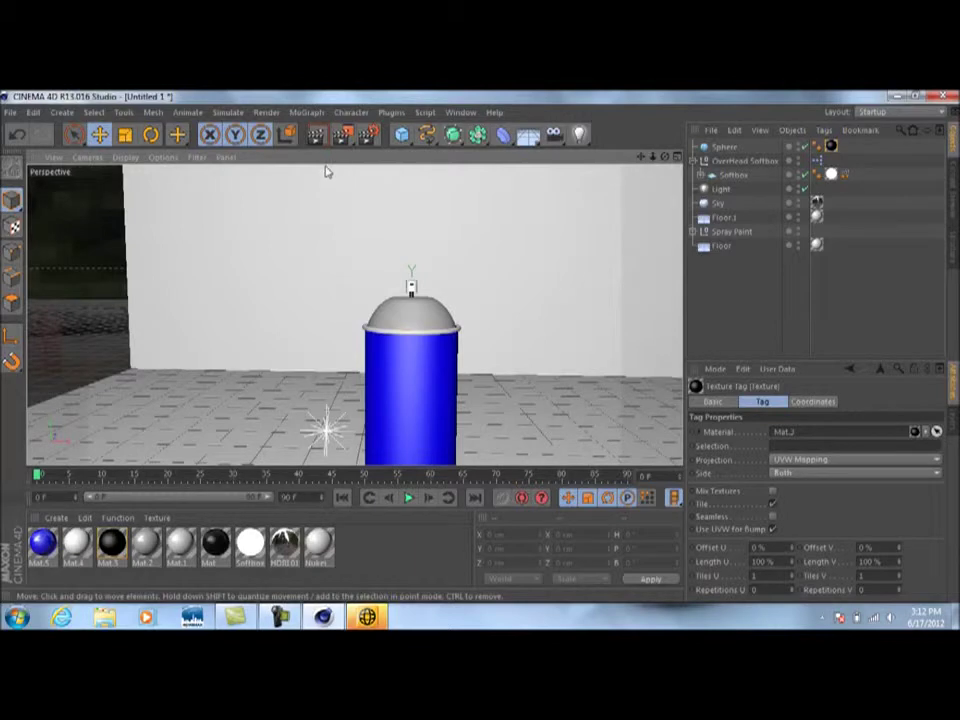
pyautogui.click(316, 134)
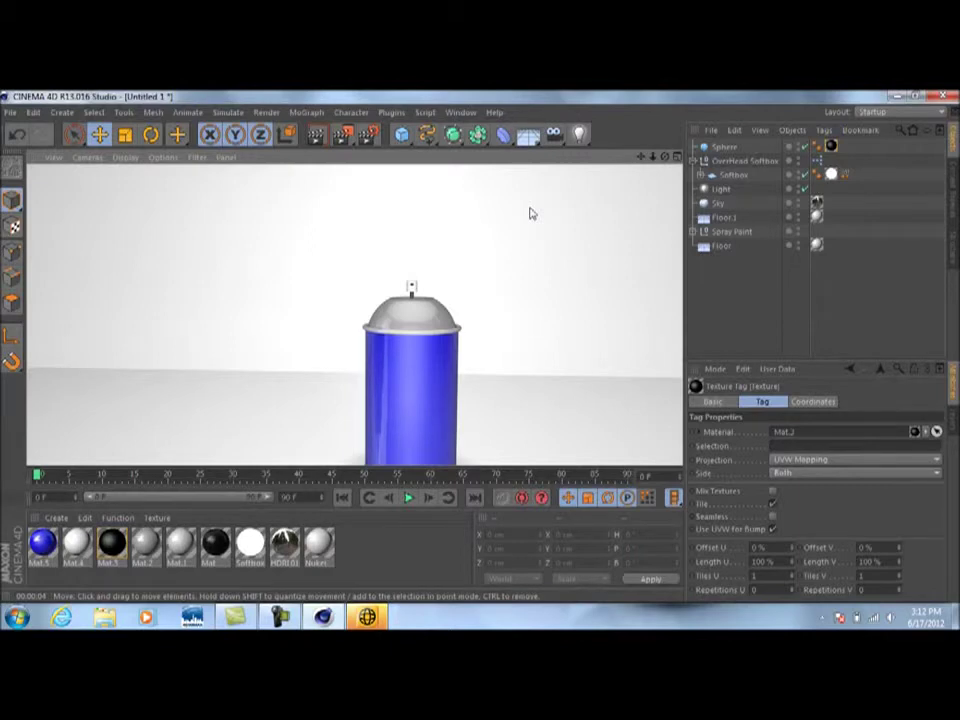
pyautogui.click(692, 289)
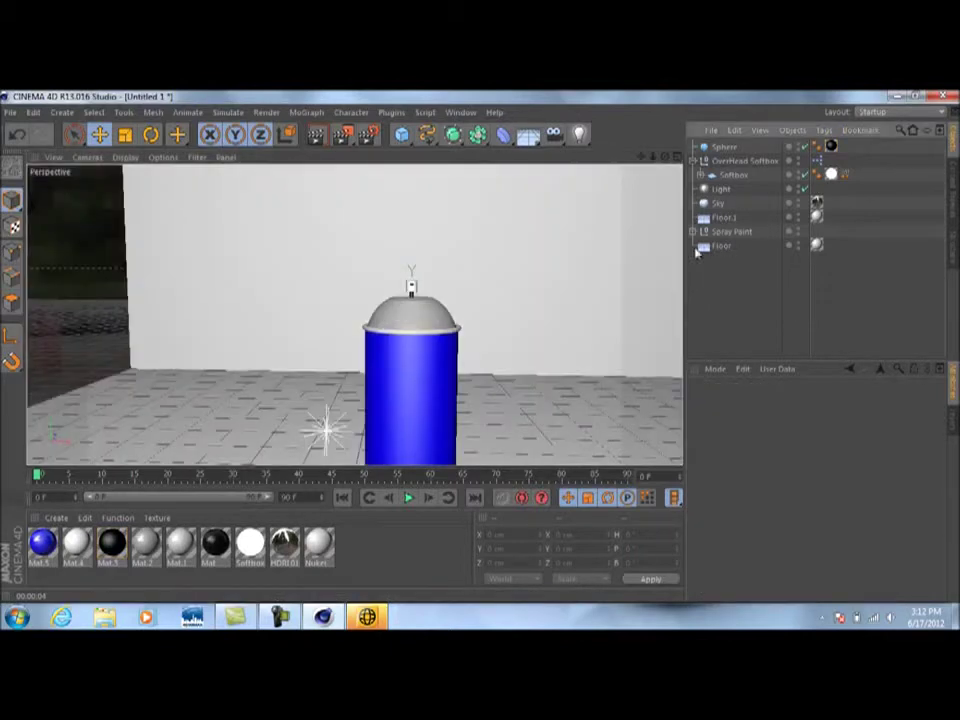
# Duplicate the Spray Paint group and move the copy along the X axis to about 228 cm, beside the original can.
pyautogui.moveTo(641, 156); pyautogui.dragTo(701, 152)
pyautogui.moveTo(643, 160); pyautogui.dragTo(660, 230)
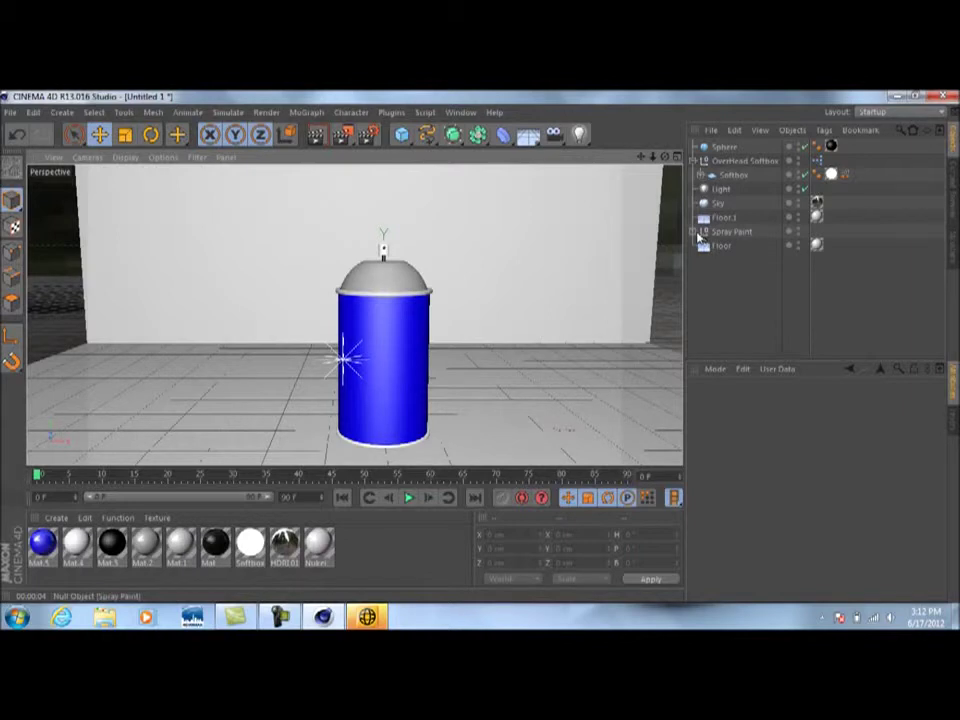
pyautogui.click(694, 232)
pyautogui.click(696, 232)
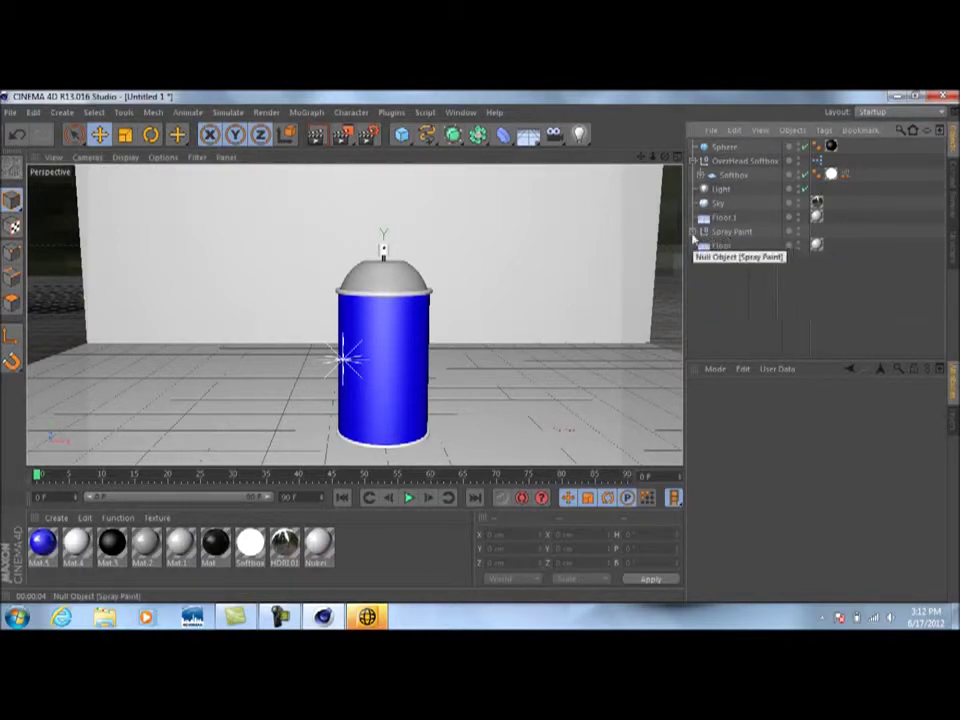
pyautogui.click(693, 231)
pyautogui.click(693, 231)
pyautogui.click(727, 232)
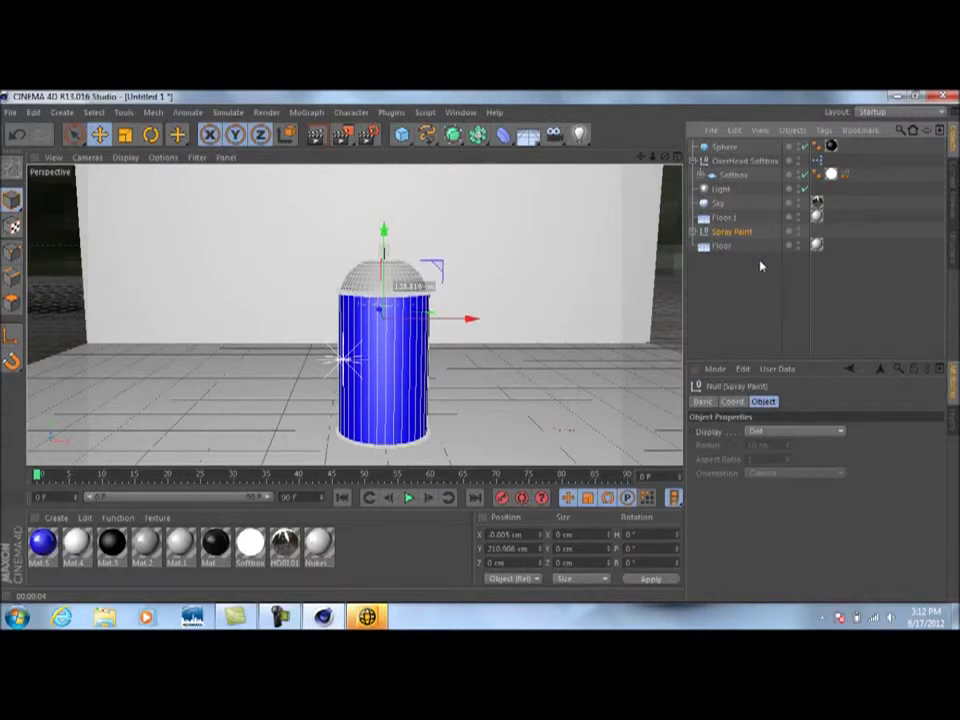
pyautogui.hotkey('ctrl', 'c')
pyautogui.hotkey('ctrl', 'v')
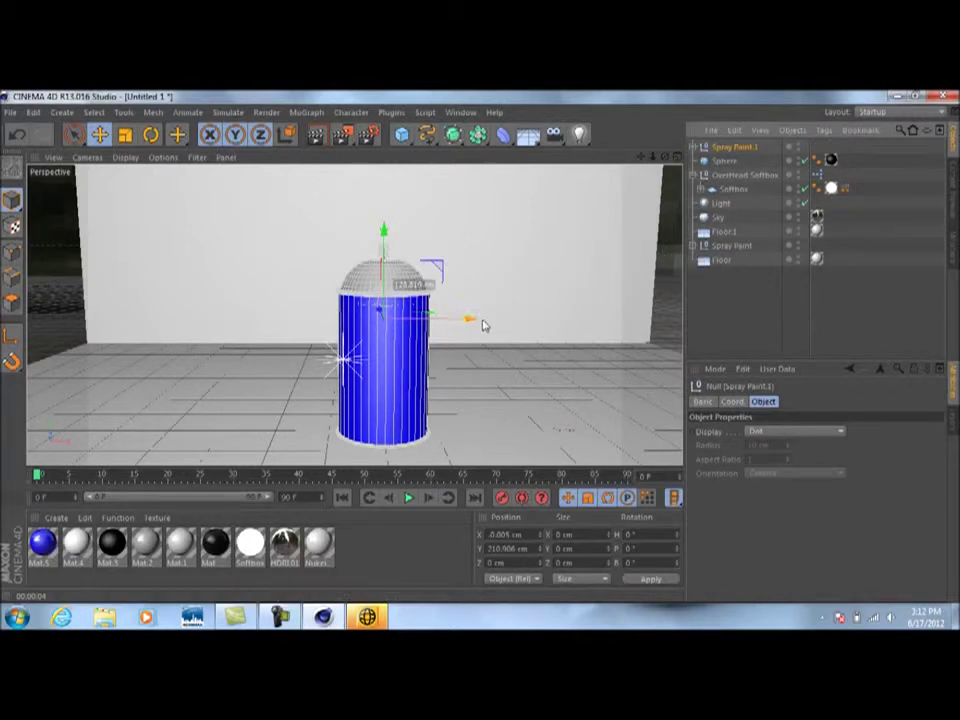
pyautogui.moveTo(474, 324); pyautogui.dragTo(603, 319)
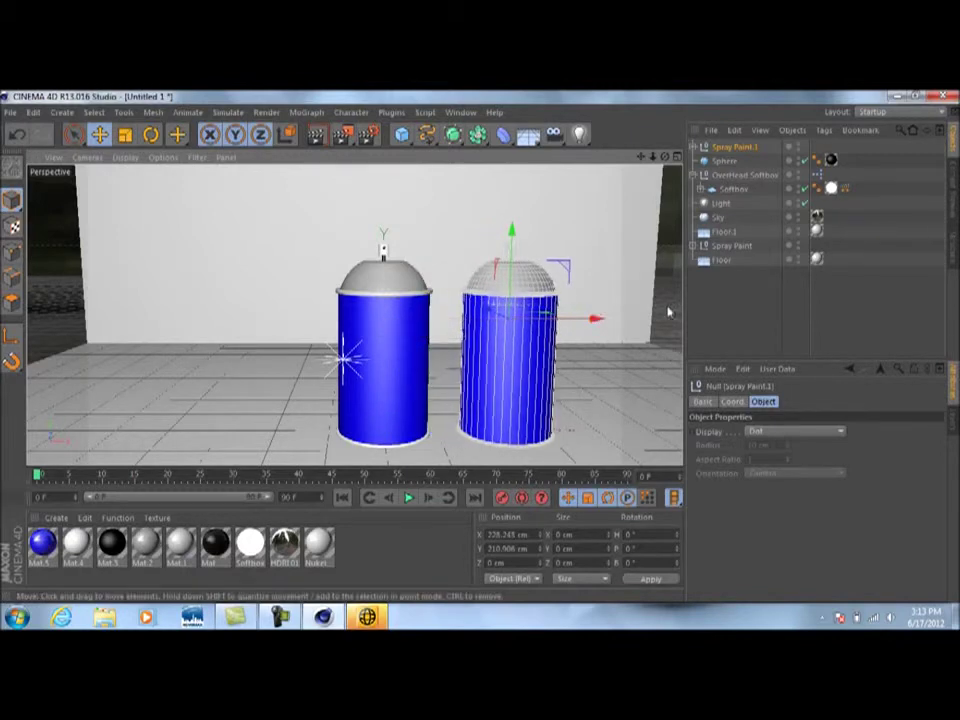
# Render a viewport preview of the two cans with nothing selected.
pyautogui.click(718, 321)
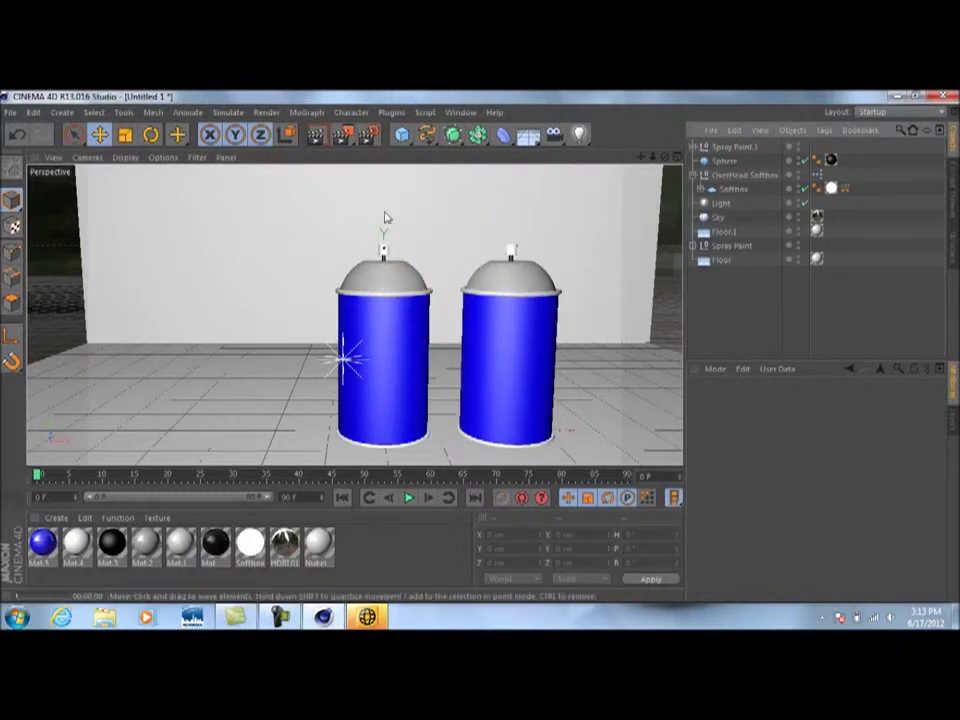
pyautogui.hotkey('ctrl', 'r')
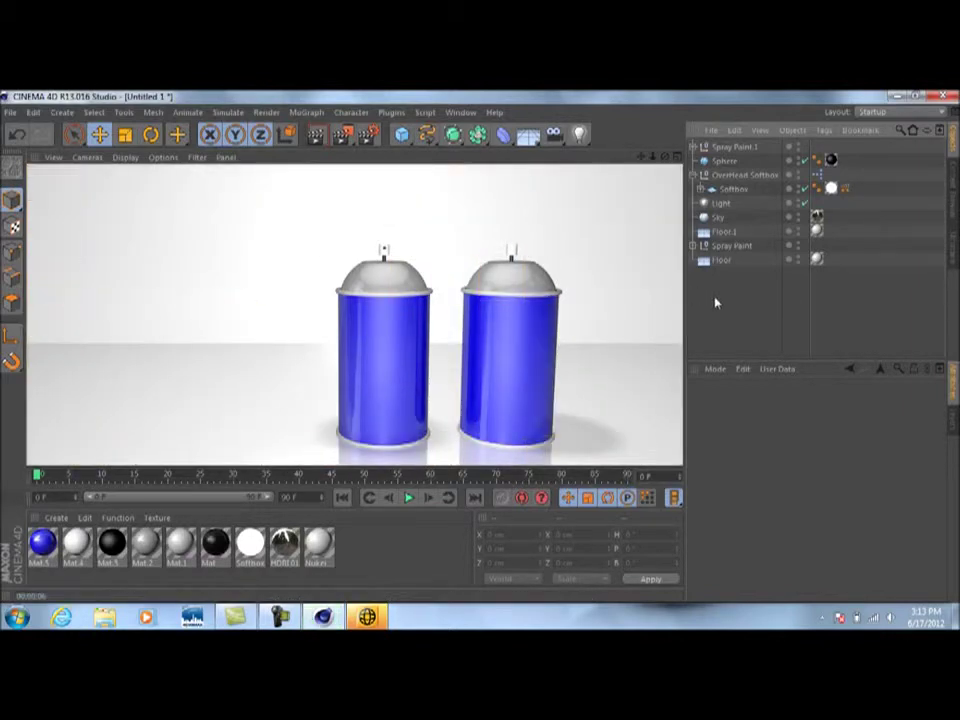
pyautogui.click(591, 294)
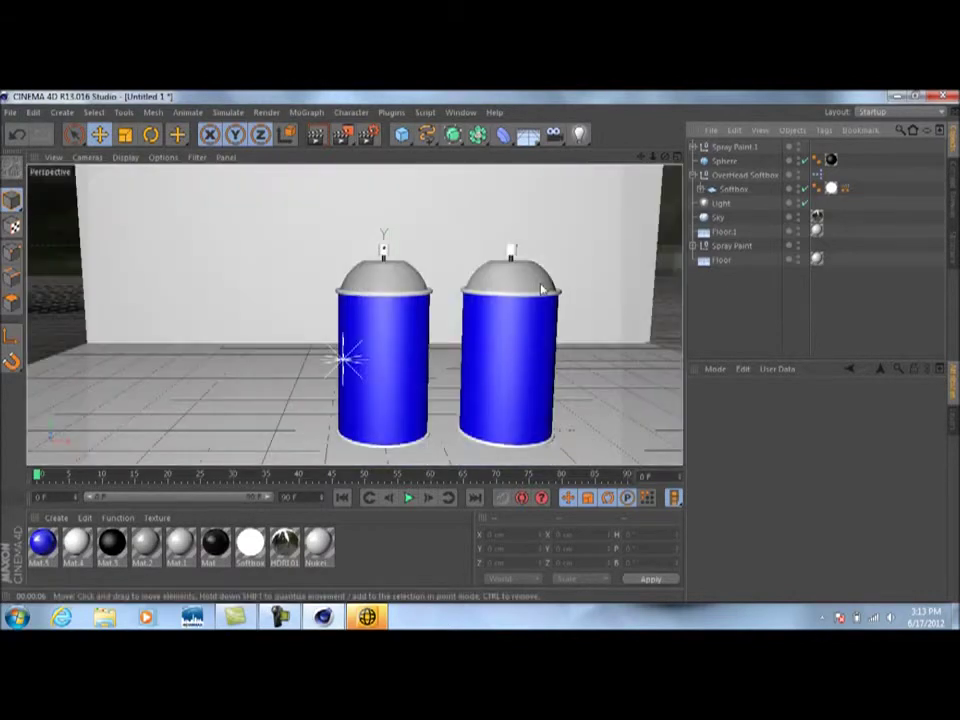
# Tilt the copied can to about 57° pitch and -33.7° bank, and delete the copy from the scene.
pyautogui.click(732, 148)
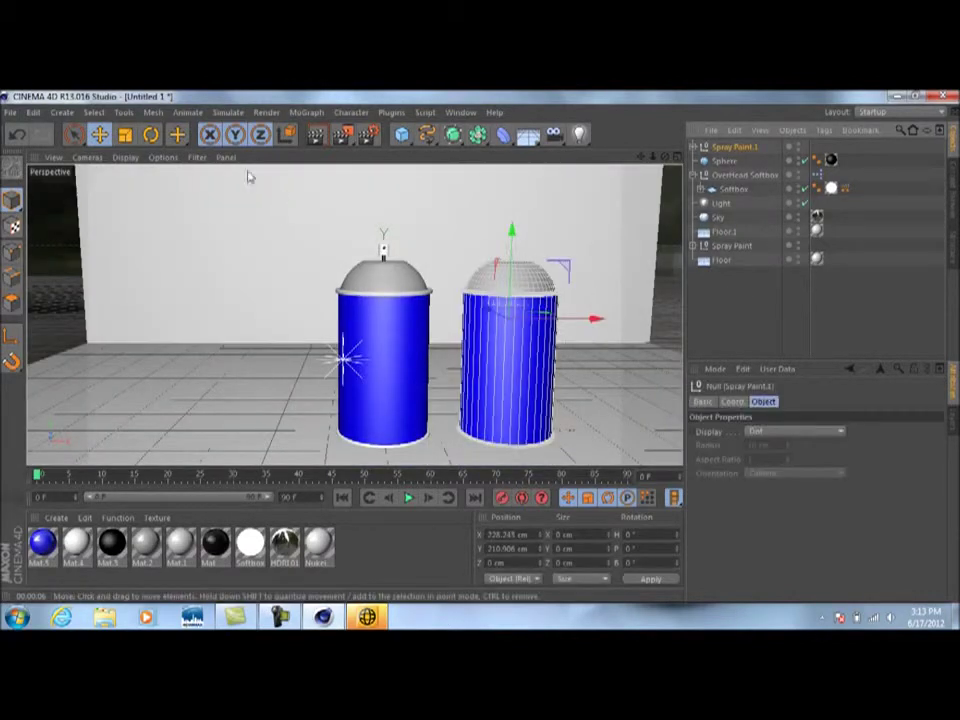
pyautogui.click(154, 142)
pyautogui.moveTo(536, 320); pyautogui.dragTo(517, 304)
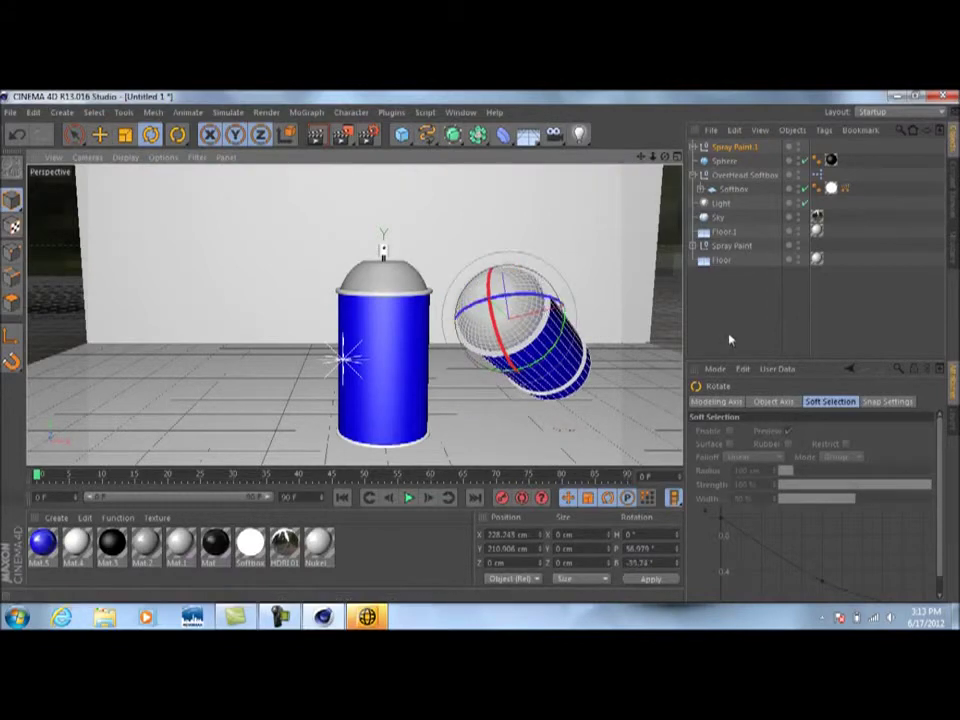
pyautogui.click(729, 336)
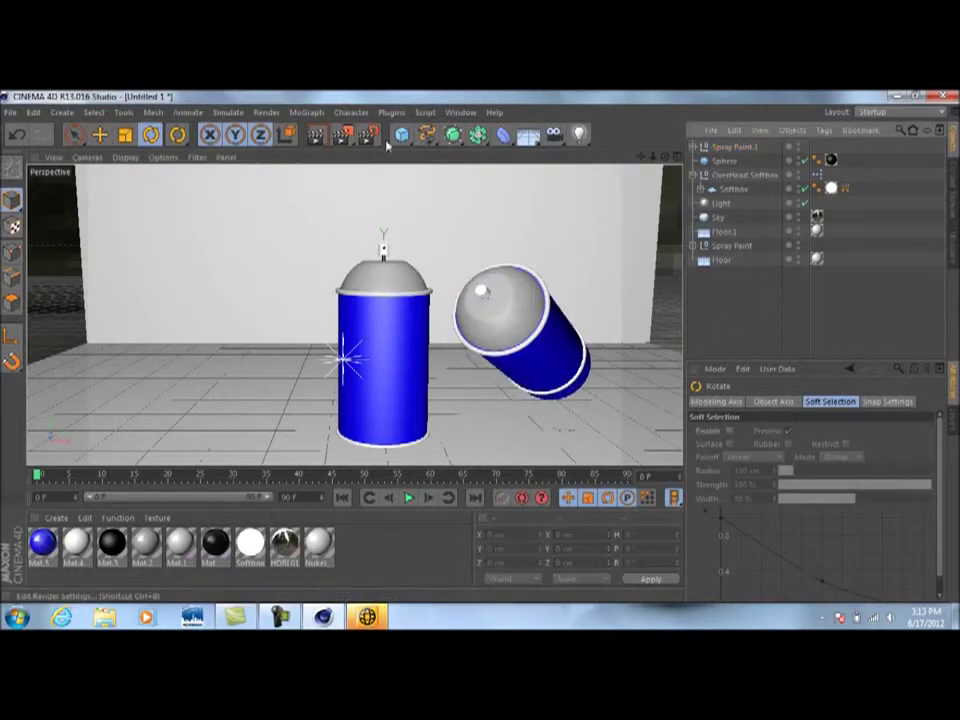
pyautogui.click(738, 147)
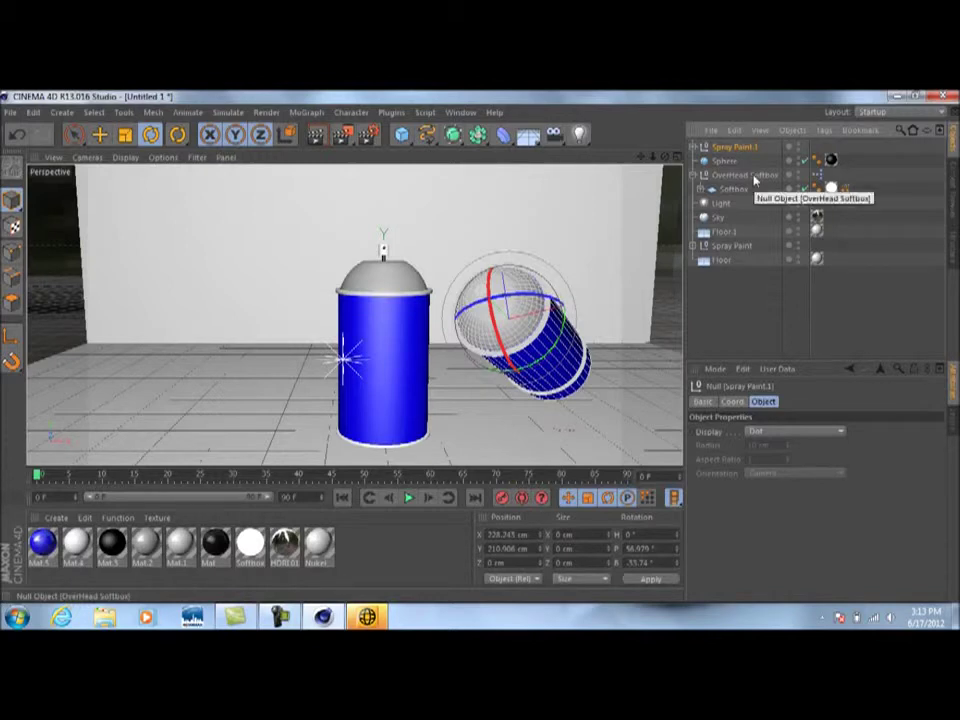
pyautogui.press('Delete')
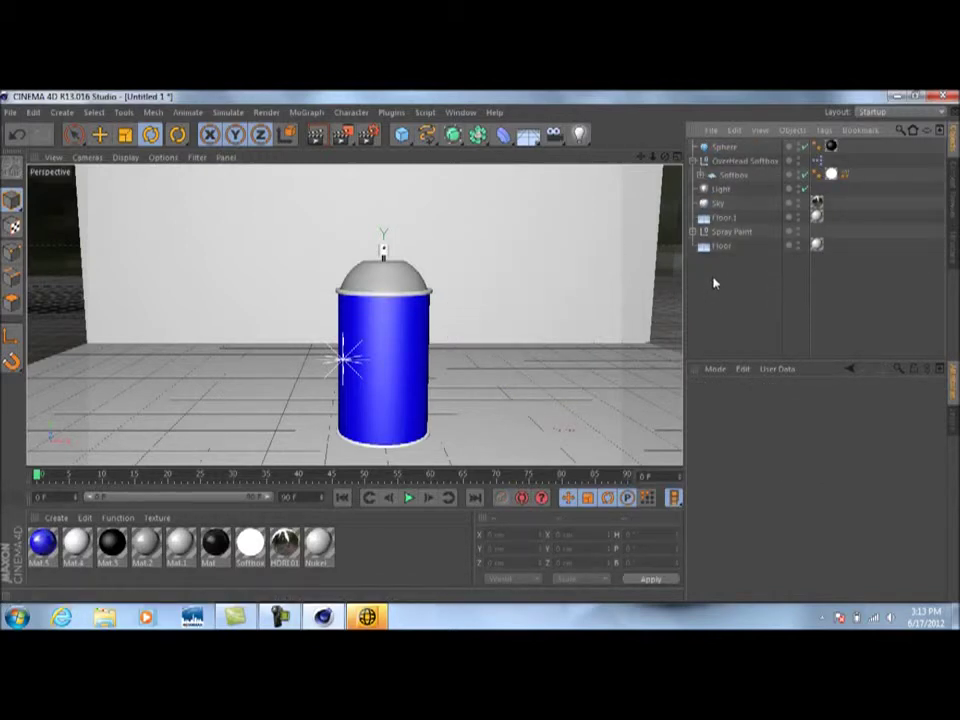
# Add the Ambient Occlusion effect to the render settings and render a viewport preview of the single can.
pyautogui.click(368, 134)
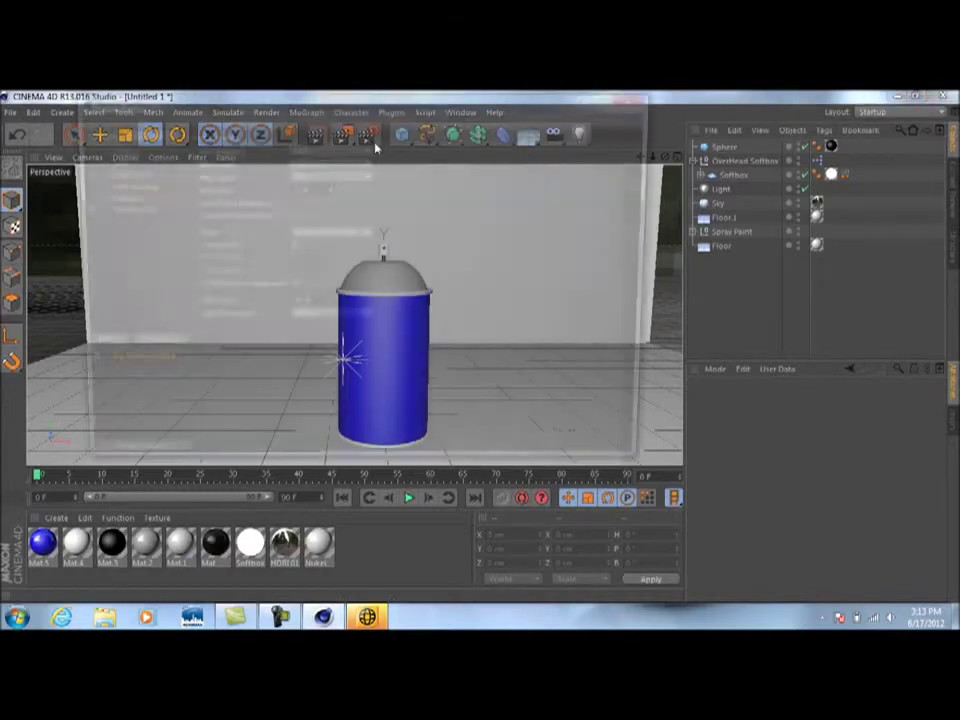
pyautogui.moveTo(296, 119); pyautogui.dragTo(350, 142)
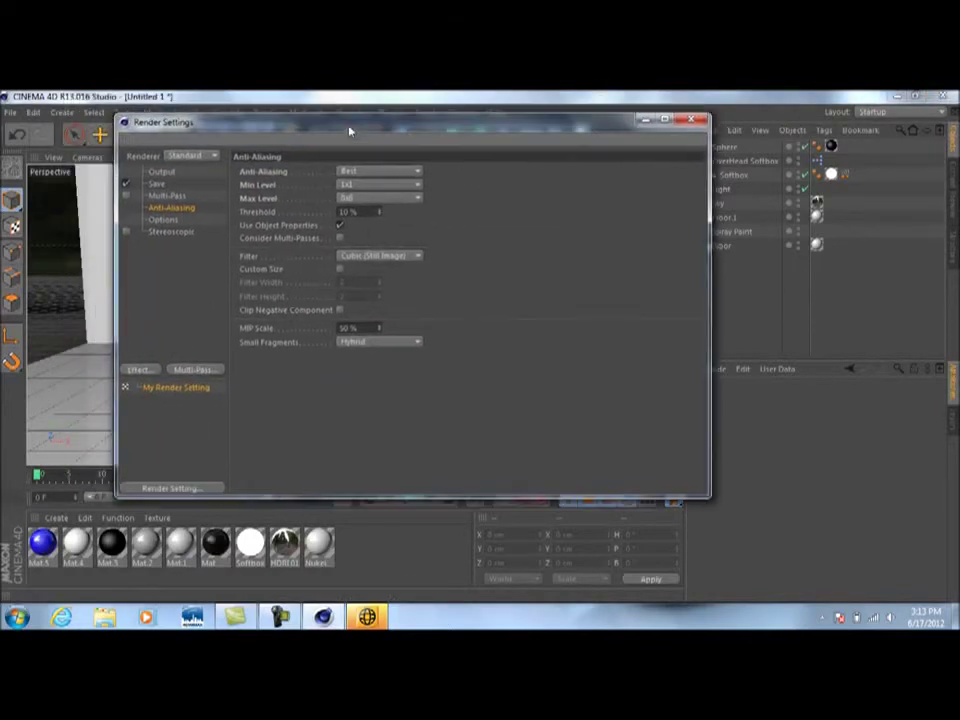
pyautogui.click(140, 369)
pyautogui.click(208, 314)
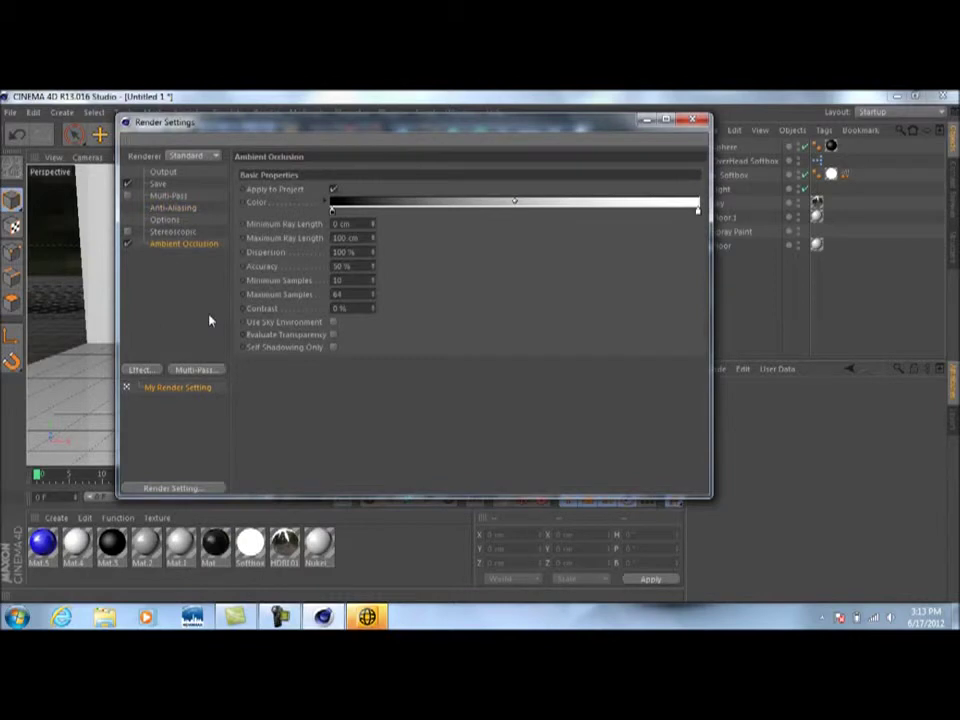
pyautogui.click(693, 120)
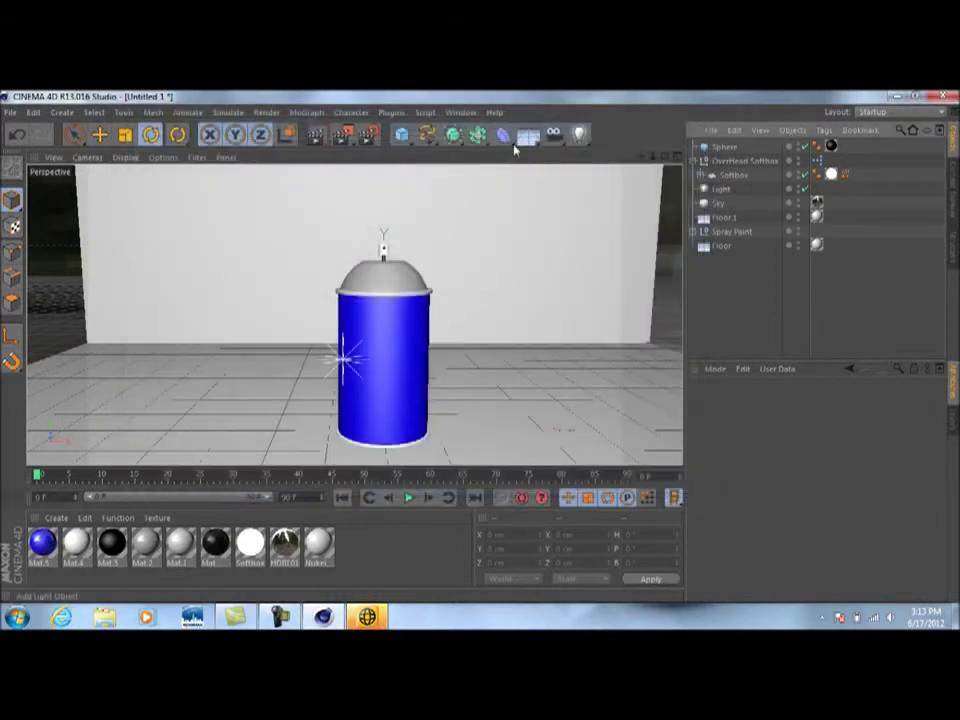
pyautogui.click(316, 140)
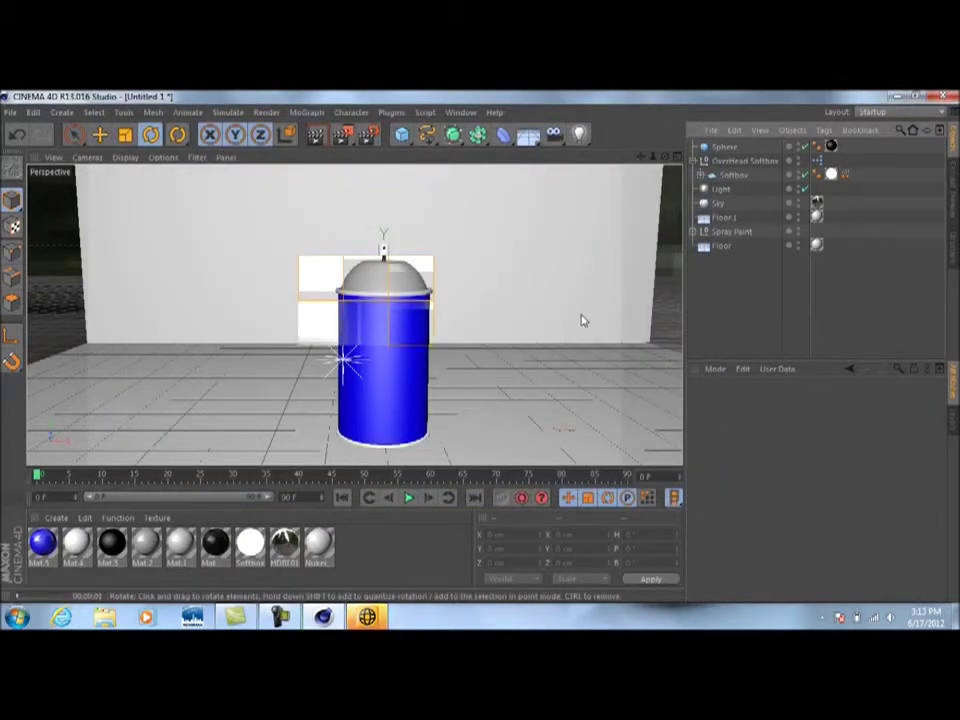